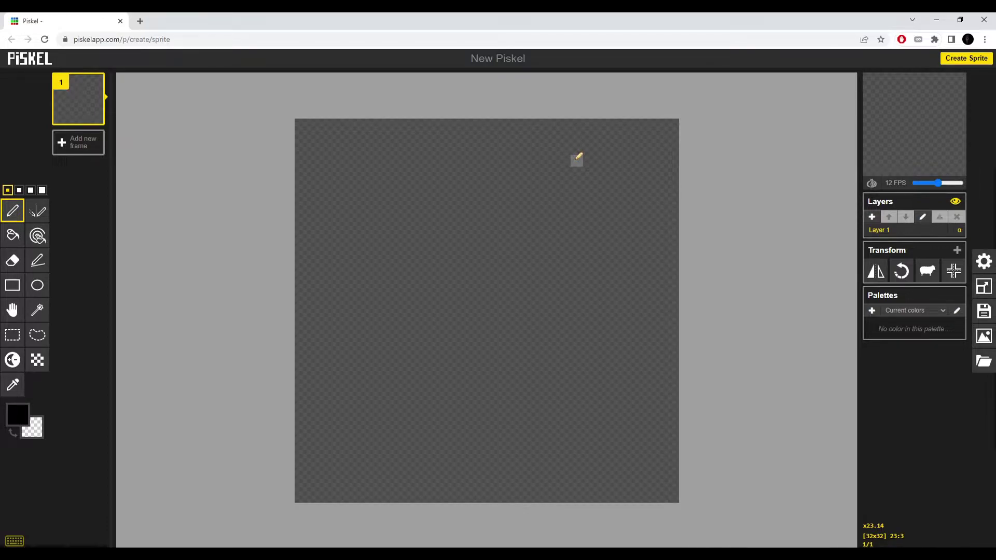
left_click(984, 335)
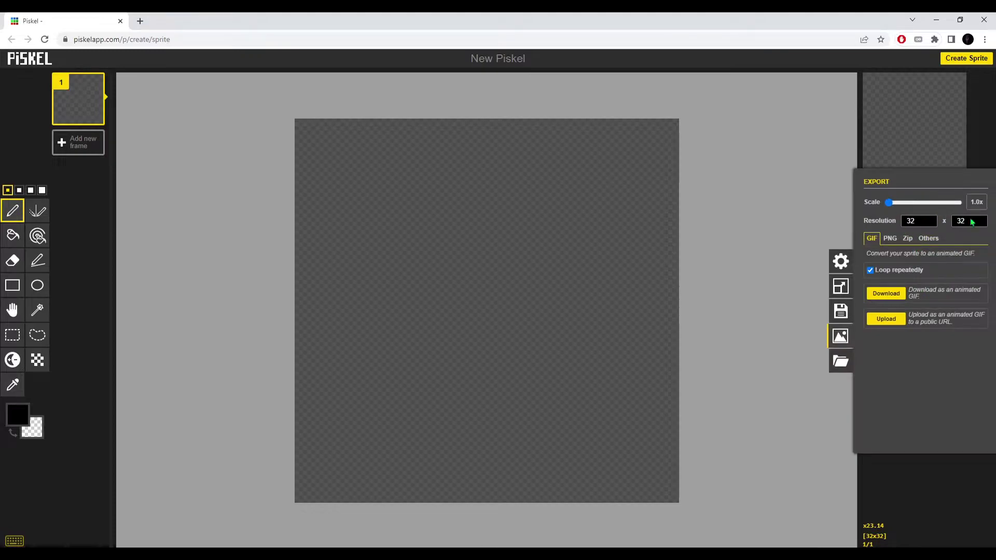
left_click(695, 167)
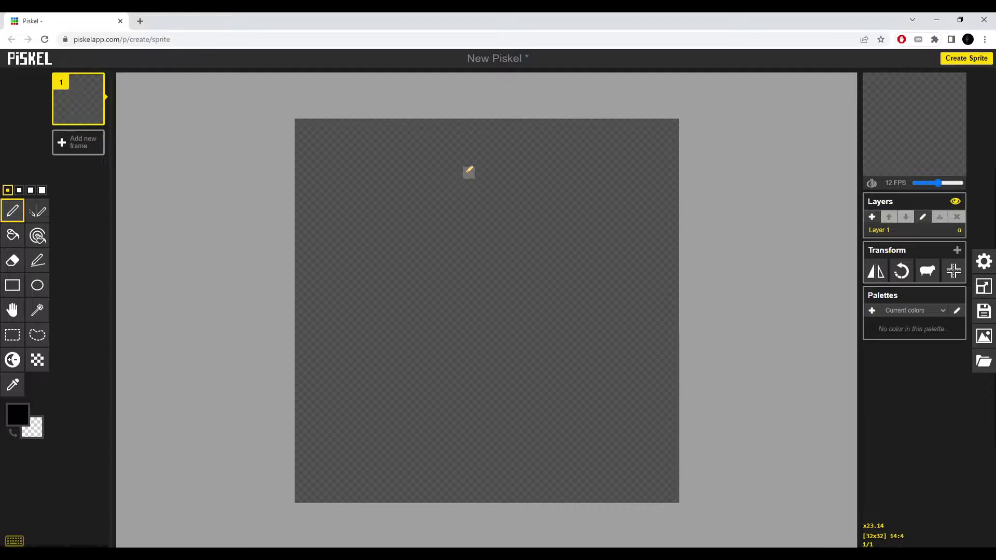
Step: Set the primary colour to bright green (#4dff00) and paint a small square swatch in the canvas's upper-left corner
left_click(18, 414)
left_click(102, 443)
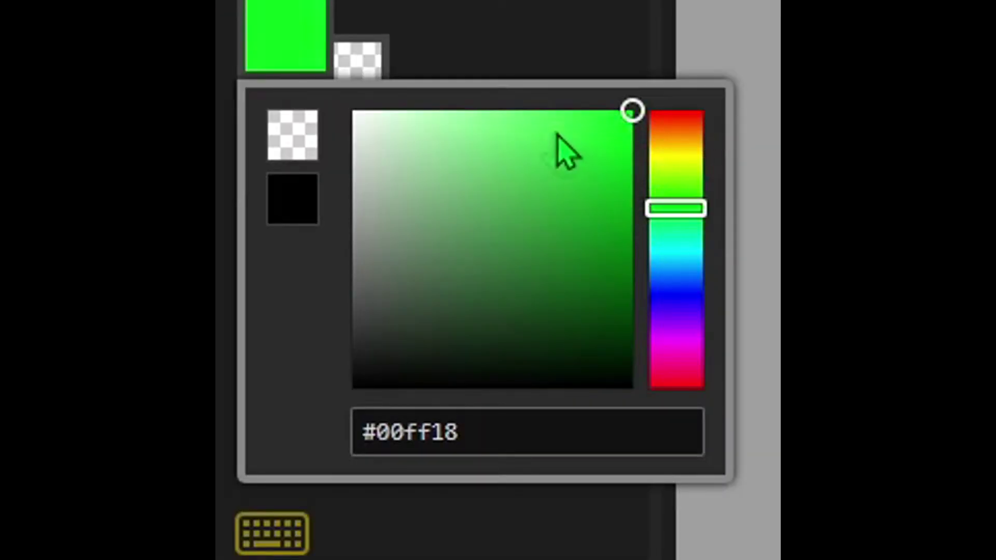
left_click_drag(557, 134, 633, 110)
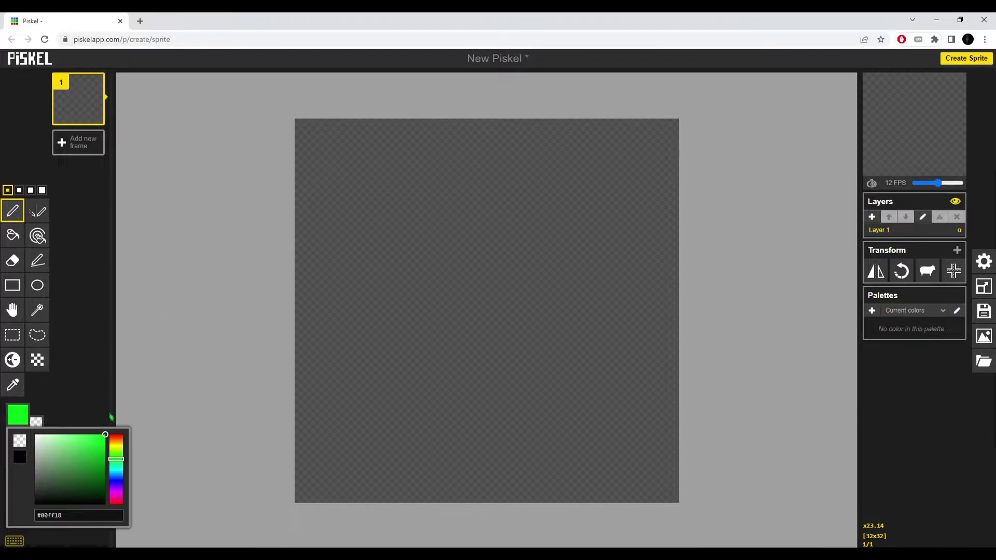
left_click(115, 455)
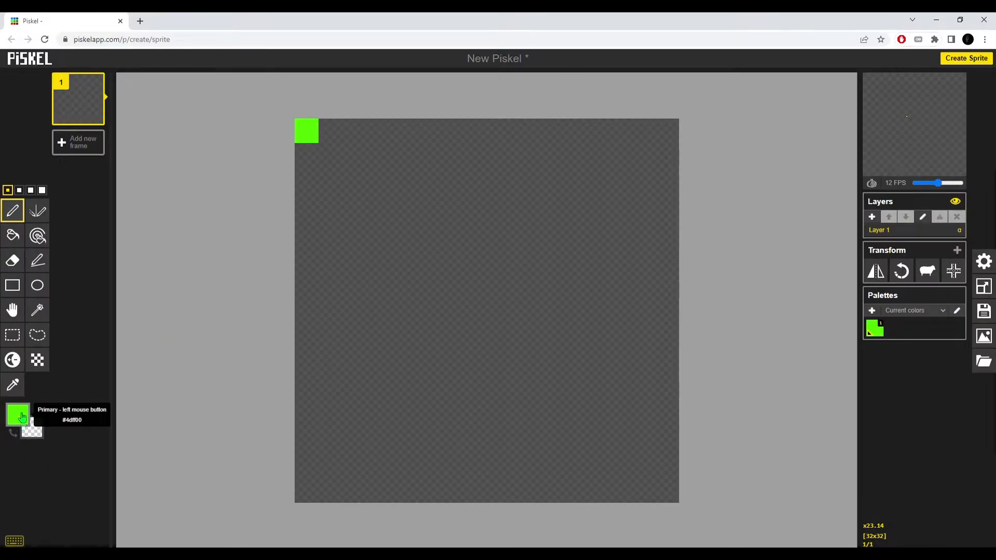
Step: Paint a yellow (#ffd000) swatch beside the green one, followed by an orange-red swatch beside the yellow
left_click(18, 414)
left_click(133, 445)
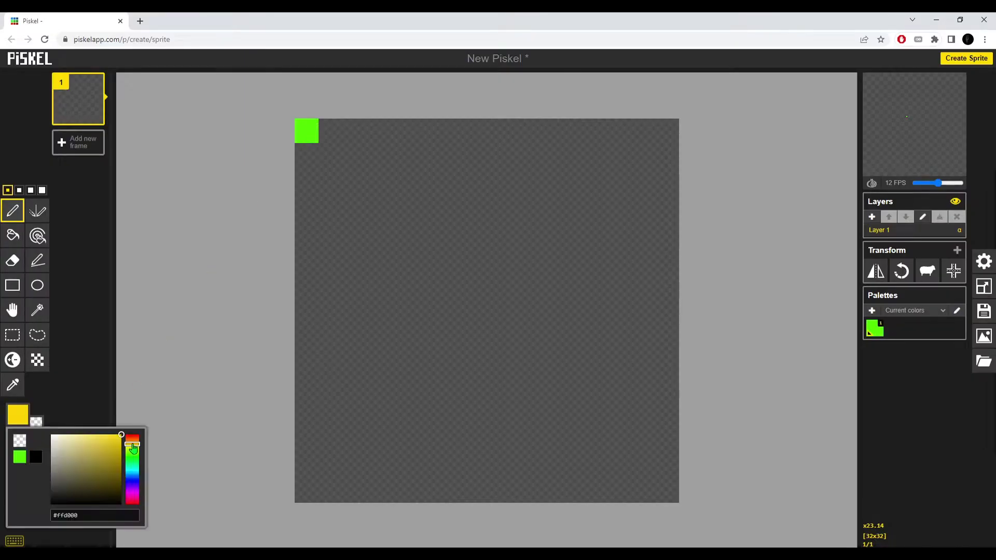
left_click(337, 124)
left_click(17, 415)
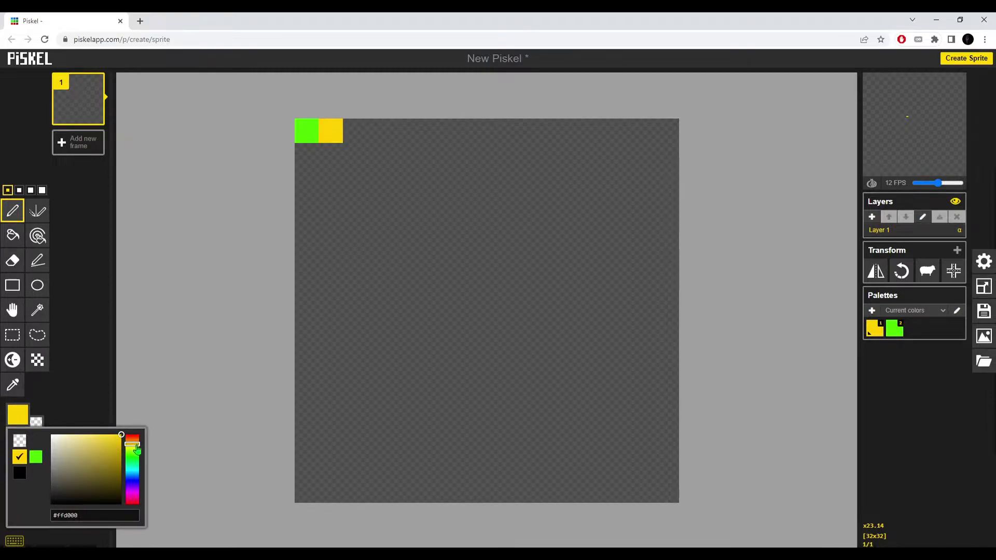
left_click_drag(131, 449, 162, 436)
left_click(354, 131)
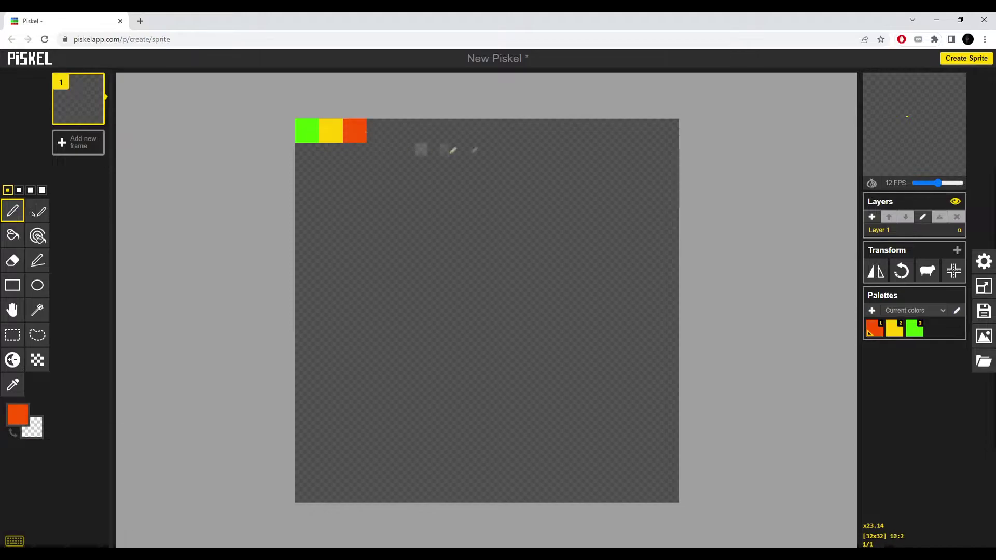
Step: Select the three colour swatches and duplicate them downward to form columns five swatches tall
scroll(290, 218, "up", 4)
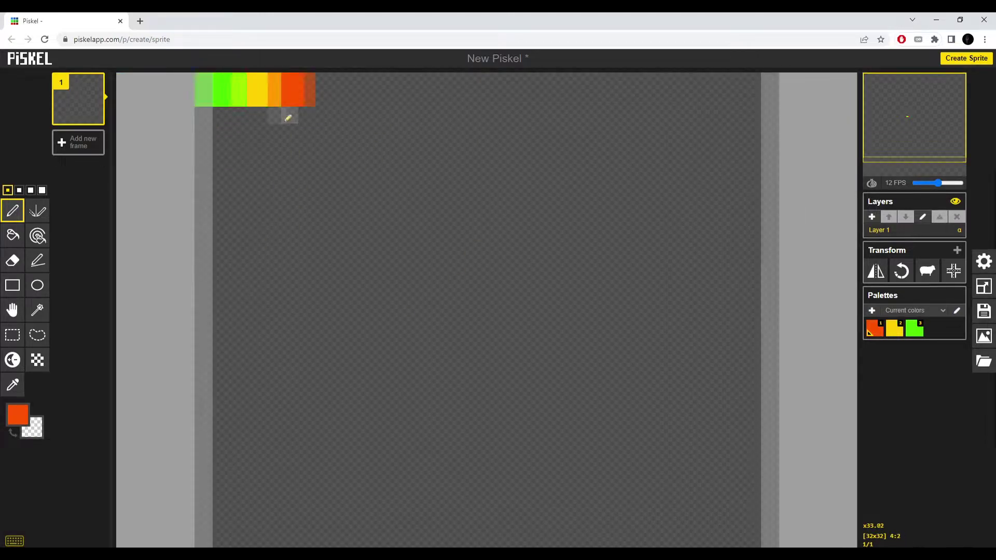
scroll(306, 213, "up", 1)
key("u")
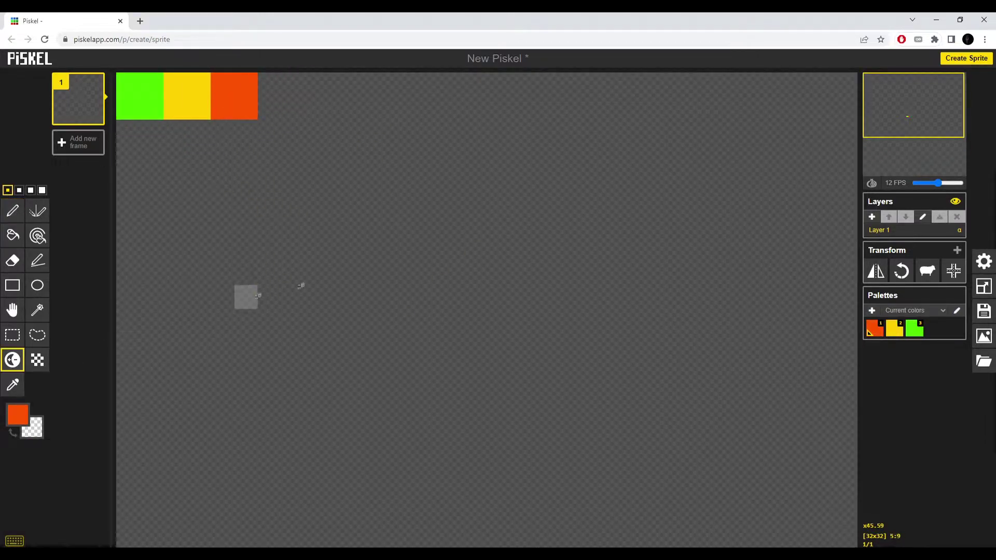
left_click(12, 335)
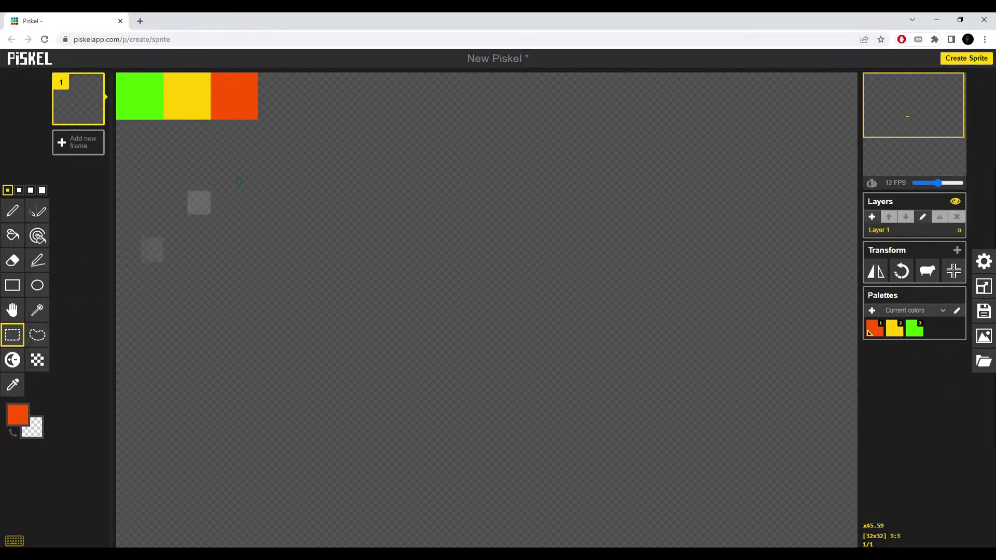
scroll(231, 97, "down", 2)
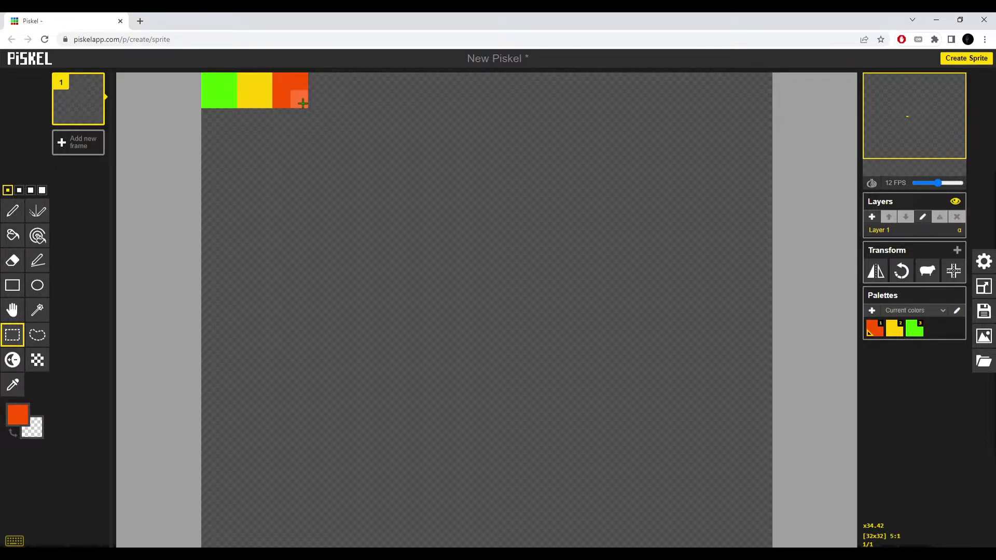
left_click_drag(317, 118, 218, 78)
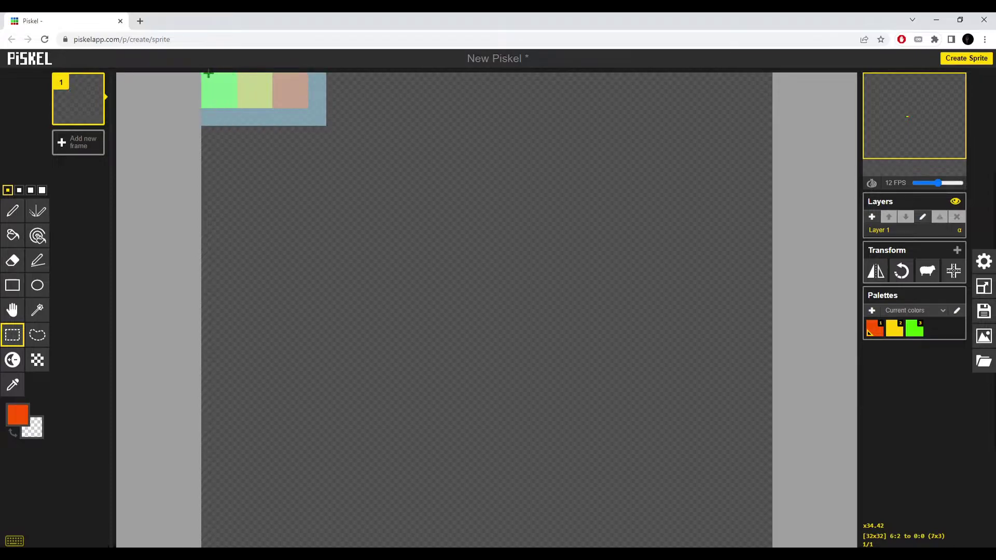
left_click_drag(259, 106, 259, 212)
key("ctrl+v")
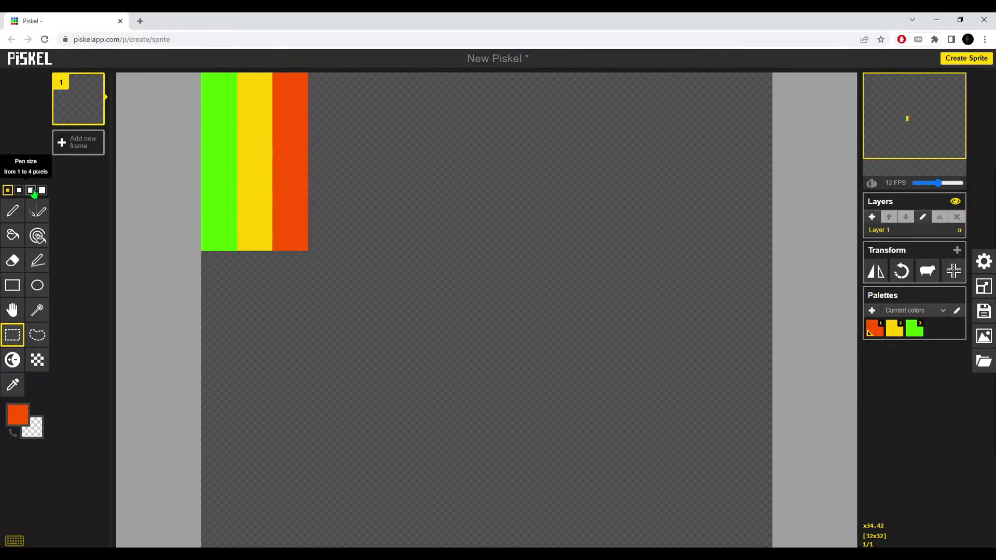
Step: Darken the three colour columns progressively row by row with the Lighten tool at the 4-pixel pen size
left_click(31, 191)
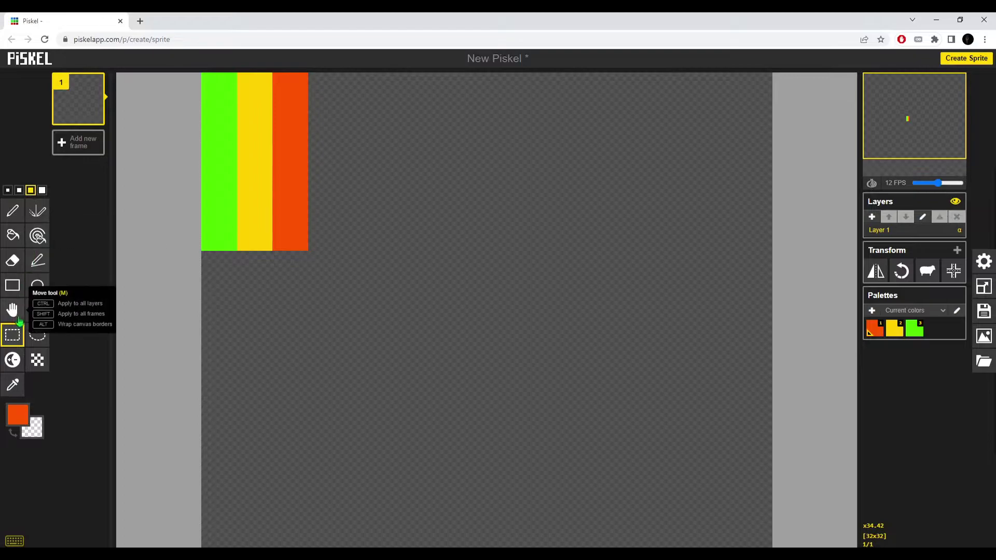
left_click(20, 366)
key("bracketright")
key("bracketright")
key("bracketright")
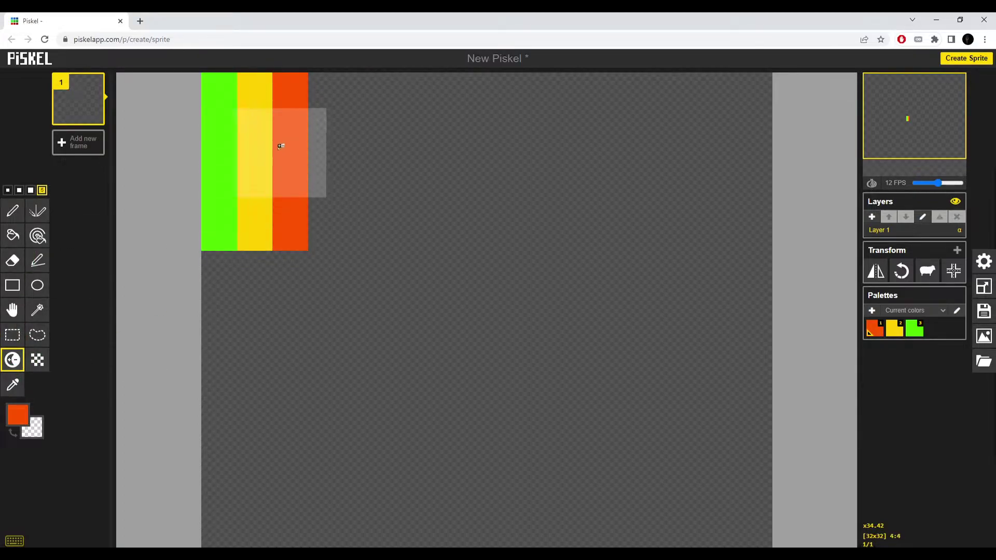
left_click_drag(263, 162, 262, 226)
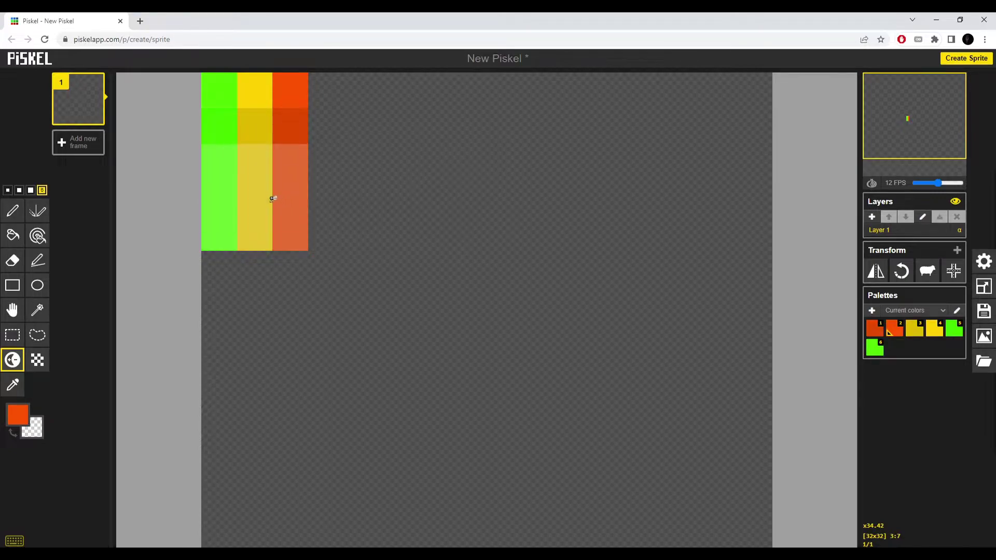
left_click(265, 207, "ctrl")
left_click(262, 239, "ctrl")
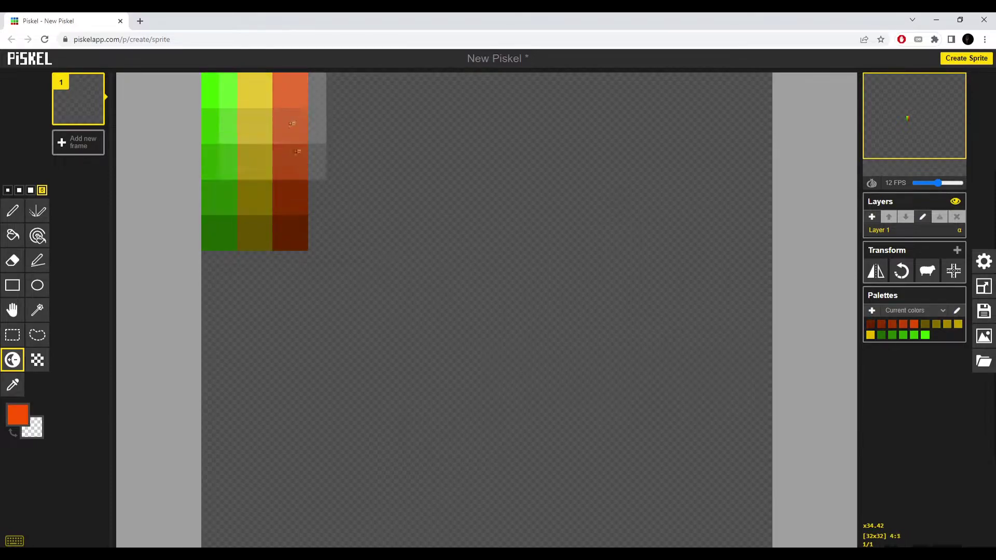
Step: Rename the swatch layer "Pallete" and save the current colours as a cloned palette
scroll(444, 200, "down", 1)
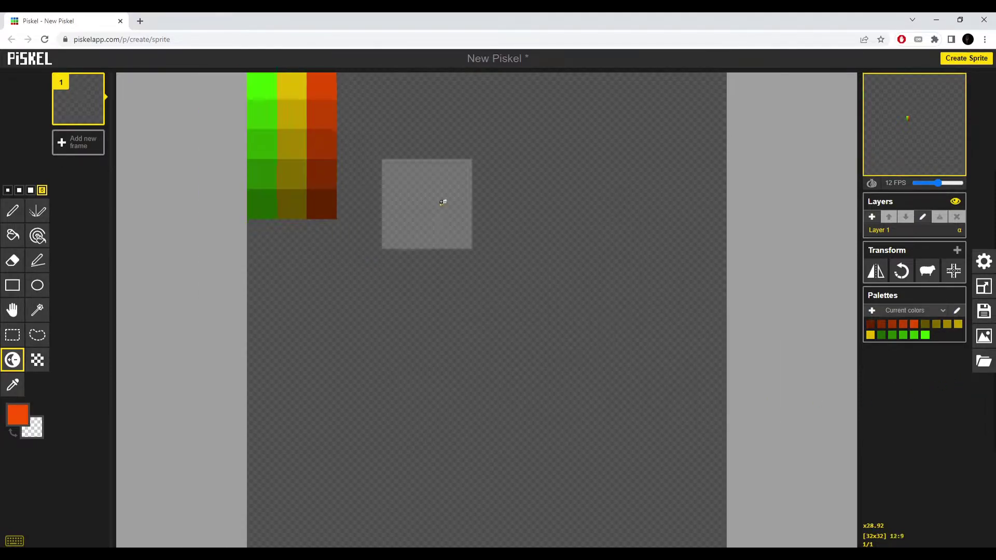
double_click(881, 233)
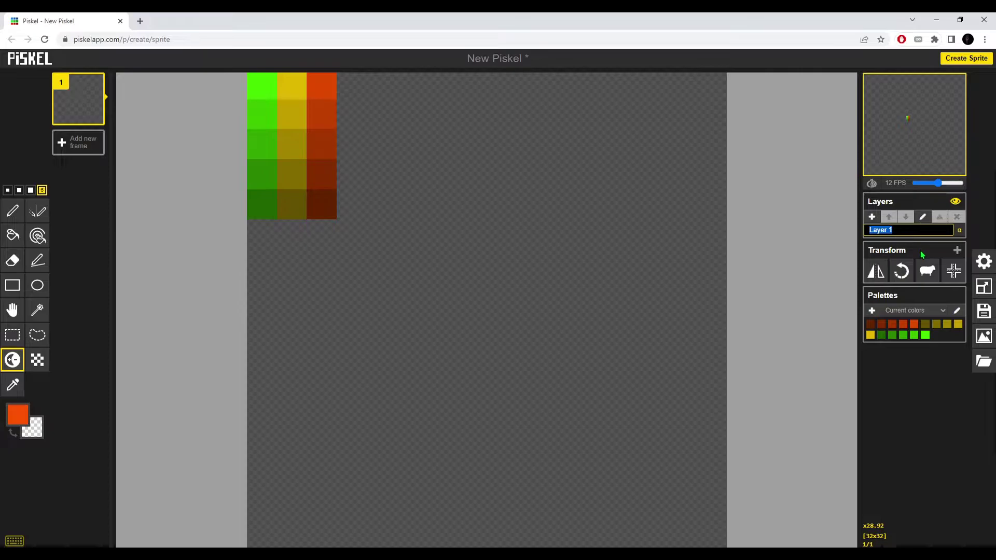
type("Pallete")
key("Return")
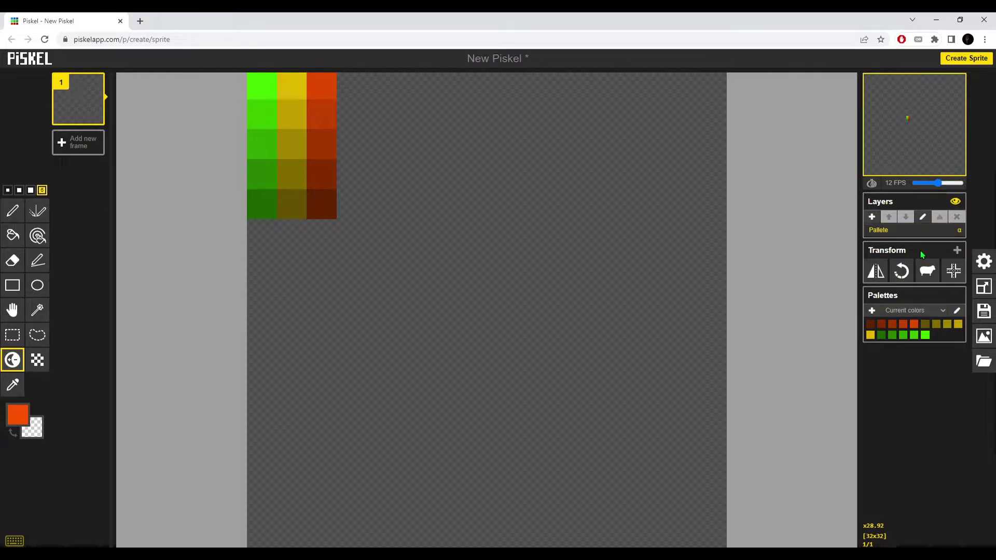
left_click(958, 311)
left_click(611, 443)
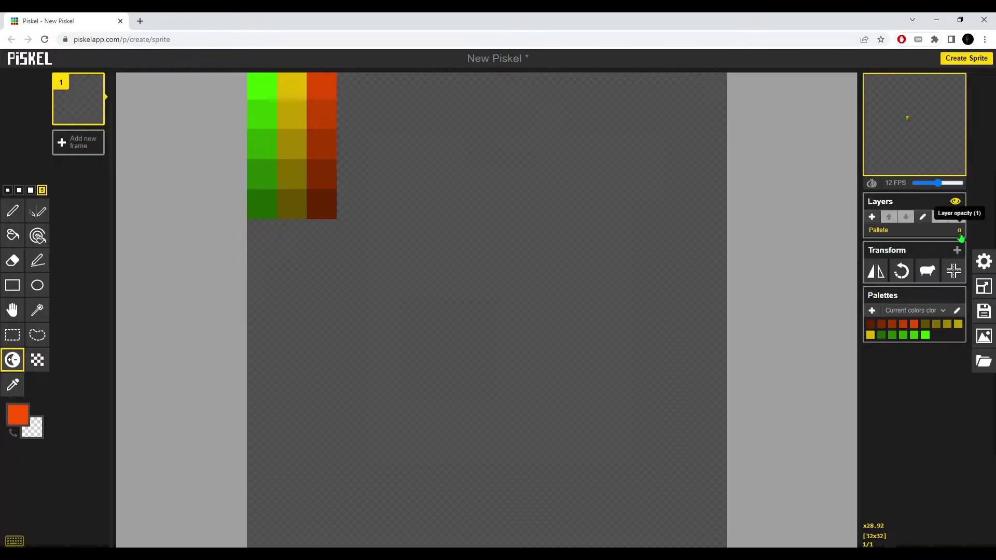
Step: Set the Pallete layer's opacity to 0
left_click(960, 232)
type("0")
key("Return")
Step: Add five new layers above the Pallete layer
left_click(873, 217)
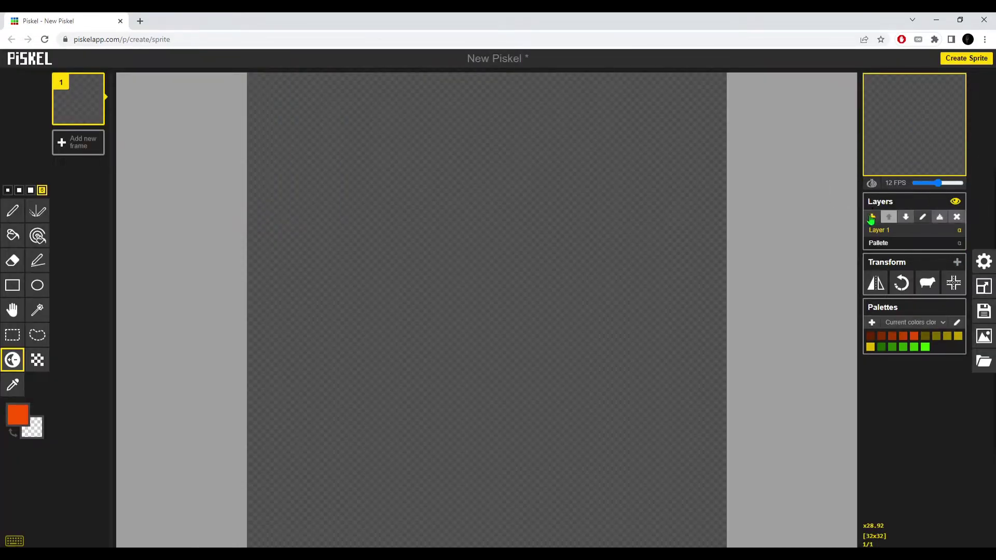
double_click(881, 231)
left_click(872, 217)
left_click(872, 217)
left_click(872, 217)
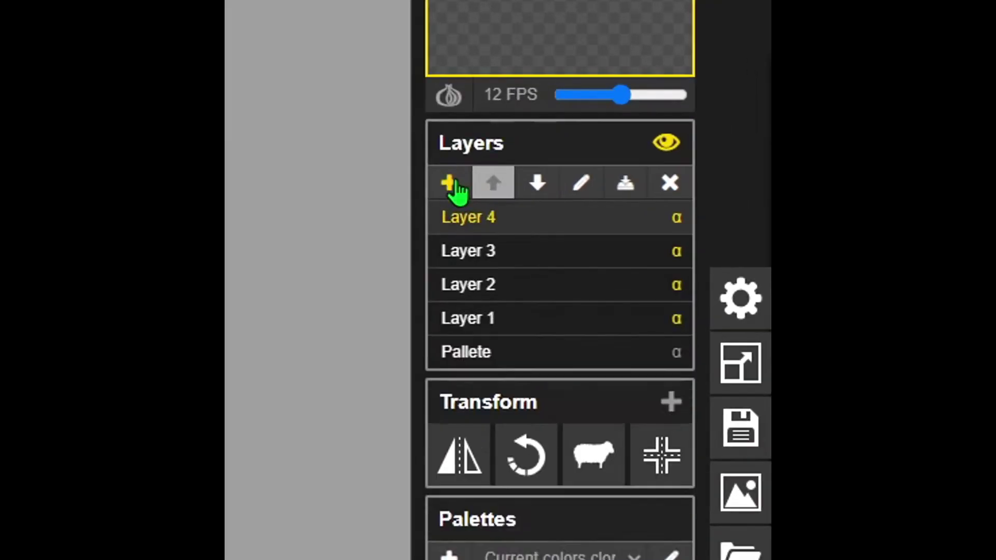
left_click(873, 216)
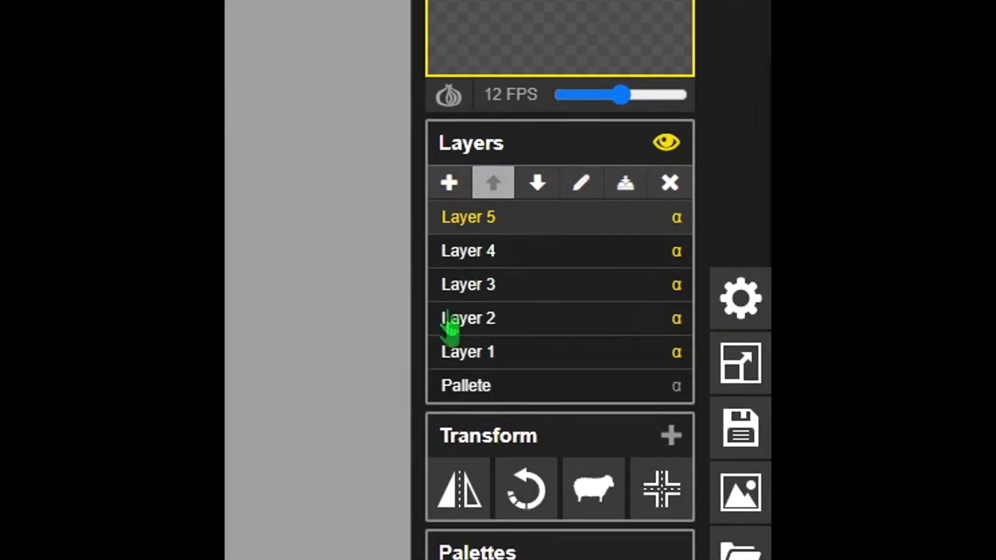
Step: Pick the darkest green from the palette and move Layer 1 to the top of the layer stack
left_click(470, 359)
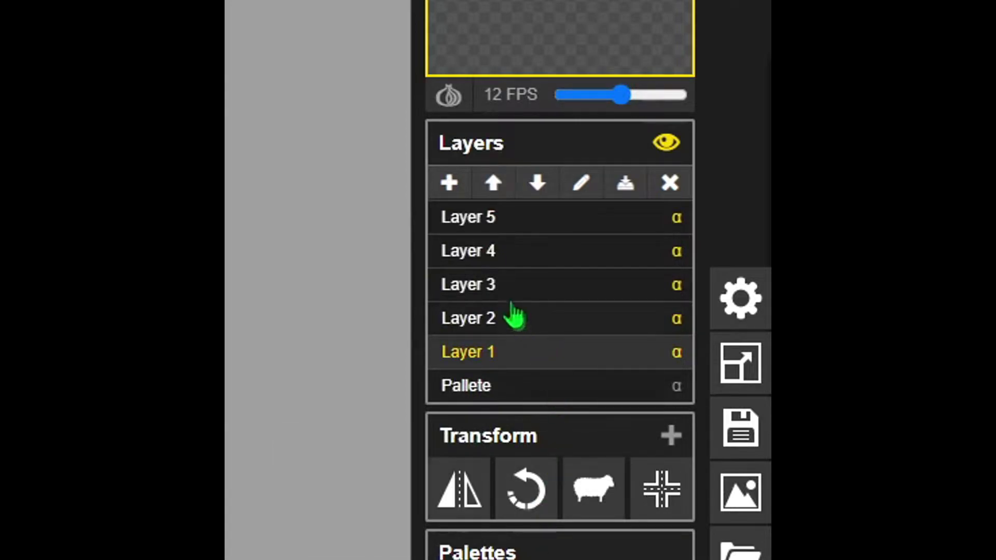
left_click(490, 220)
left_click(493, 182)
left_click(493, 183)
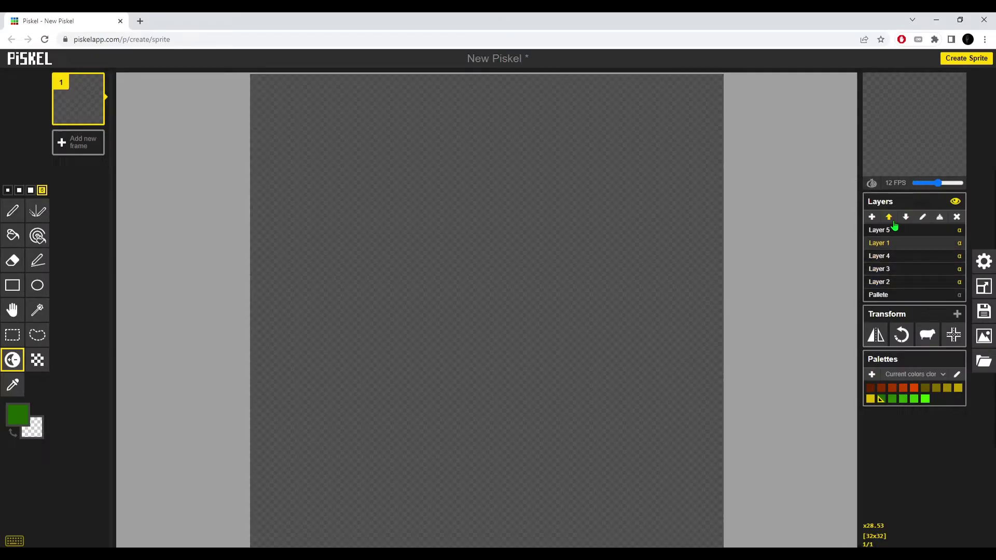
left_click(493, 183)
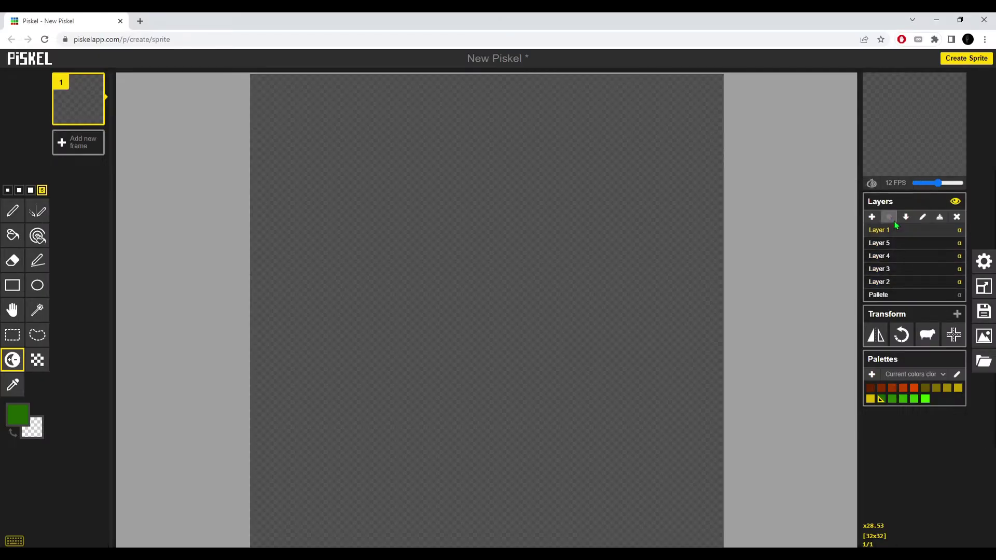
Step: Move Layer 2 up the stack to directly below Layer 1
left_click(510, 352)
left_click(889, 217)
left_click(890, 217)
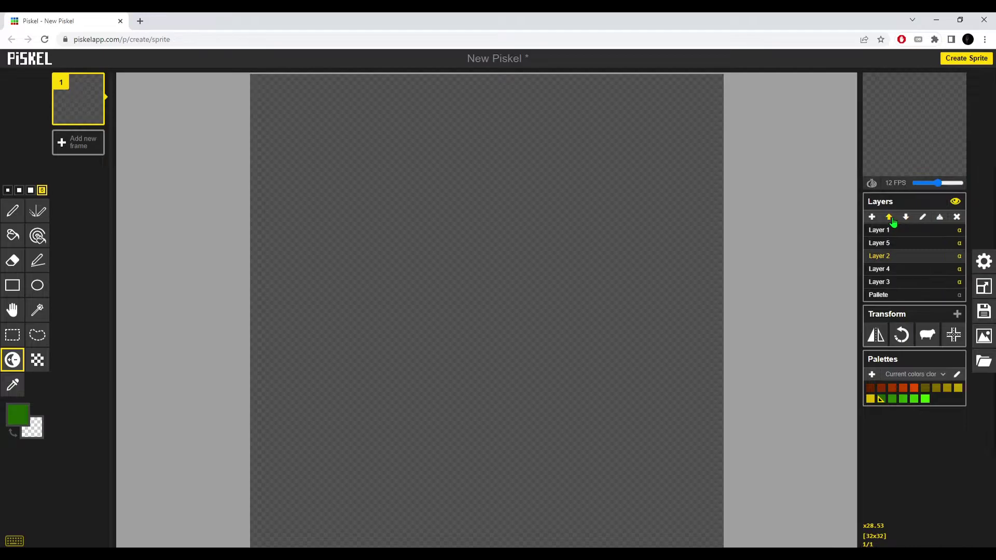
left_click(889, 217)
Step: Move Layer 3 and Layer 4 up so the numbered layers run from 1 down to 5
left_click(882, 282)
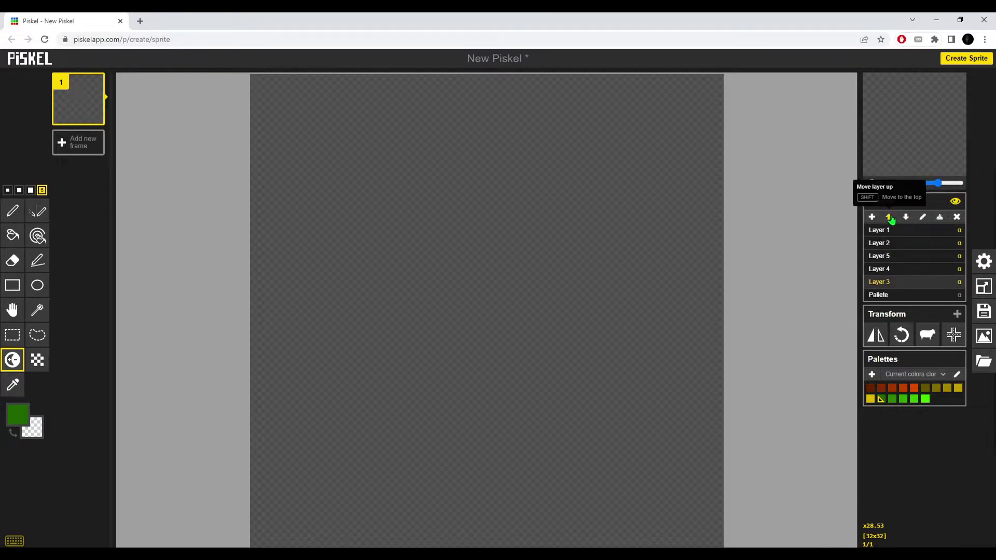
left_click(890, 217)
left_click(890, 217)
left_click(895, 284)
left_click(889, 217)
Step: Paint a large filled dark-green blob across the middle of the canvas on Layer 5 with a 4-pixel pen
left_click(890, 282)
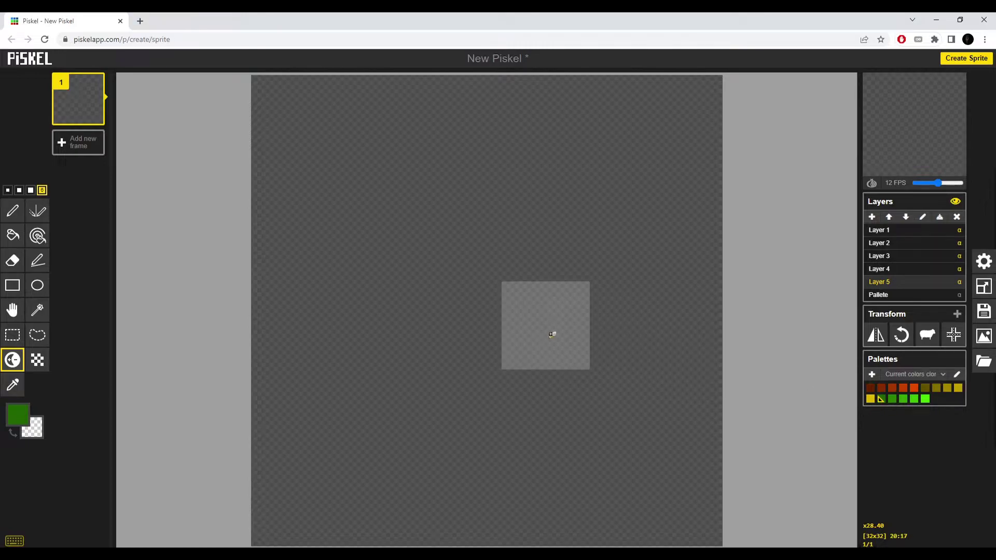
left_click(12, 210)
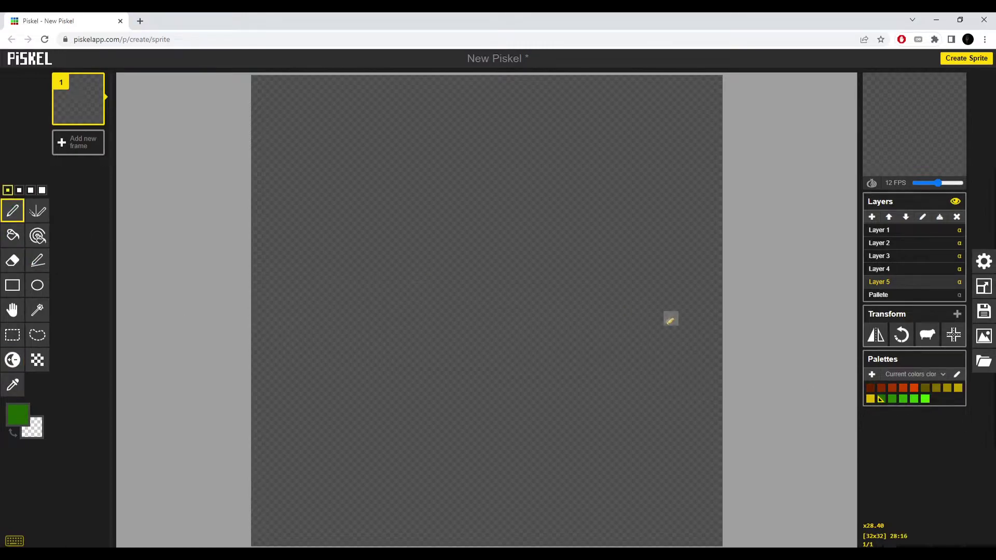
key("bracketright")
key("bracketright")
key("bracketright")
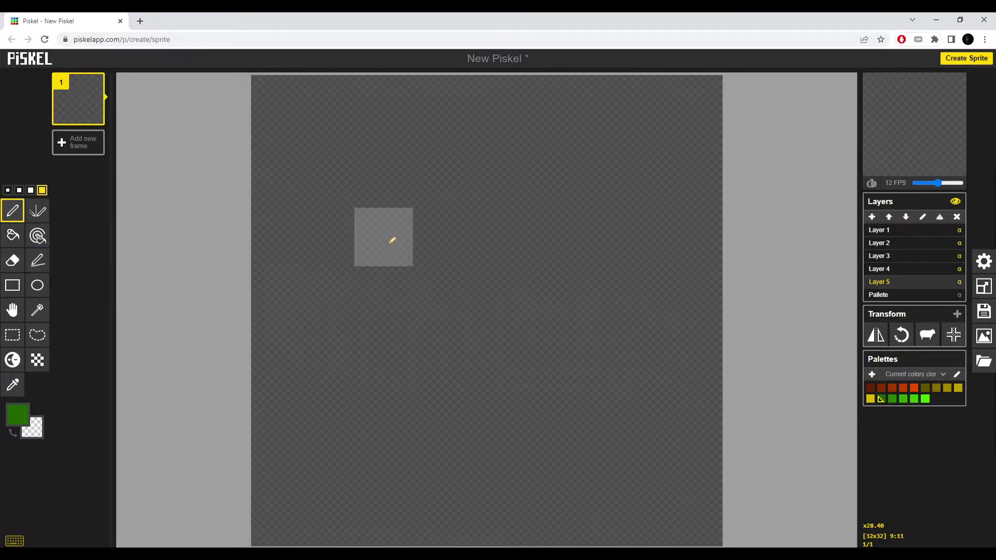
left_click(364, 347)
mouse_move(363, 347)
left_mouse_down()
mouse_move(422, 205)
mouse_move(551, 357)
left_mouse_up()
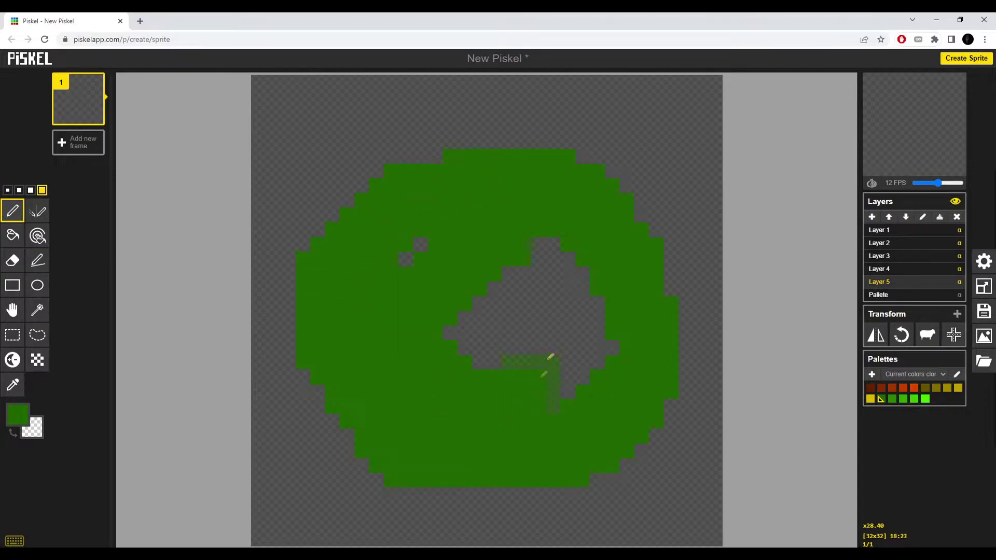
Step: Extend the dark-green blob with rounded lobes at its upper left and upper right
mouse_move(326, 250)
left_mouse_down()
mouse_move(320, 195)
mouse_move(373, 185)
mouse_move(386, 194)
mouse_move(322, 193)
left_mouse_up()
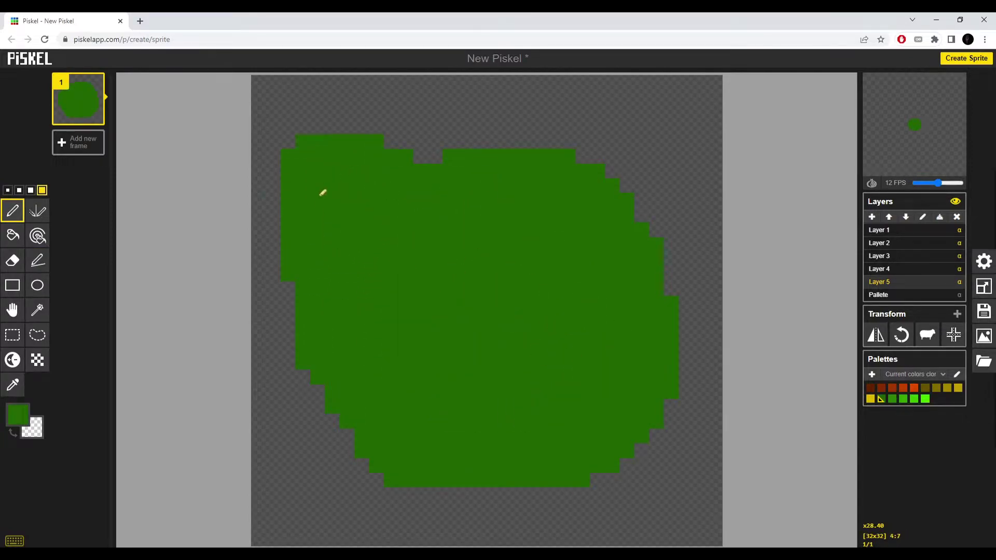
mouse_move(492, 206)
left_mouse_down()
mouse_move(621, 195)
mouse_move(628, 266)
left_mouse_up()
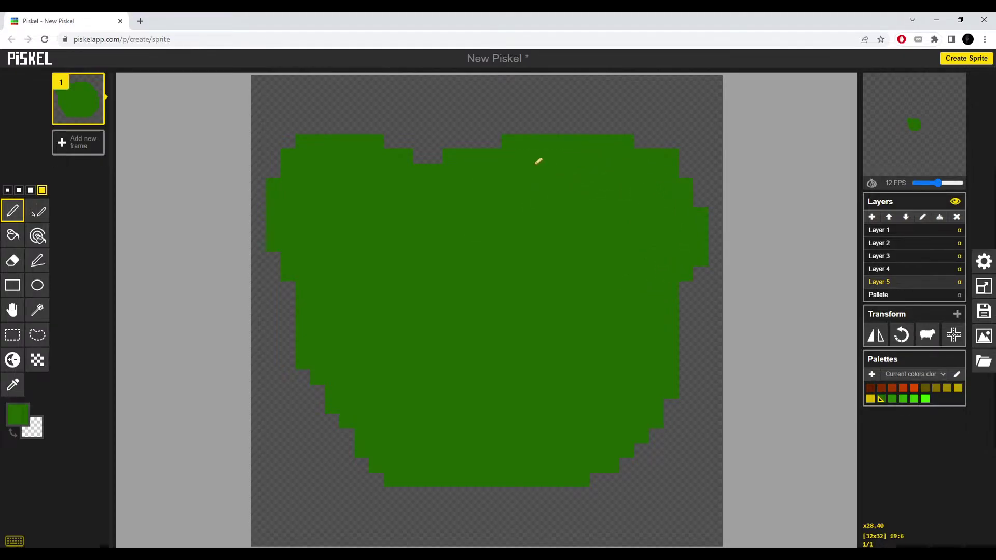
left_click_drag(581, 149, 626, 172)
scroll(517, 291, "down", 4)
scroll(495, 317, "up", 3)
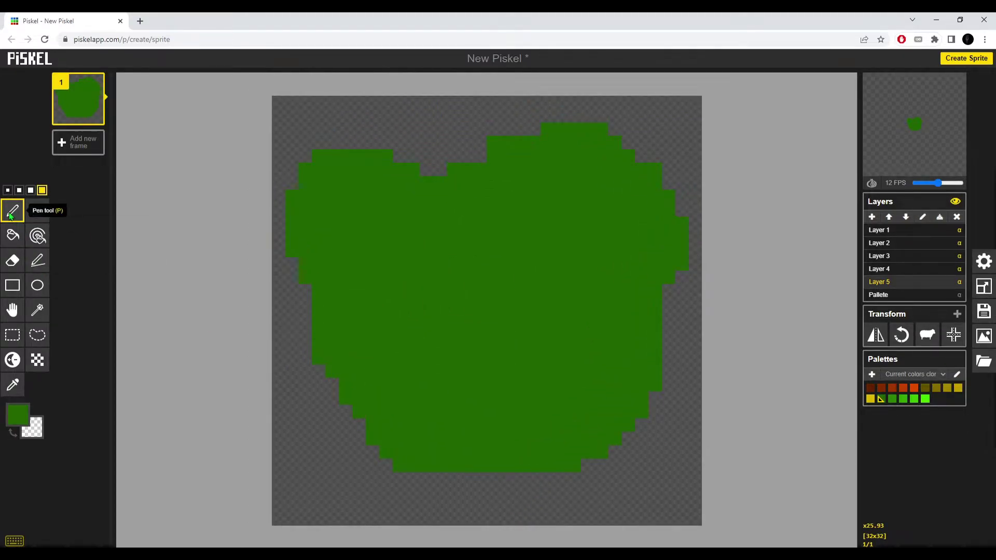
Step: Shift the Layer 5 blob up one pixel and reshape its sides, top and underside into foliage lobes with a 1-pixel pen
left_click(12, 310)
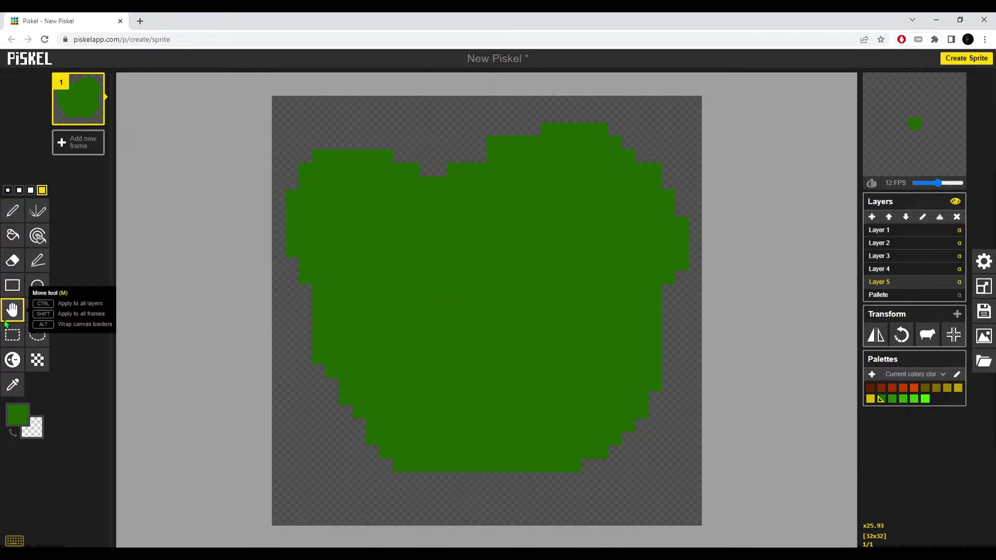
left_click_drag(615, 279, 617, 266)
left_click(12, 210)
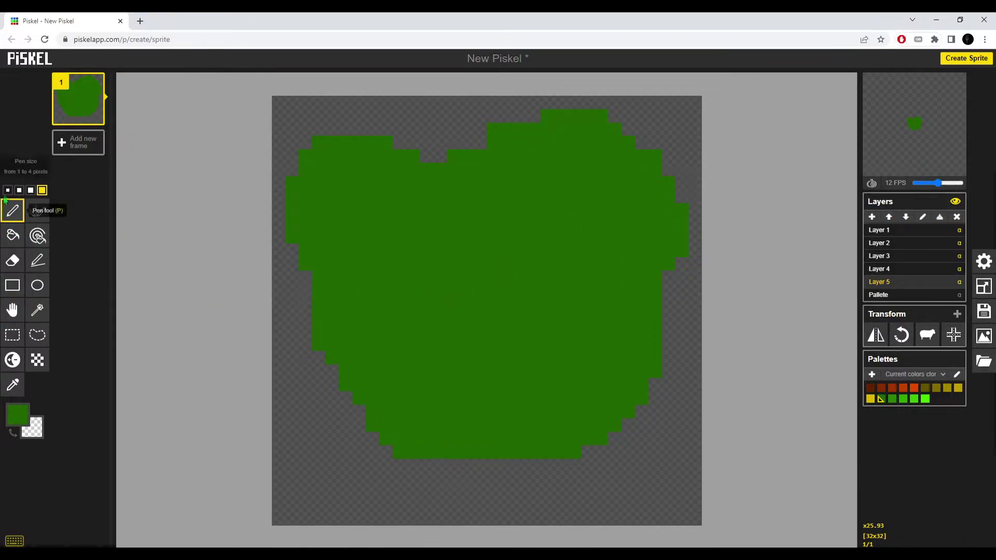
left_click(8, 190)
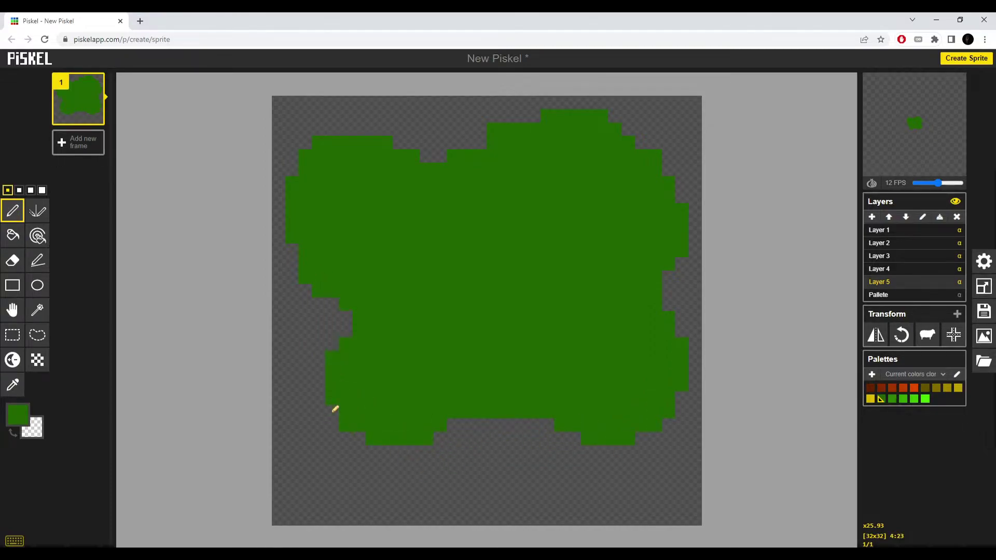
left_click_drag(484, 134, 445, 161)
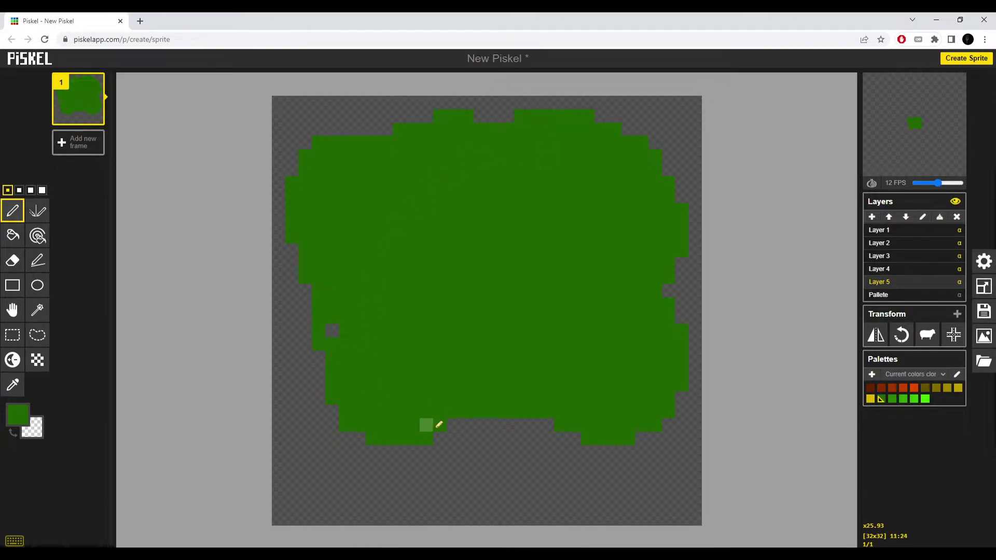
scroll(398, 223, "down", 2)
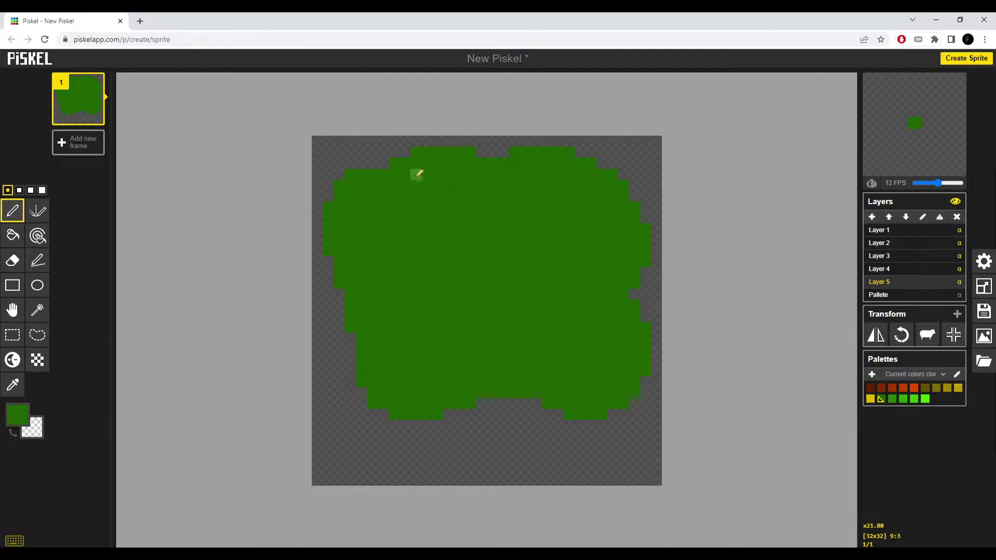
scroll(527, 332, "up", 2)
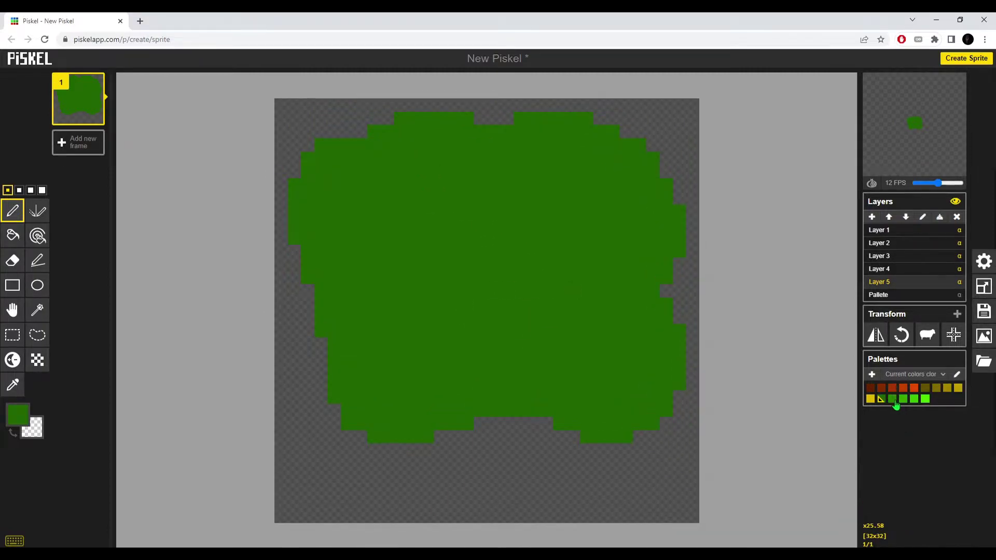
Step: Pick the second-darkest green, make Layer 4 active and raise the layer opacity in the settings
left_click(892, 400)
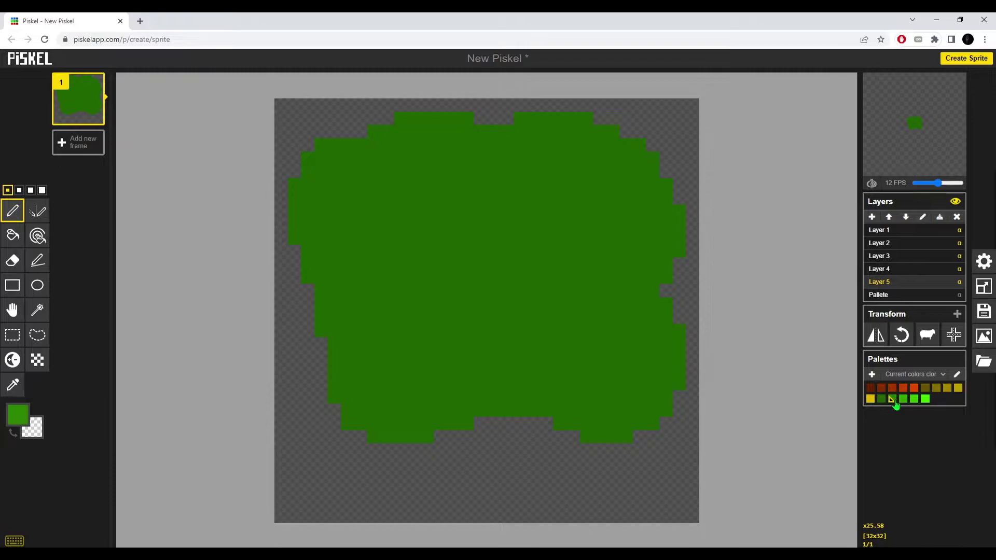
left_click(888, 274)
left_click(985, 261)
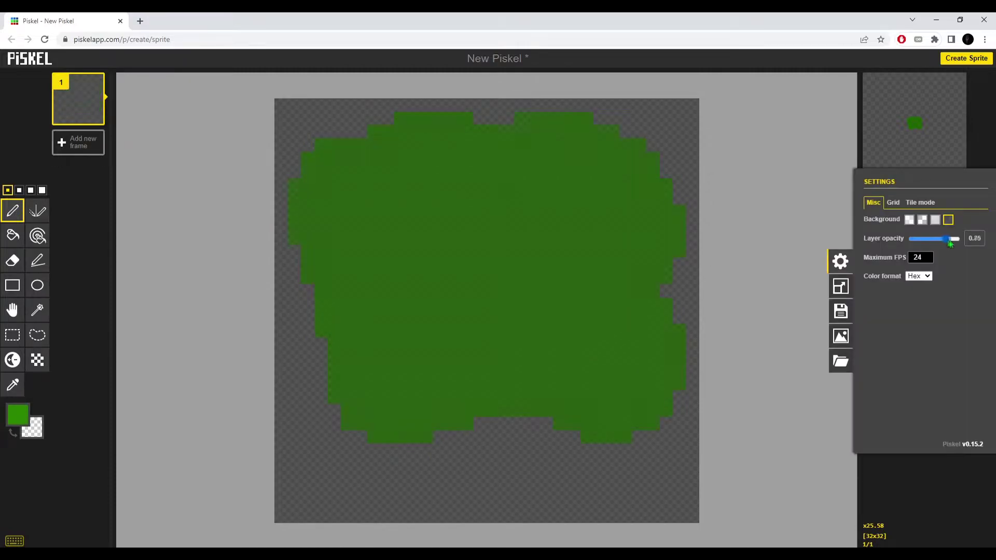
Step: Draw a closed outline on Layer 4 just inside the dark-green blob and shift it up one pixel
mouse_move(333, 198)
left_mouse_down()
mouse_move(334, 228)
mouse_move(372, 275)
mouse_move(347, 256)
mouse_move(378, 358)
mouse_move(366, 345)
mouse_move(401, 397)
mouse_move(450, 390)
mouse_move(488, 365)
mouse_move(588, 403)
mouse_move(622, 401)
mouse_move(651, 377)
mouse_move(650, 326)
mouse_move(622, 293)
mouse_move(661, 236)
mouse_move(638, 195)
mouse_move(592, 156)
mouse_move(553, 143)
mouse_move(326, 217)
left_mouse_up()
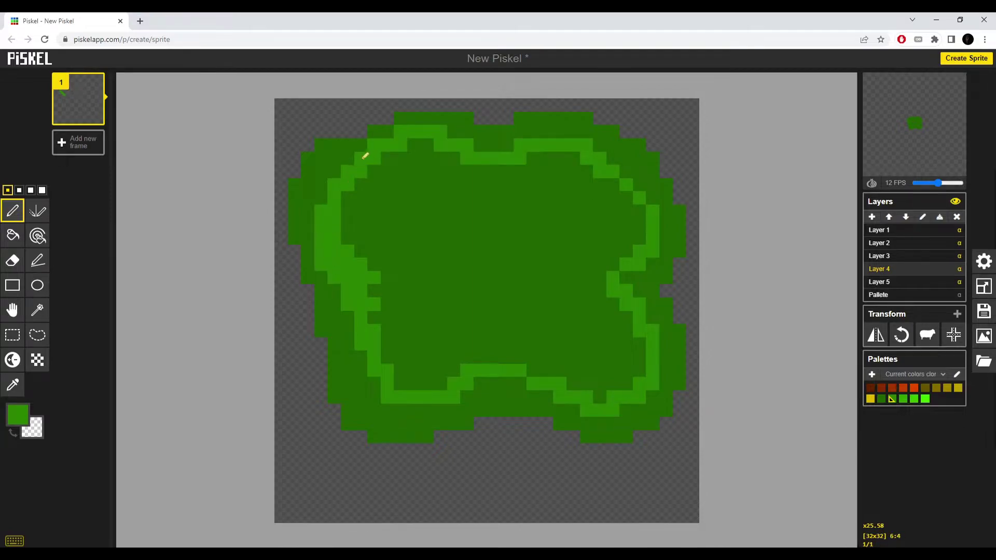
mouse_move(365, 155)
left_mouse_down()
mouse_move(322, 197)
mouse_move(381, 146)
left_mouse_up()
left_click(14, 313)
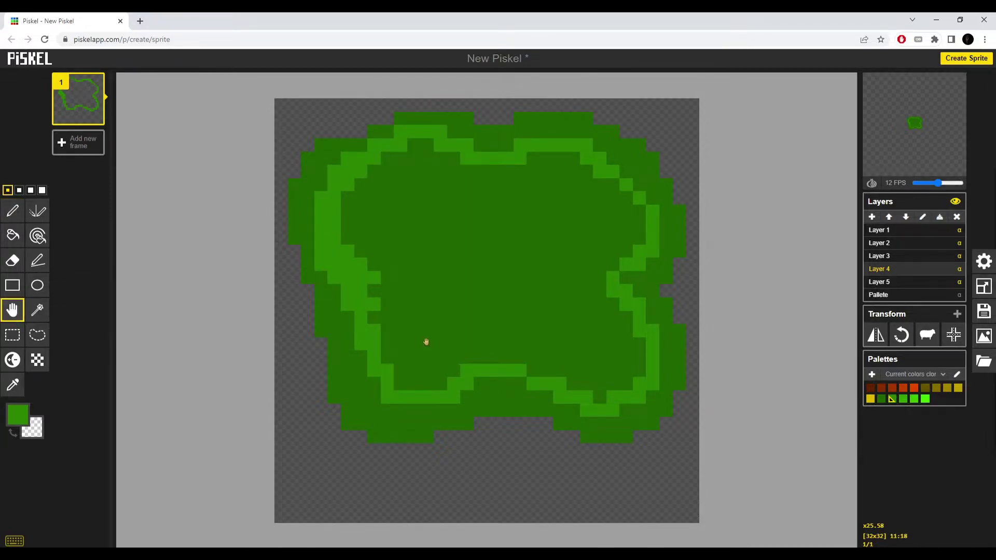
left_click_drag(427, 340, 416, 337)
left_click_drag(415, 238, 434, 255)
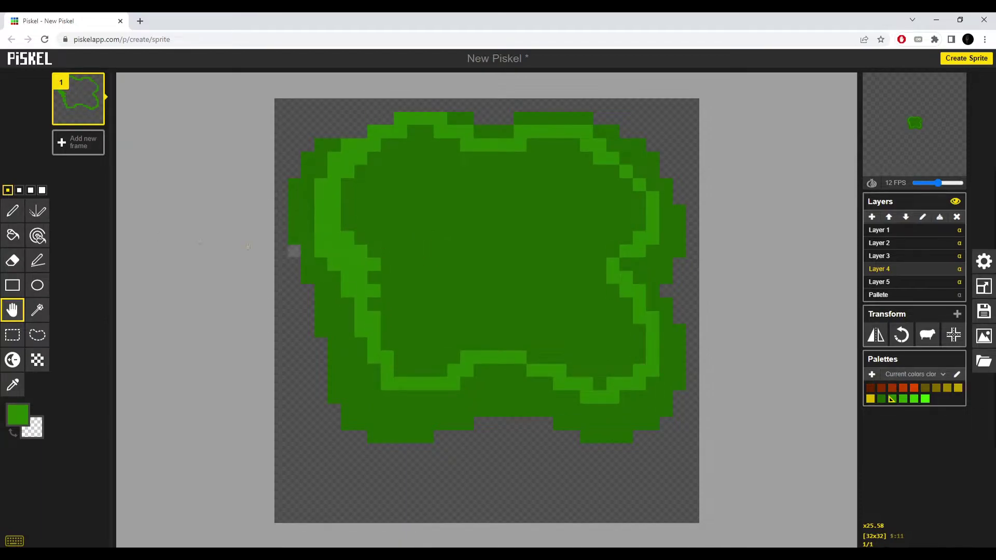
Step: Fill the Layer 4 outline with the second-darkest green and widen it towards the blob's edges, leaving a thin dark border
key("p")
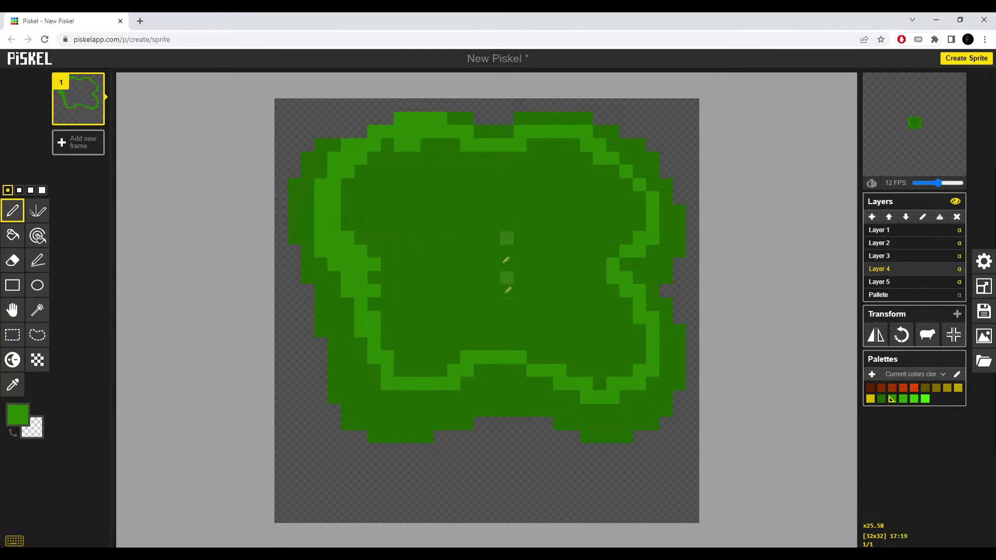
mouse_move(425, 329)
left_mouse_down()
mouse_move(481, 369)
mouse_move(476, 349)
mouse_move(572, 361)
mouse_move(546, 341)
mouse_move(585, 375)
mouse_move(626, 380)
mouse_move(643, 334)
mouse_move(625, 373)
mouse_move(572, 366)
mouse_move(608, 359)
mouse_move(624, 333)
left_mouse_up()
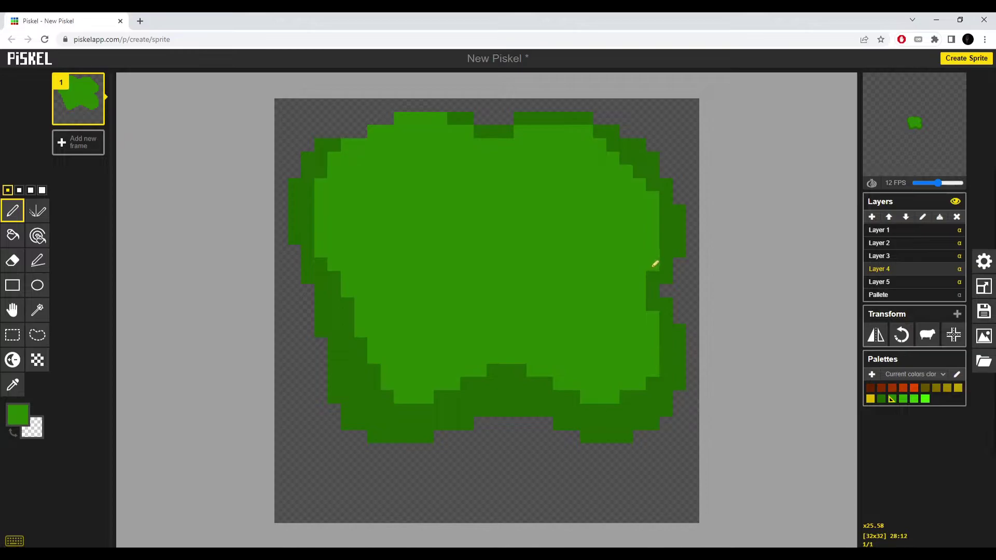
mouse_move(655, 264)
left_mouse_down()
mouse_move(664, 223)
mouse_move(502, 130)
left_mouse_up()
key("ctrl+z")
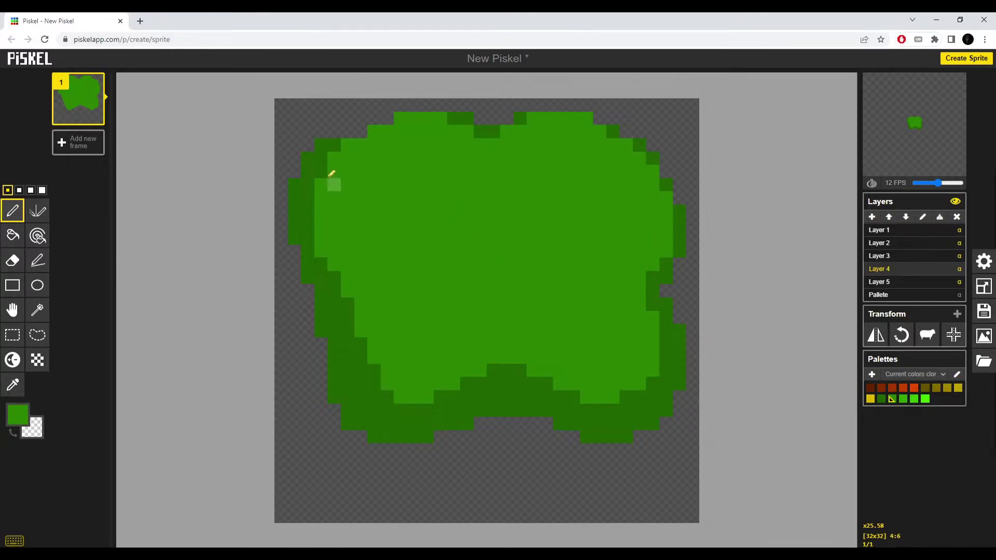
left_click_drag(332, 173, 334, 156)
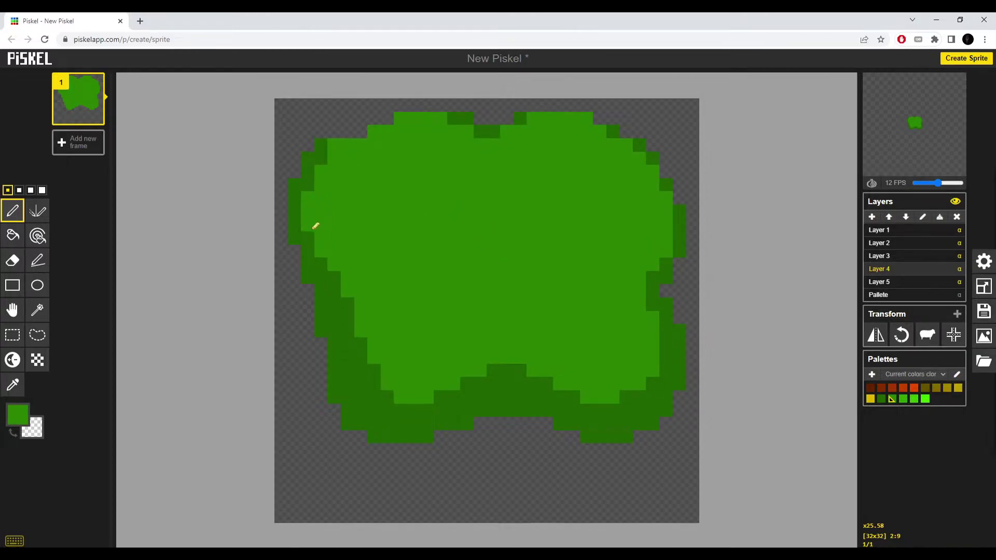
left_click_drag(316, 226, 368, 355)
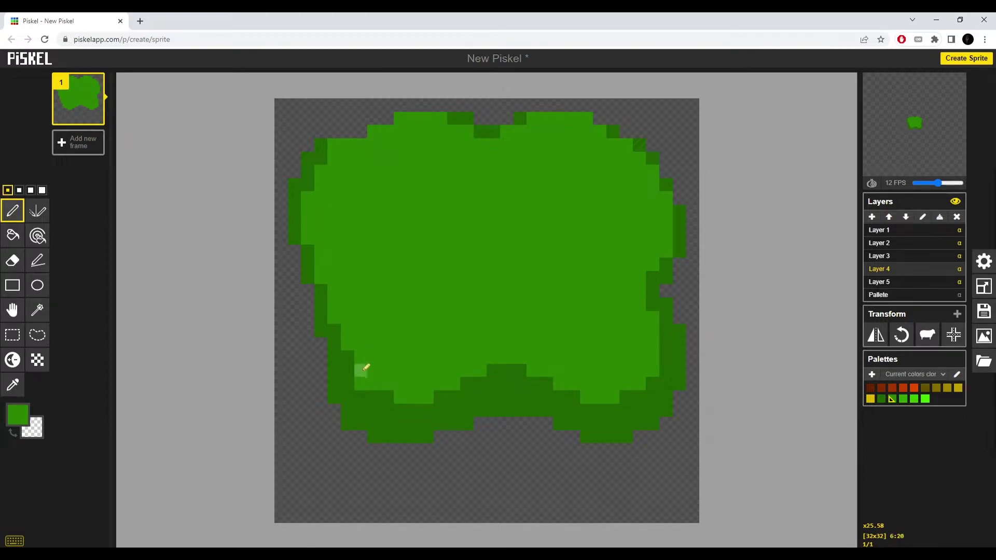
Step: Carve dark creases into the Layer 4 foliage at its bottom centre, right edge and top centre
mouse_move(480, 371)
left_mouse_down()
mouse_move(506, 331)
mouse_move(494, 358)
left_mouse_up()
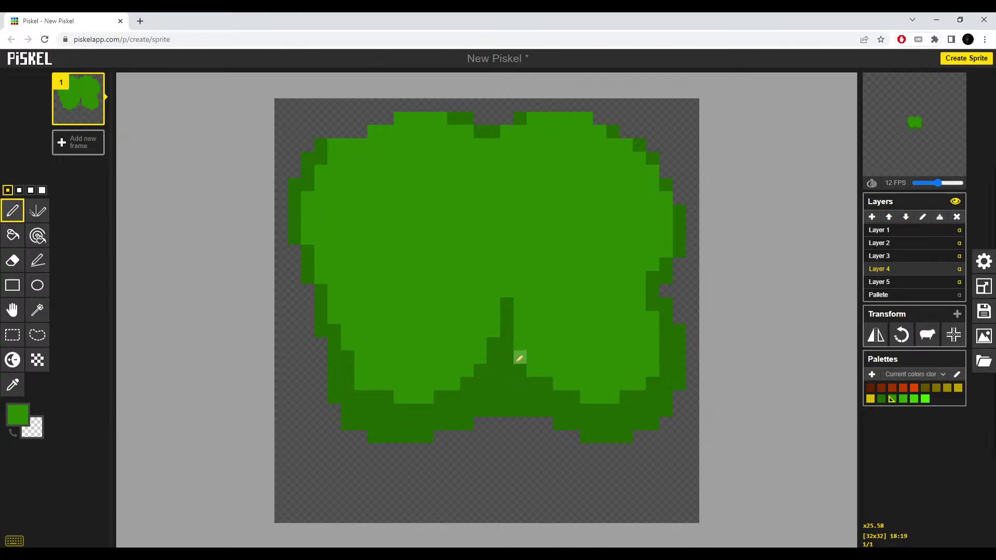
left_click_drag(641, 278, 626, 249)
mouse_move(493, 130)
left_mouse_down()
mouse_move(490, 149)
mouse_move(432, 192)
left_mouse_up()
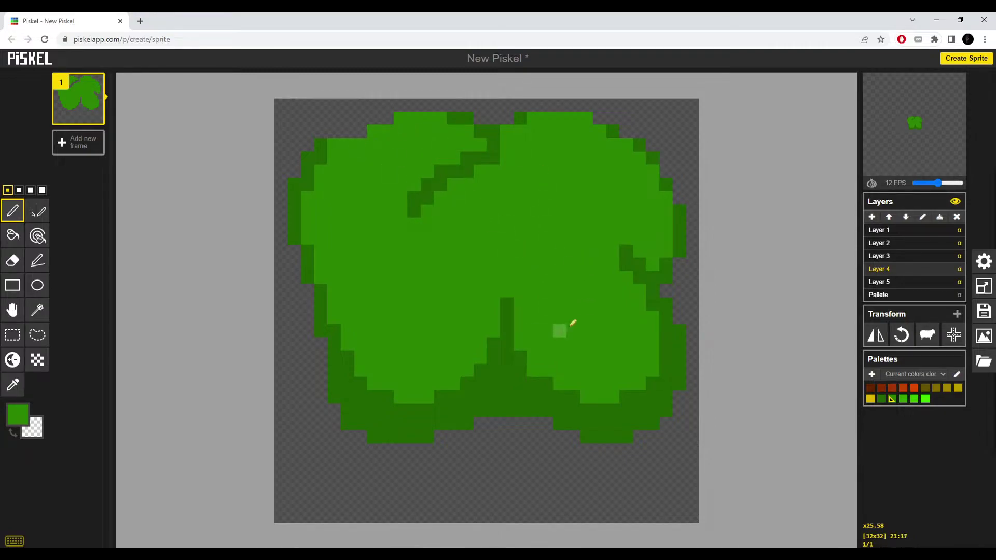
Step: Carve a short curved crease right of the foliage's centre, thin the top crease and touch up the upper-left edge on Layer 4
left_click_drag(532, 251, 573, 225)
left_click_drag(494, 158, 427, 198)
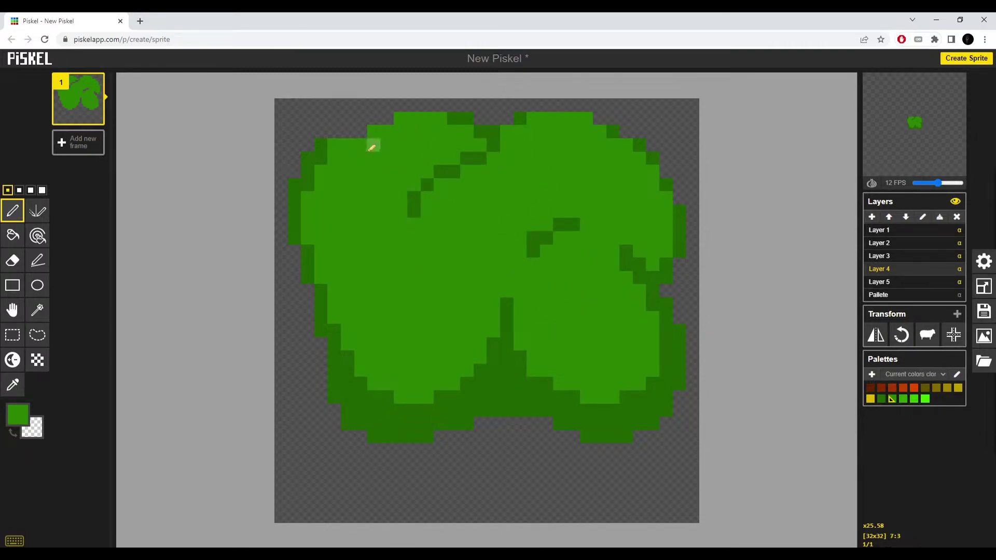
left_click_drag(348, 146, 339, 147)
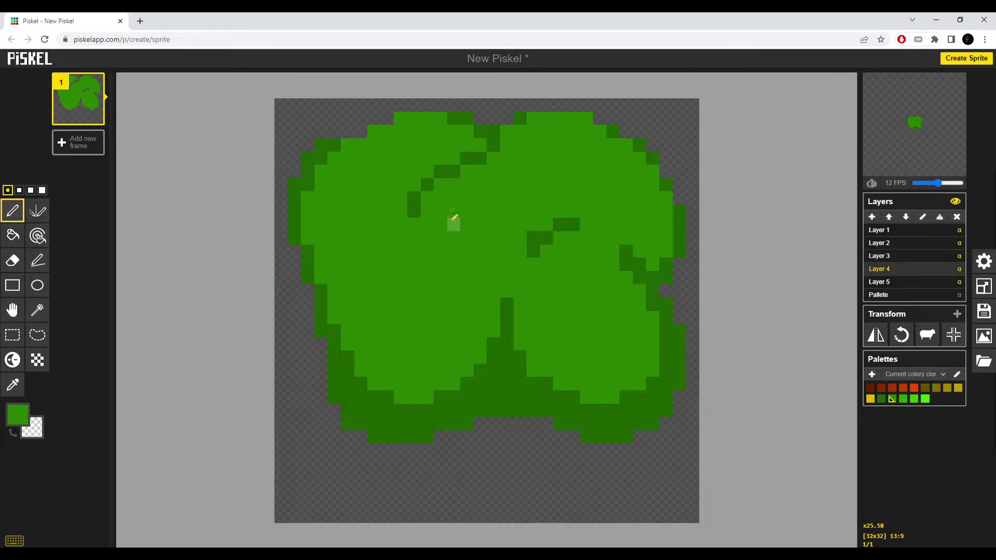
left_click(493, 132)
scroll(579, 346, "up", 1)
scroll(573, 265, "down", 1)
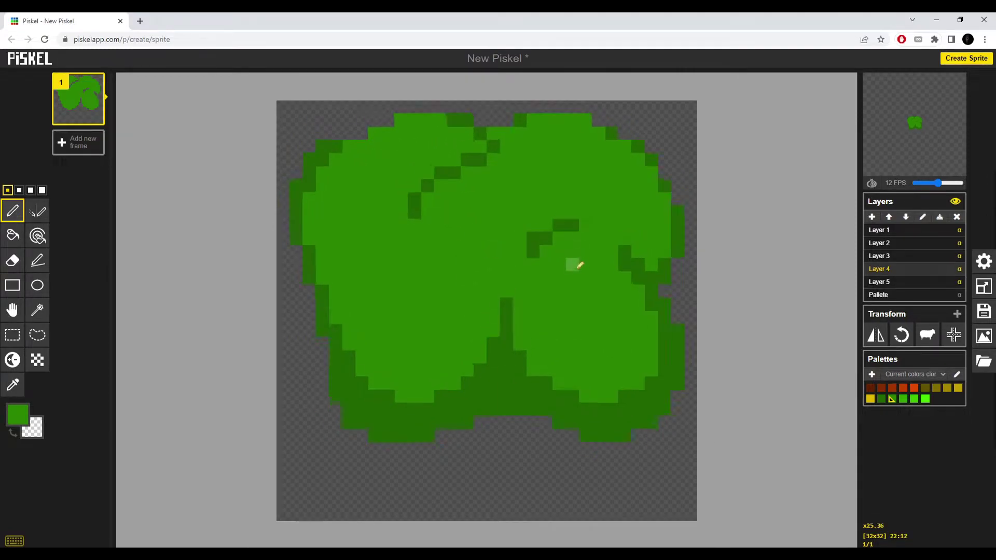
scroll(578, 265, "down", 1)
Step: Paint middle-green shading on Layer 3 over the left and lower-right lobes, with strokes beside the top crease
left_click(899, 256)
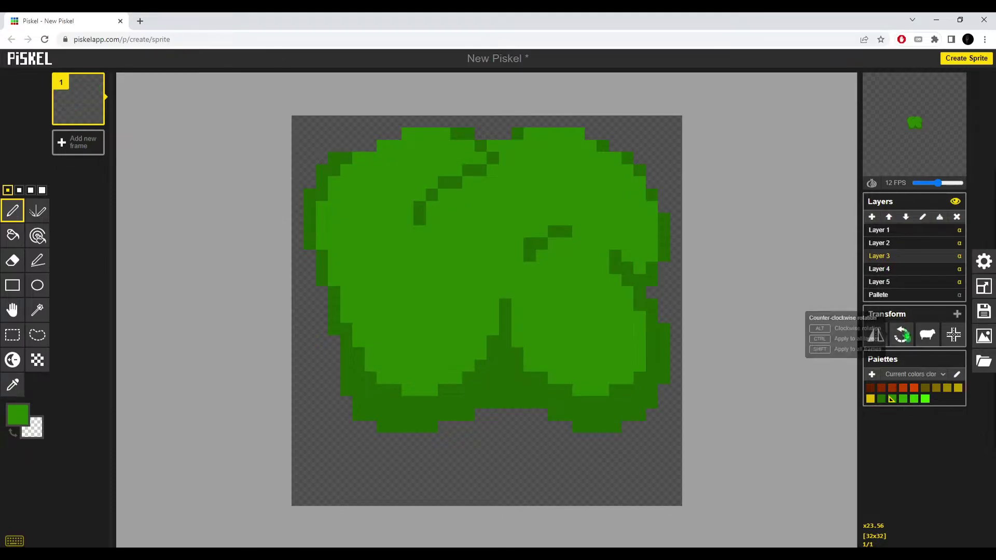
left_click(903, 399)
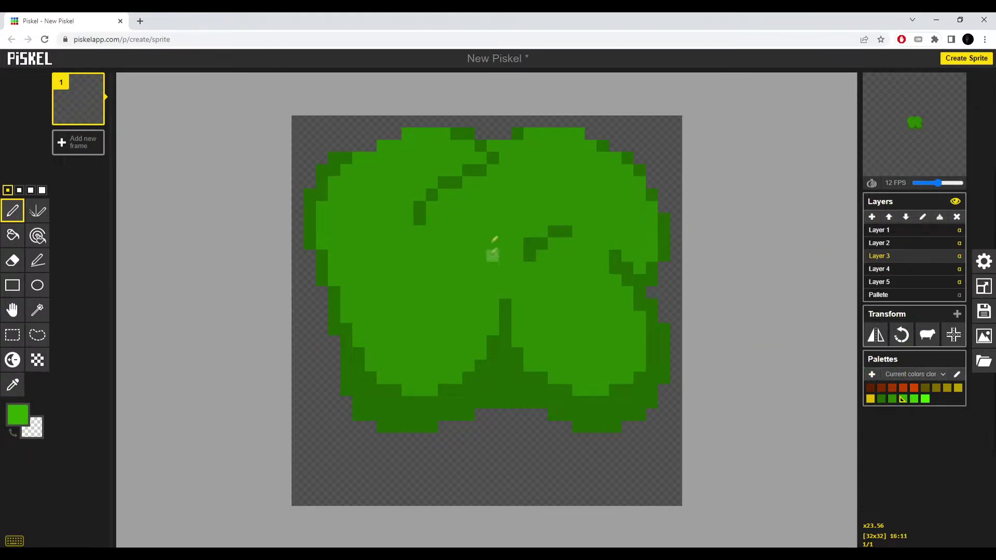
mouse_move(386, 182)
left_mouse_down()
mouse_move(346, 208)
mouse_move(359, 174)
mouse_move(337, 213)
mouse_move(386, 334)
mouse_move(384, 195)
mouse_move(407, 184)
mouse_move(388, 215)
mouse_move(394, 256)
mouse_move(419, 245)
left_mouse_up()
left_click_drag(454, 209, 526, 151)
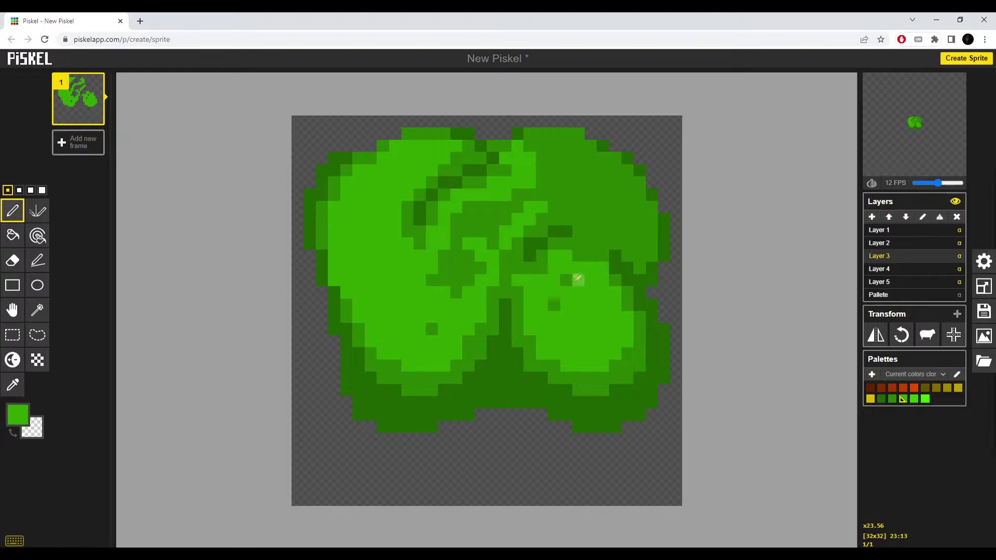
Step: Fill the gaps in the Layer 3 shading, cover the upper-right lobe and separate a rounded lower-left lobe
left_click_drag(567, 279, 554, 304)
left_click(432, 329)
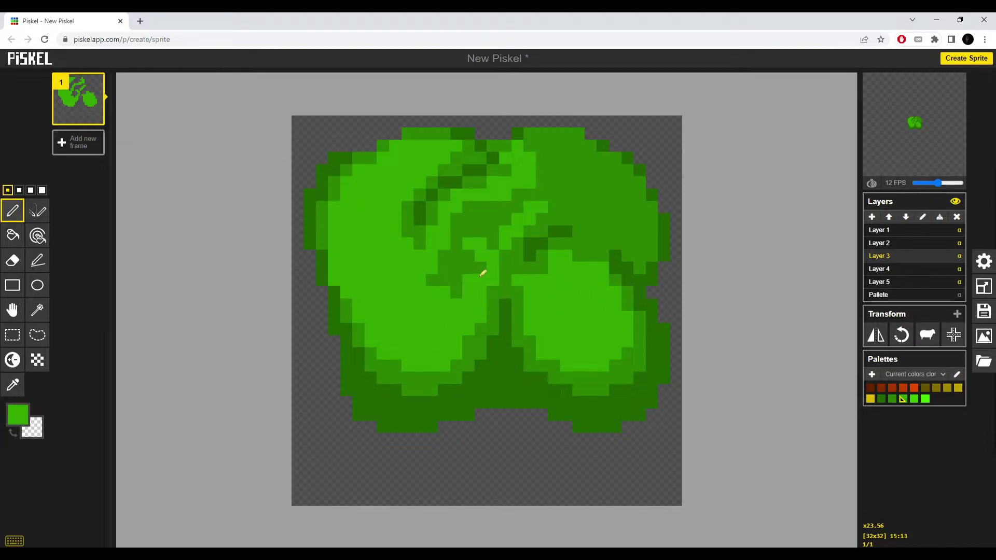
mouse_move(471, 265)
left_mouse_down()
mouse_move(445, 257)
mouse_move(457, 228)
mouse_move(483, 220)
left_mouse_up()
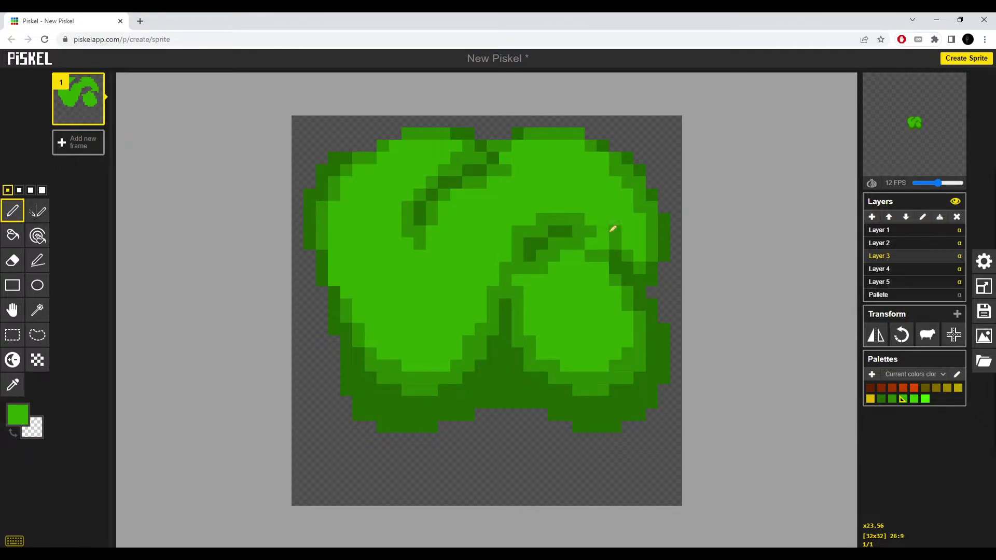
mouse_move(395, 292)
left_mouse_down()
mouse_move(423, 280)
mouse_move(455, 303)
mouse_move(383, 278)
left_mouse_up()
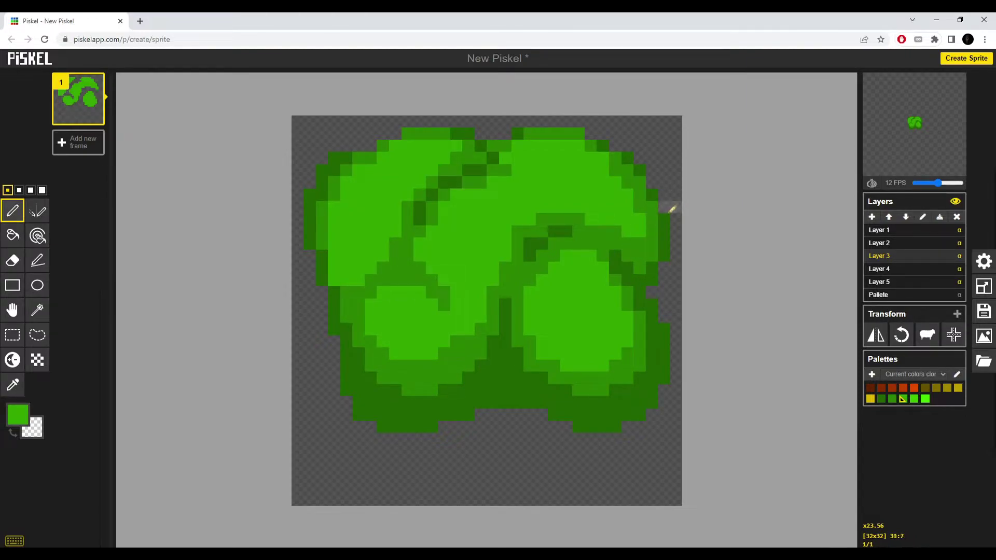
Step: Paint light-green highlights on Layer 2 over all five lobes, keeping them inside the existing middle-green shading
left_click(890, 243)
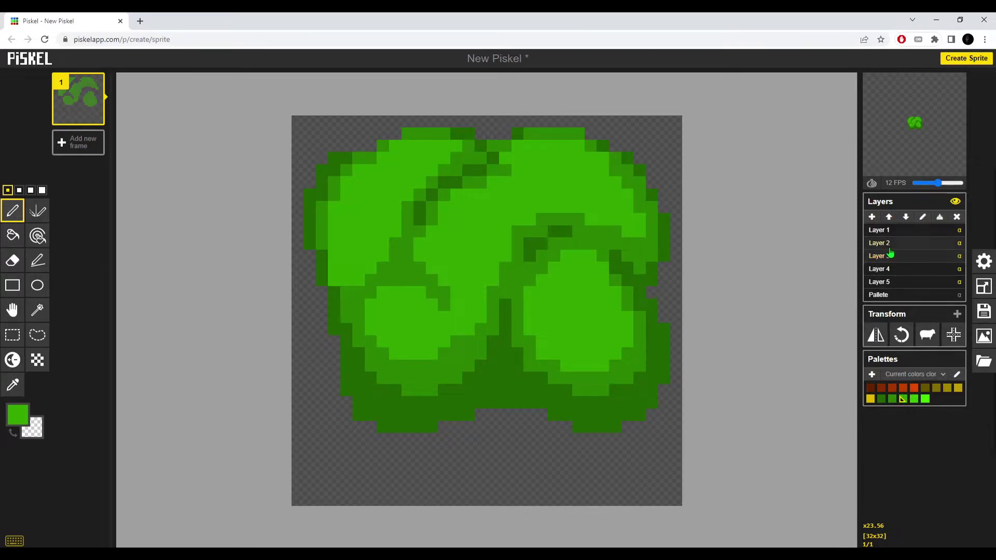
left_click(914, 399)
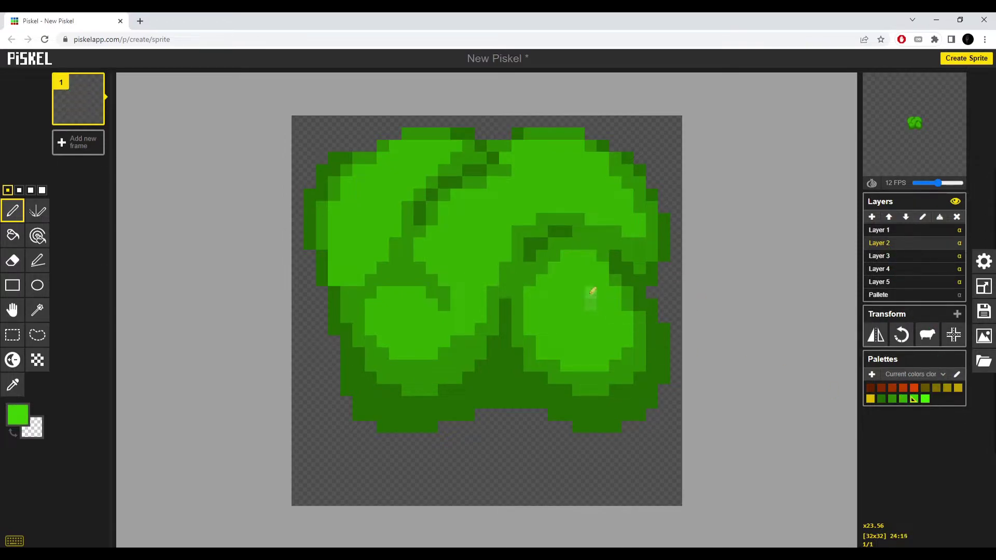
mouse_move(592, 292)
left_mouse_down()
mouse_move(555, 311)
mouse_move(586, 311)
mouse_move(552, 266)
left_mouse_up()
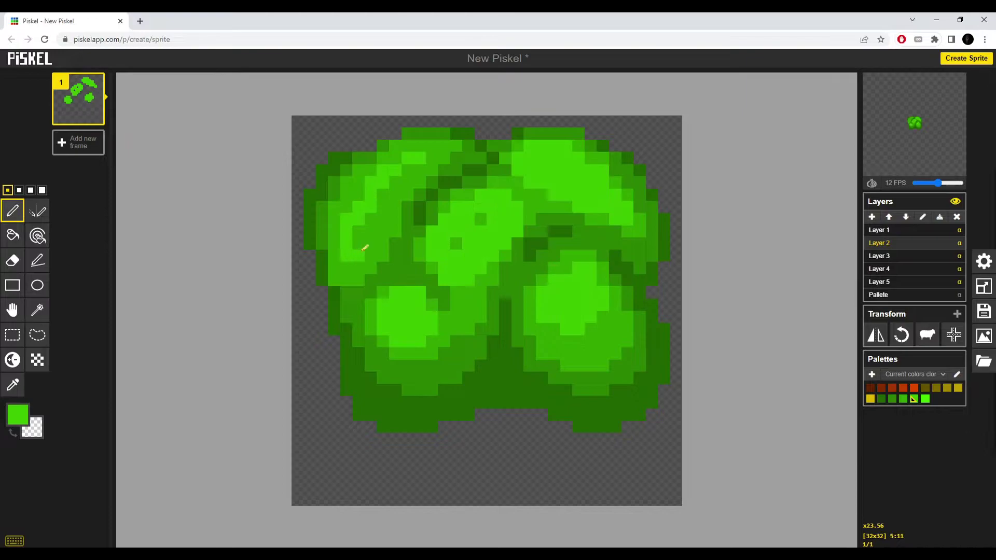
mouse_move(363, 250)
left_mouse_down()
mouse_move(416, 170)
mouse_move(405, 161)
mouse_move(370, 176)
mouse_move(344, 209)
mouse_move(338, 247)
left_mouse_up()
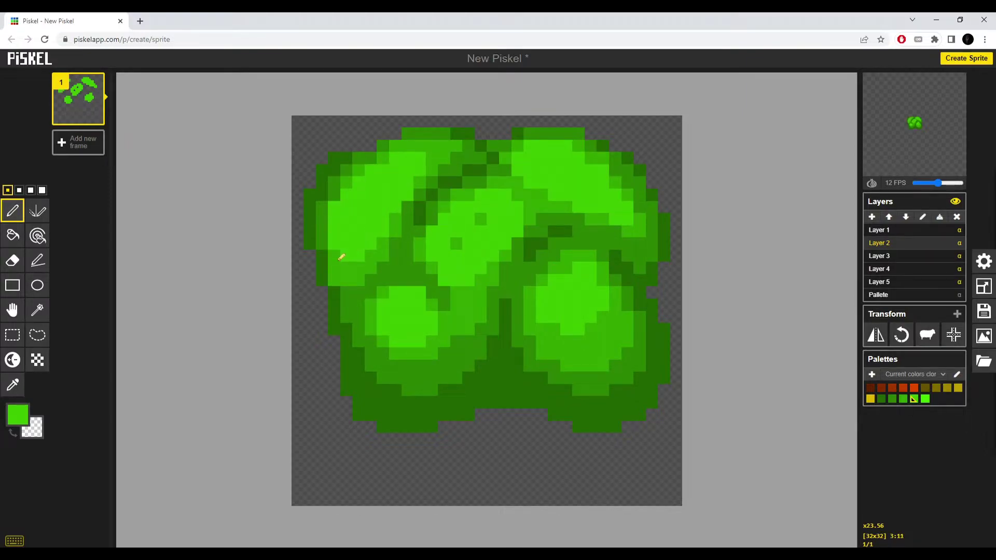
right_click(335, 244)
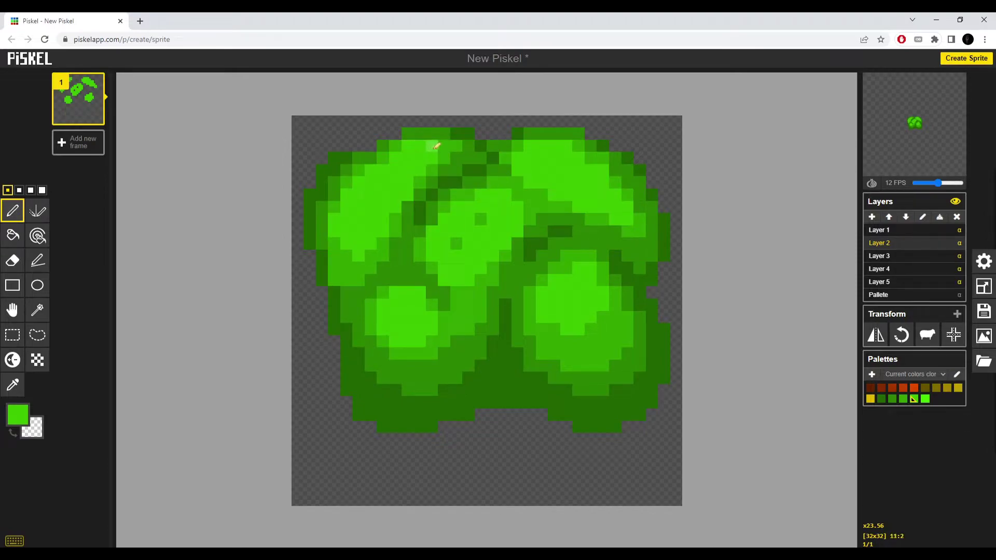
Step: Add smaller highlight patches in the brightest green to the upper part of every lobe on Layer 1
left_click(925, 399)
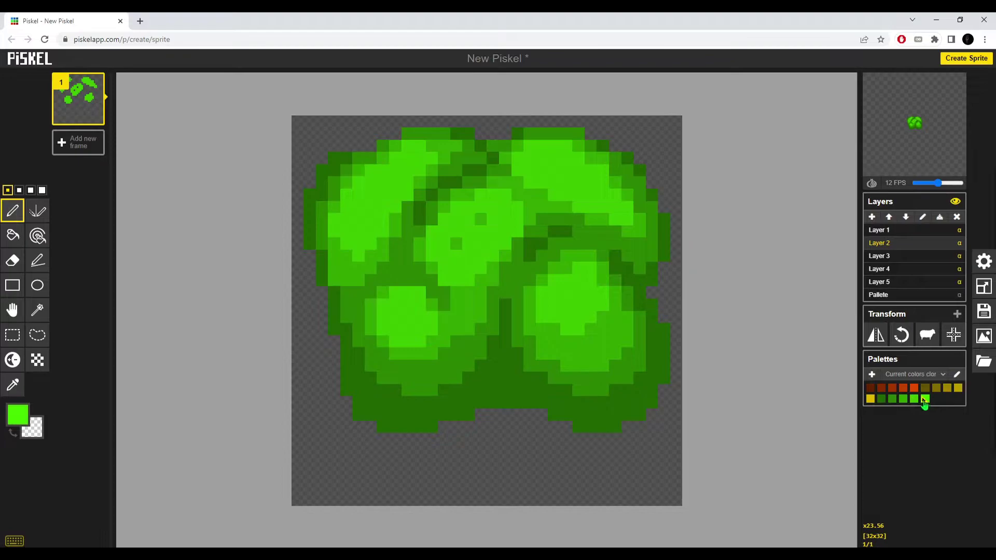
left_click_drag(550, 285, 592, 288)
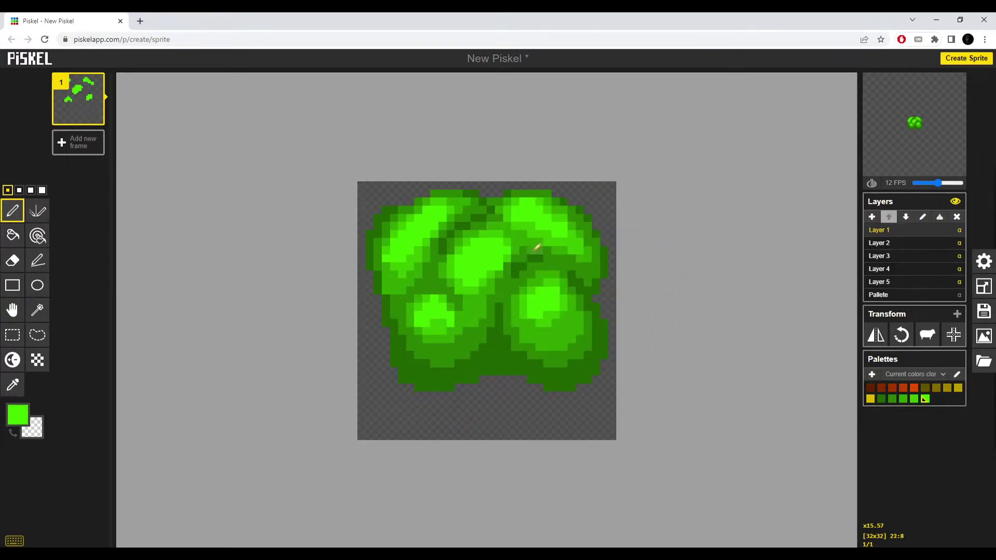
scroll(511, 297, "up", 4)
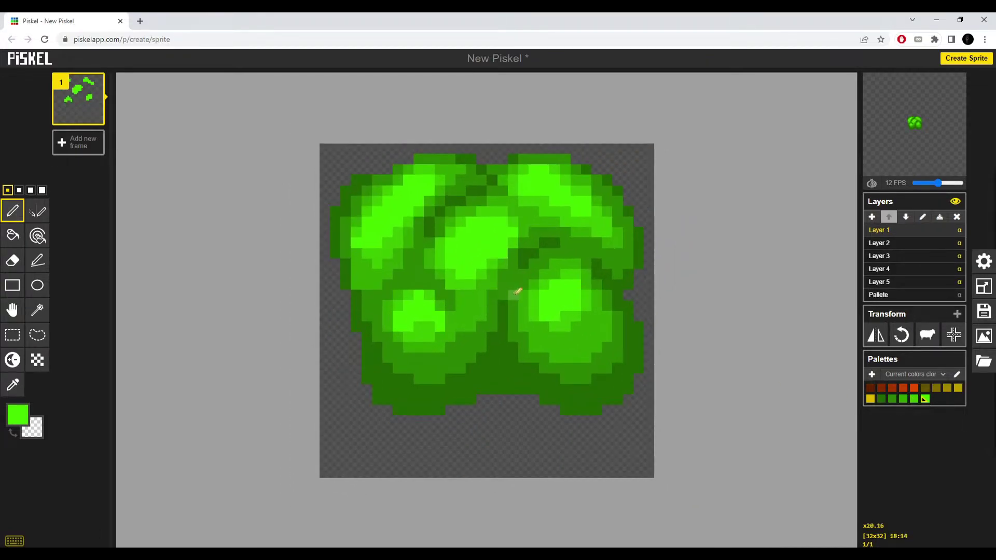
scroll(456, 310, "down", 7)
scroll(459, 307, "down", 2)
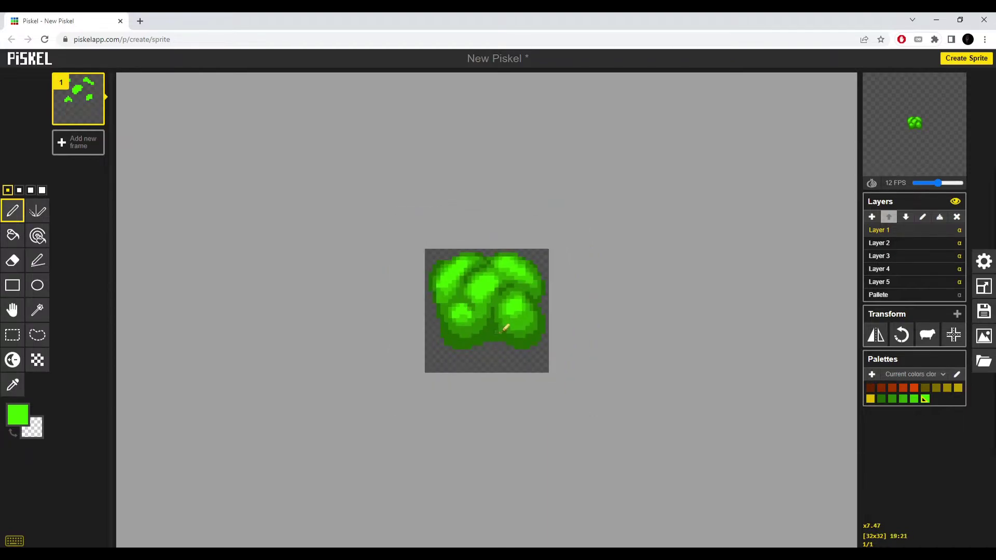
scroll(505, 328, "down", 1)
scroll(529, 327, "up", 5)
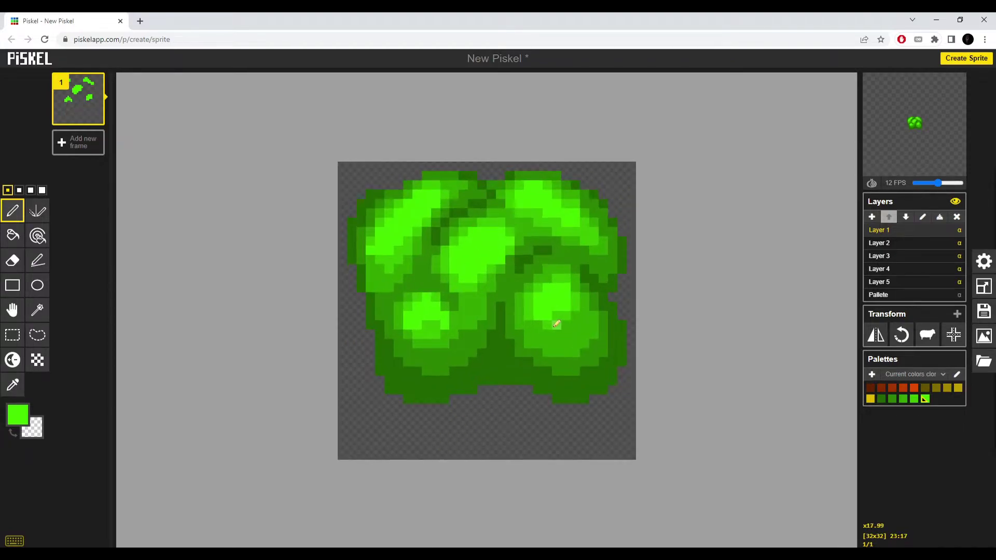
scroll(523, 318, "up", 3)
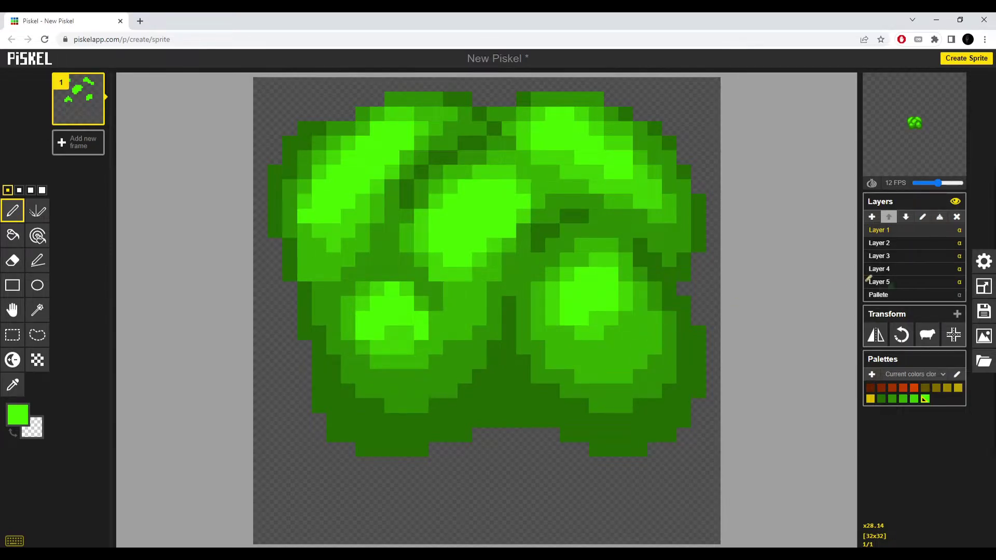
Step: Select Layer 5 and turn off the preview of the other layers
left_click(911, 282)
left_click(984, 261)
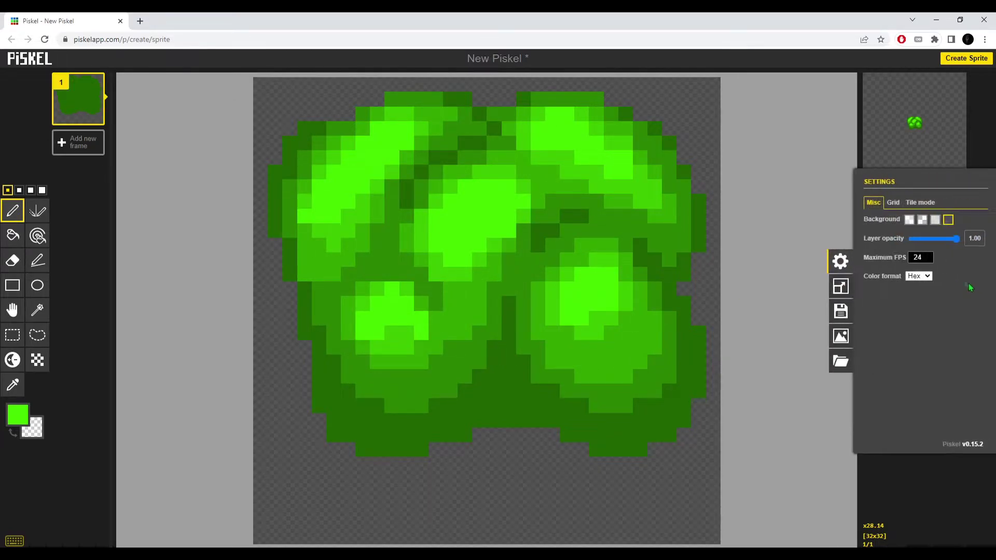
left_click(894, 202)
left_click(879, 205)
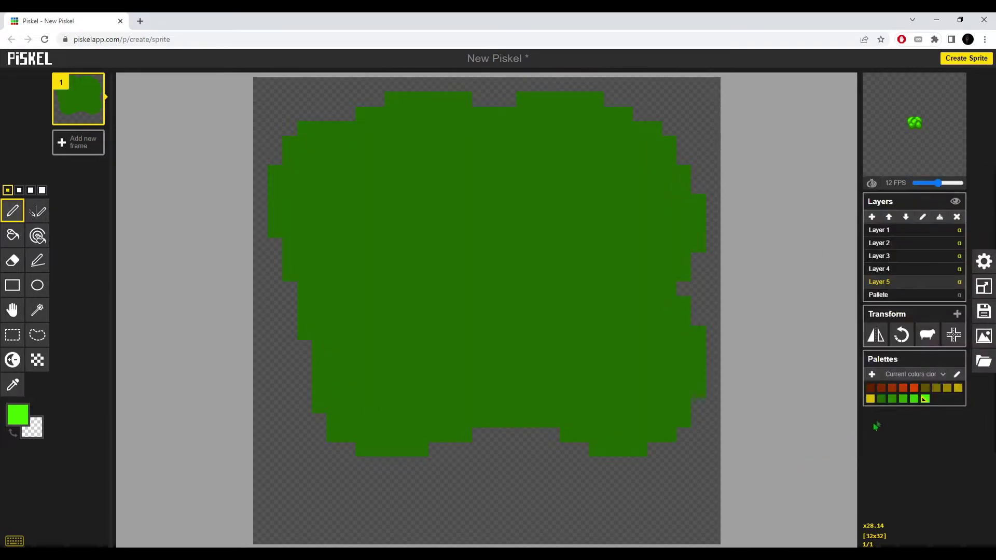
Step: Roughen the whole Layer 5 silhouette into jagged leafy edges with the darkest green, filling gaps along the lower-left and bottom edges
left_click(881, 400)
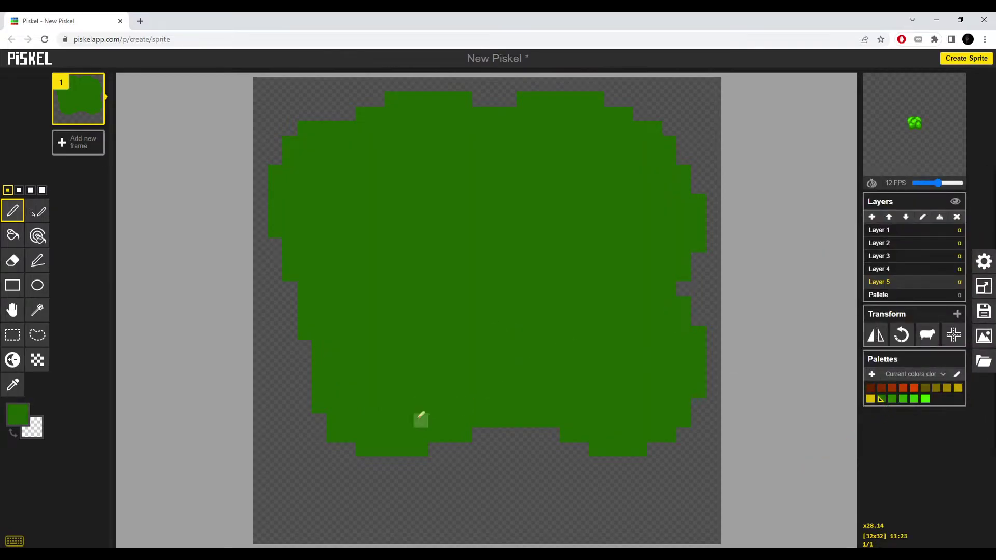
left_click_drag(392, 449, 435, 391)
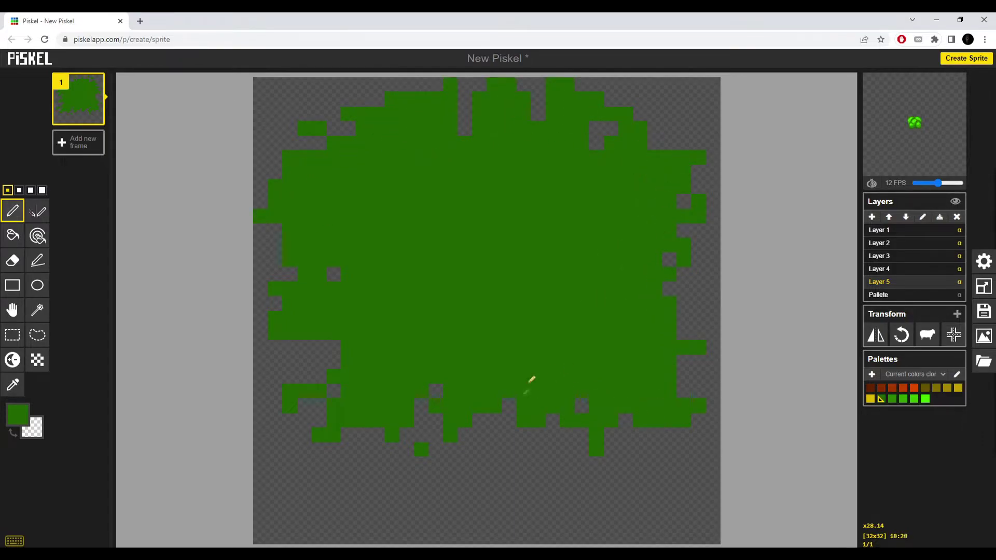
left_click_drag(435, 423, 399, 407)
left_click_drag(334, 349, 305, 362)
right_click(289, 395)
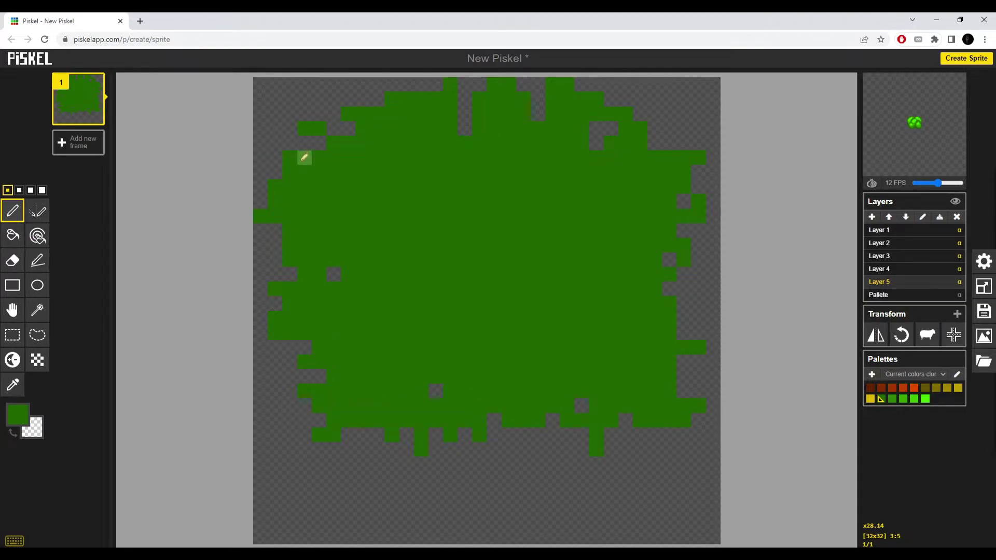
Step: Break up the upper-left and left edges of Layer 5 into stepped leaf tips and add a tuft at the bottom left
right_click(292, 160)
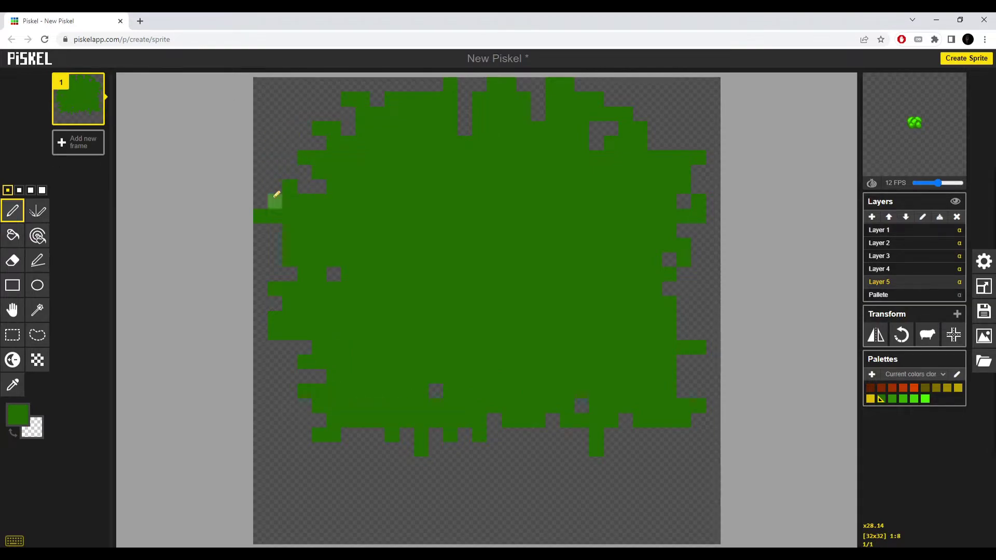
right_click(262, 215)
right_click(275, 215)
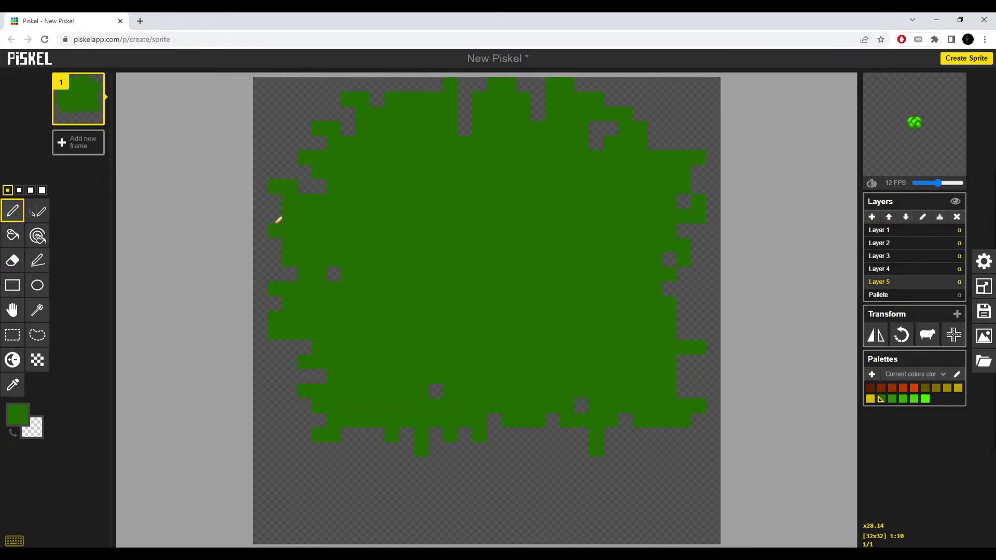
right_click(275, 332)
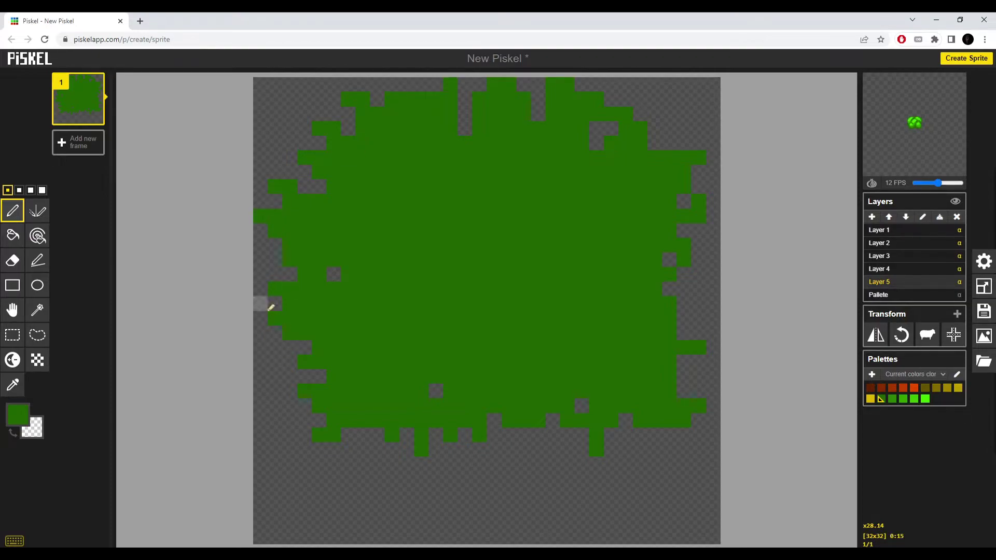
left_click(377, 436)
left_click(377, 450)
left_click(436, 391)
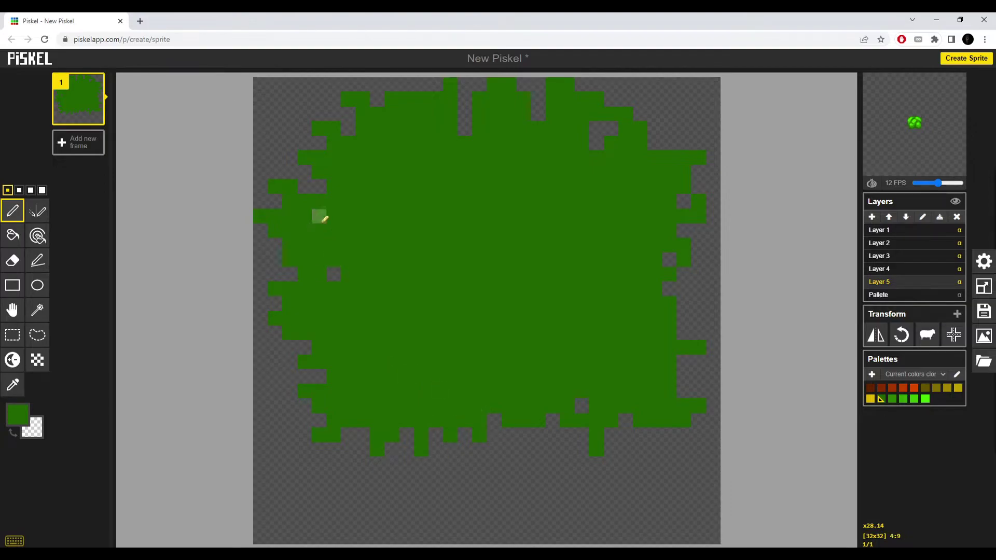
Step: Erase scattered single-pixel holes just inside the foliage outline all around Layer 5
right_click(363, 172)
right_click(392, 128)
right_click(538, 142)
right_click(627, 187)
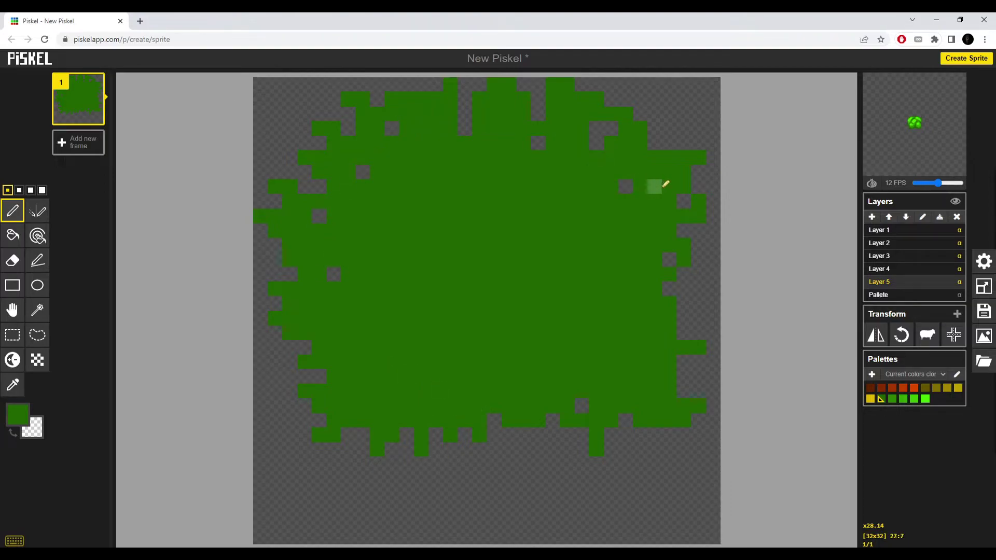
right_click(641, 274)
right_click(669, 347)
right_click(641, 376)
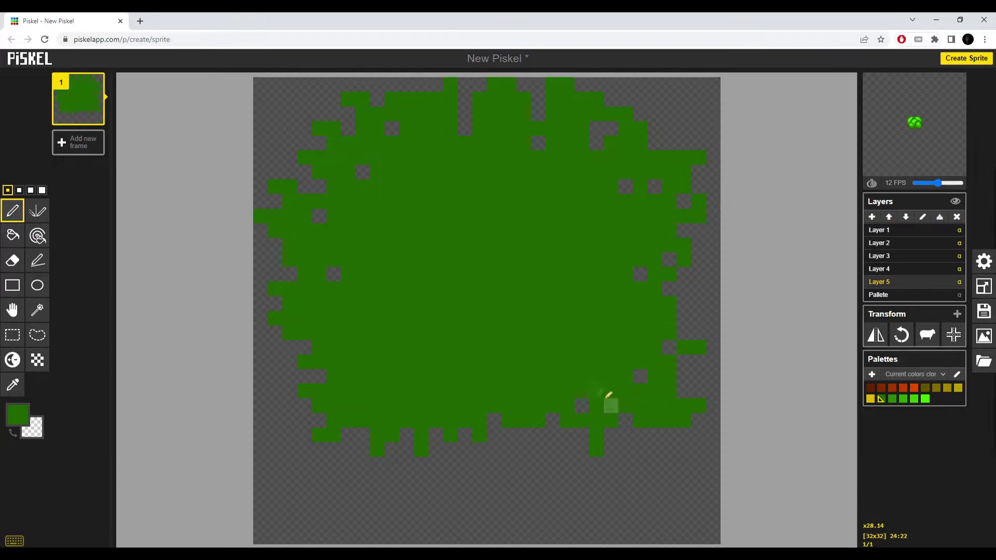
right_click(509, 390)
right_click(436, 391)
right_click(420, 420)
right_click(362, 405)
right_click(348, 361)
scroll(567, 508, "up", 1)
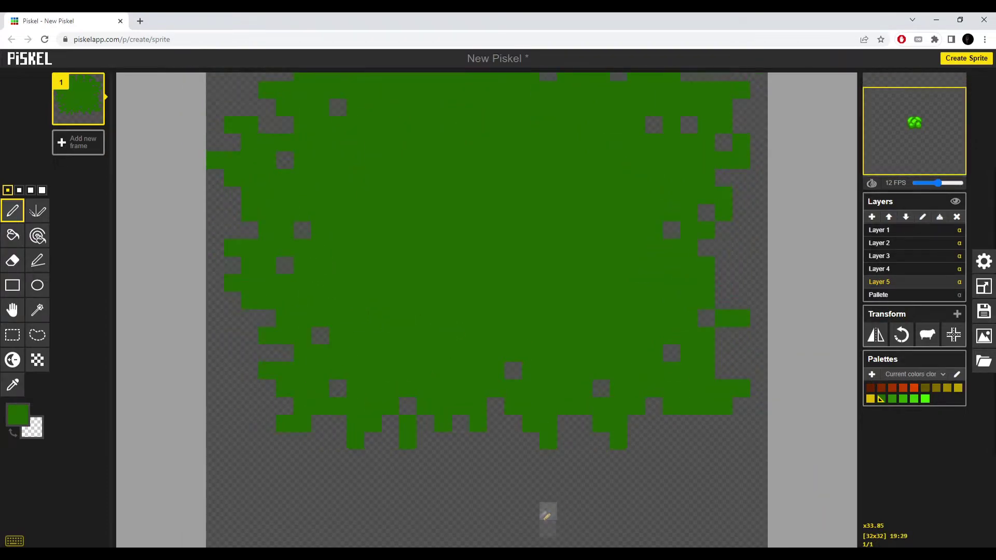
scroll(576, 493, "up", 2)
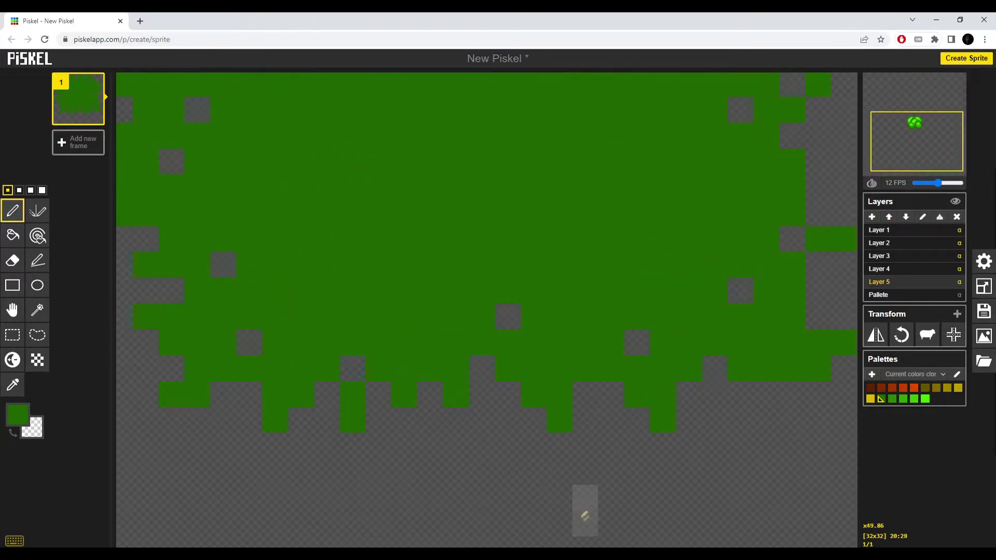
left_click_drag(327, 535, 357, 526)
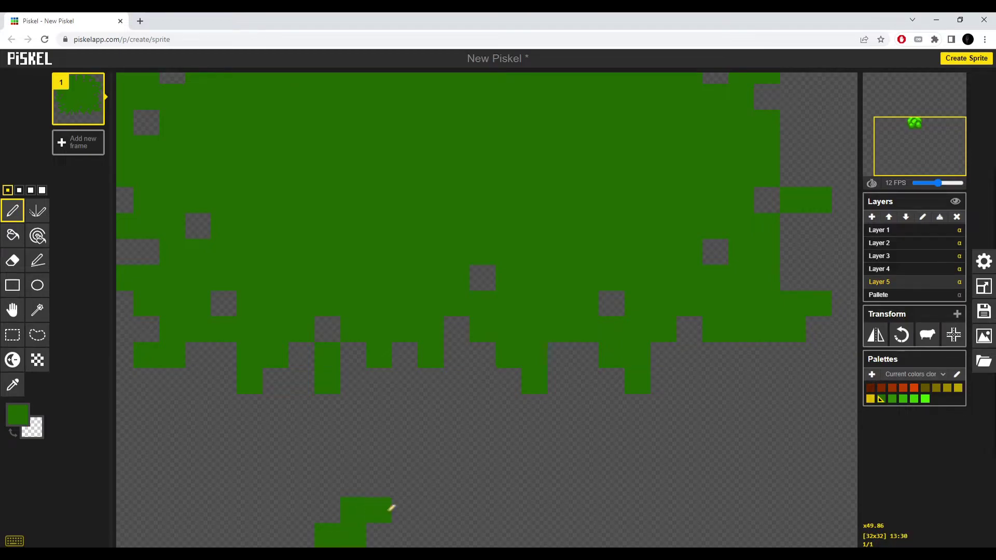
mouse_move(512, 478)
left_mouse_down()
mouse_move(510, 528)
mouse_move(493, 500)
left_mouse_up()
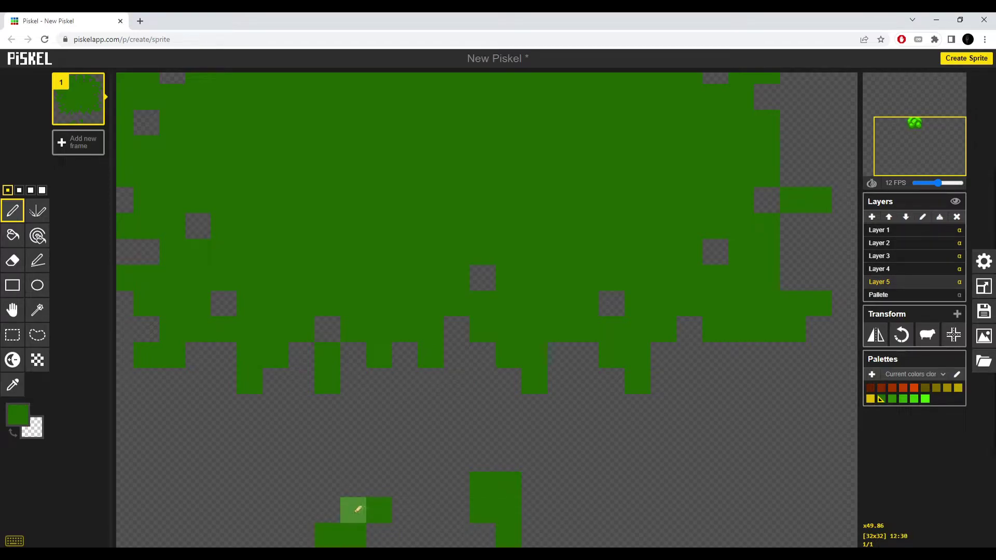
Step: Rework the right and top edges of Layer 5 into uneven one-pixel leaf tips and notches
scroll(474, 416, "down", 2)
scroll(441, 444, "up", 1)
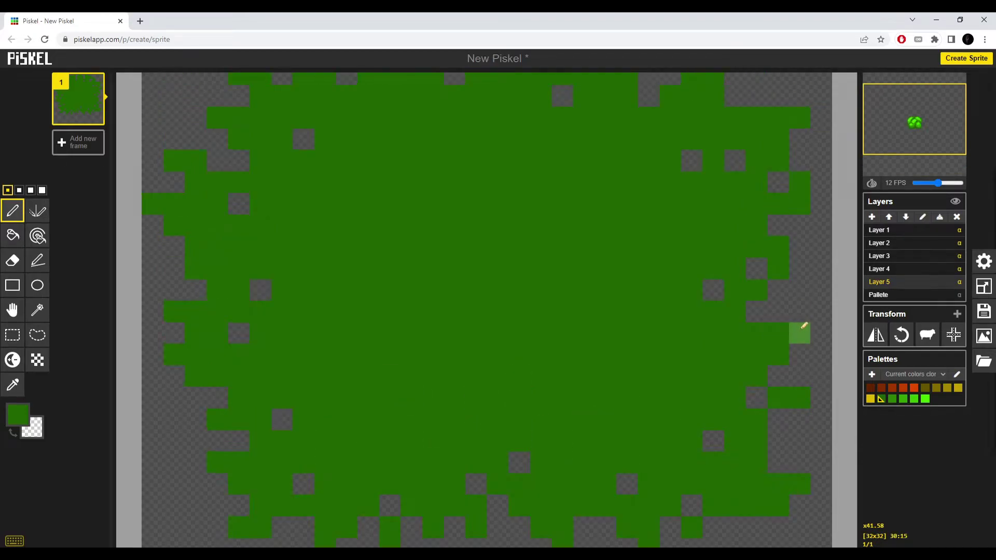
left_click(800, 330)
key("shift+Up")
right_click(807, 222)
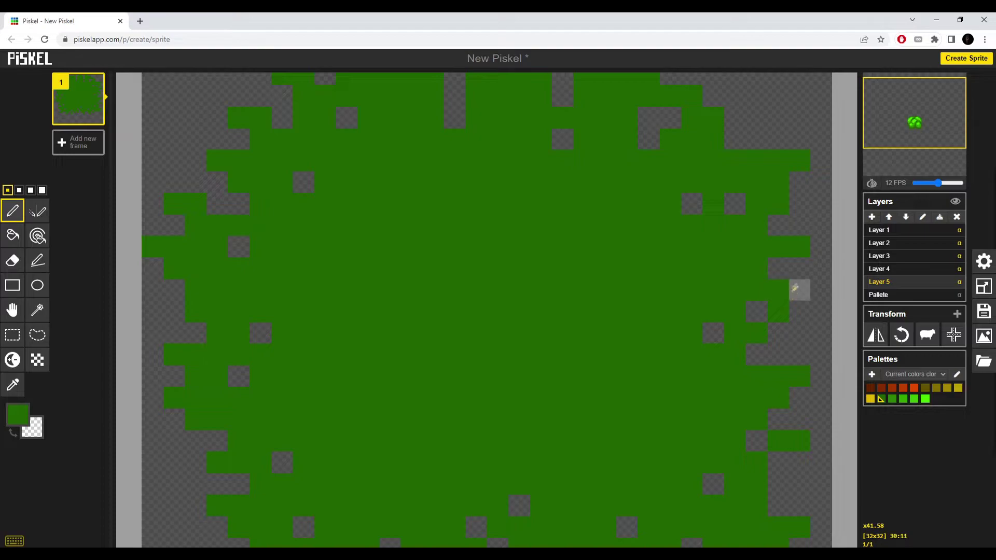
scroll(782, 312, "down", 1)
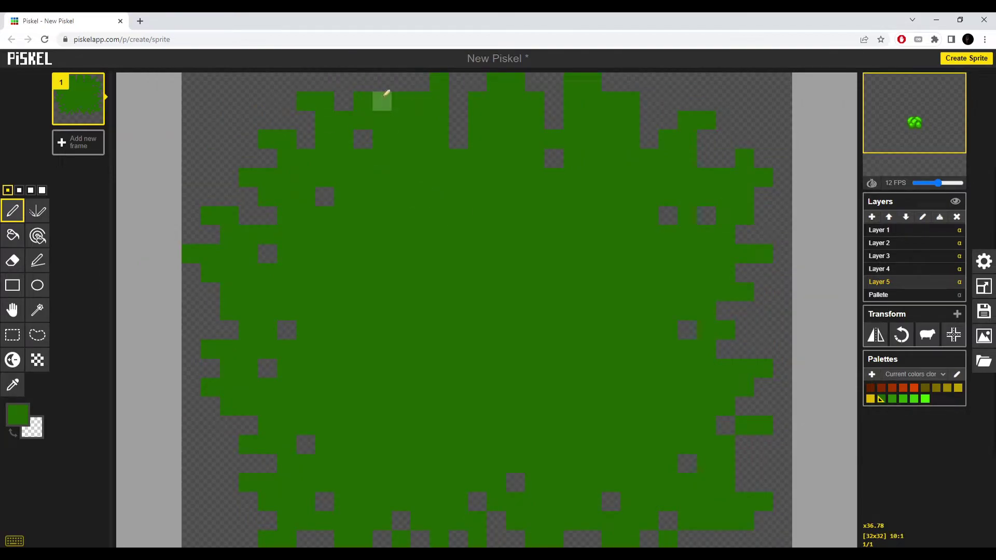
scroll(437, 89, "down", 3)
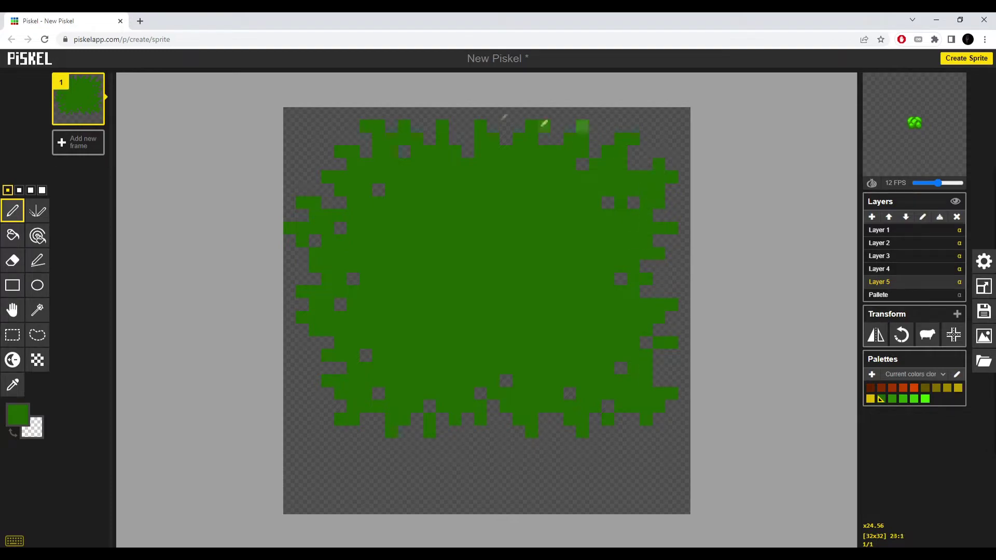
Step: Fray the Layer 4 foliage outline into jagged leaf clusters with the second-darkest green, adding small holes near its edges
left_click(915, 270)
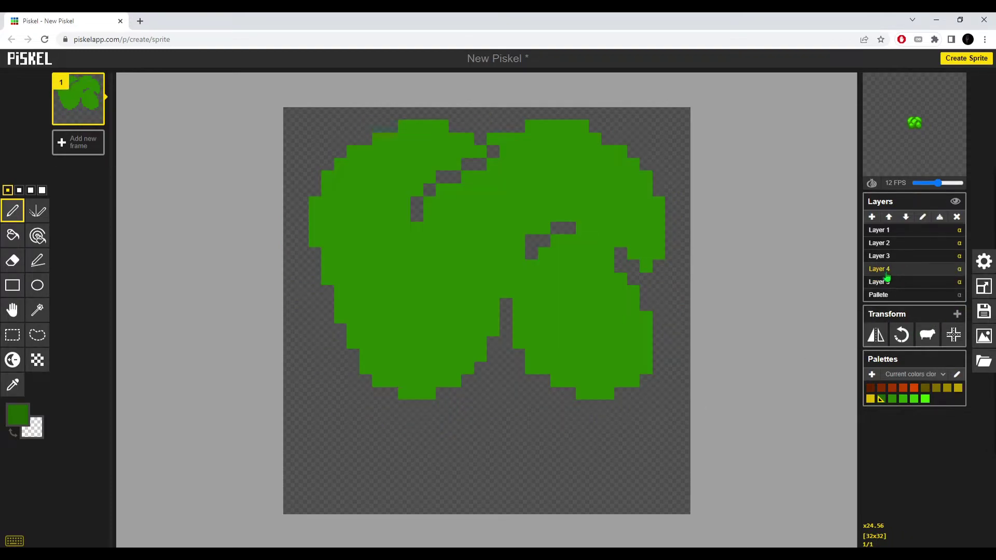
middle_click(522, 340)
right_click(385, 374)
mouse_move(395, 343)
left_mouse_down()
mouse_move(350, 167)
mouse_move(379, 164)
mouse_move(381, 187)
mouse_move(459, 115)
mouse_move(567, 122)
mouse_move(657, 215)
mouse_move(626, 366)
mouse_move(516, 322)
mouse_move(418, 392)
mouse_move(547, 217)
mouse_move(452, 382)
mouse_move(342, 351)
mouse_move(340, 164)
mouse_move(470, 149)
mouse_move(591, 172)
mouse_move(620, 289)
mouse_move(572, 379)
mouse_move(504, 339)
mouse_move(659, 190)
left_mouse_up()
Step: Shape leaf tips along the upper-right, top and left edges of Layer 4
scroll(647, 171, "up", 3)
right_click(677, 163)
left_click(660, 147)
right_click(660, 130)
left_click(676, 130)
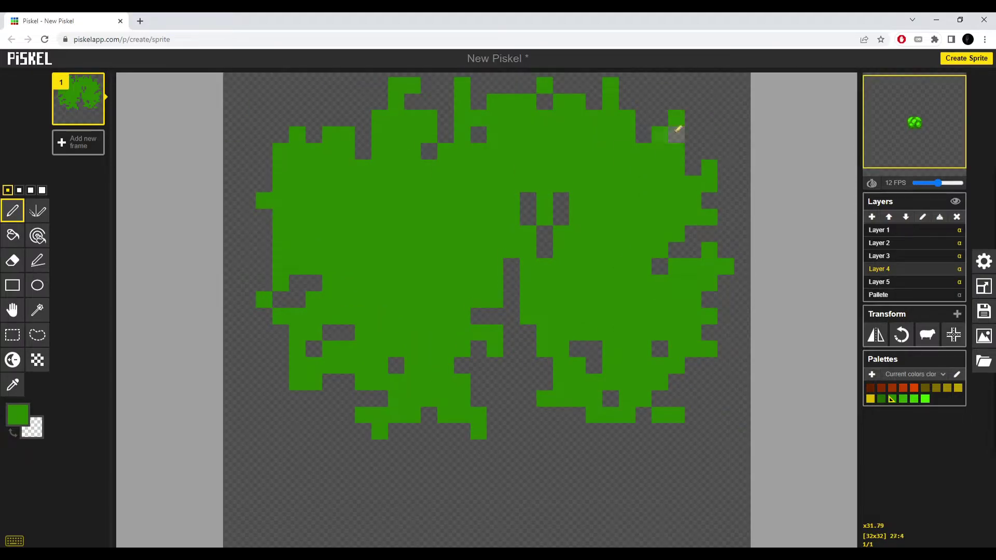
left_click(676, 147)
left_click(578, 98)
mouse_move(545, 104)
left_mouse_down()
mouse_move(503, 99)
mouse_move(447, 106)
mouse_move(437, 127)
mouse_move(369, 117)
mouse_move(366, 146)
mouse_move(352, 130)
mouse_move(285, 172)
mouse_move(295, 199)
mouse_move(280, 240)
mouse_move(328, 343)
left_mouse_up()
Step: Reshape the centre-right gap on Layer 4 into two separate notches, filling the area between them
right_click(544, 230)
right_click(577, 230)
right_click(577, 245)
right_click(563, 244)
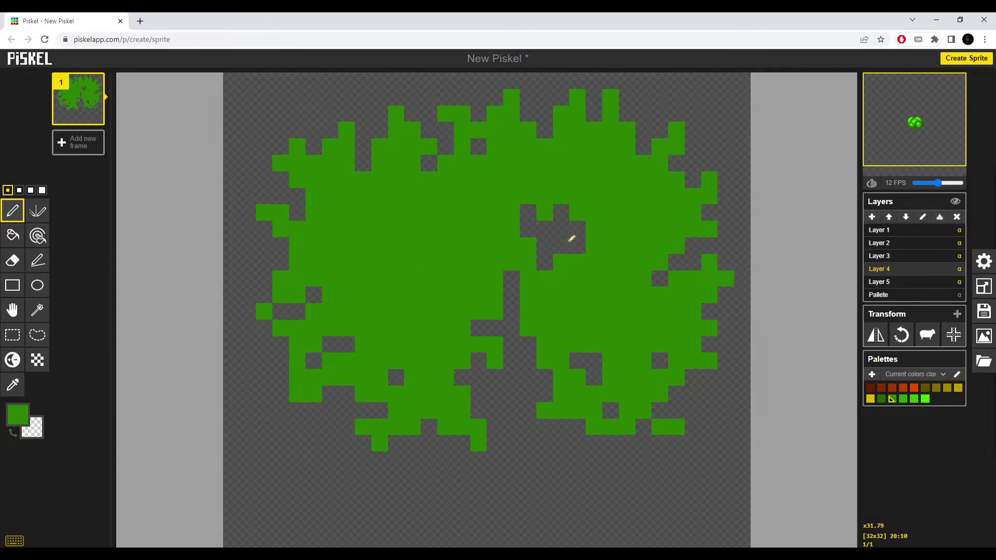
left_click(563, 245)
right_click(514, 245)
left_click(545, 229)
left_click(545, 262)
left_click(545, 246)
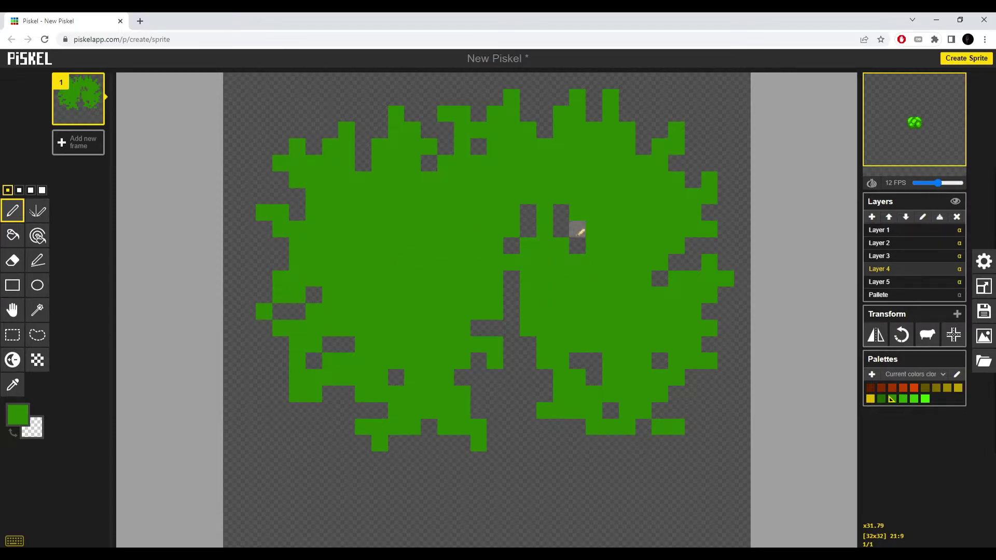
Step: Turn the right notch on Layer 4 into a diagonal trail of single-pixel gaps running down to the right
right_click(577, 263)
right_click(594, 263)
left_click_drag(578, 263, 581, 229)
right_click(578, 228)
left_click(561, 229)
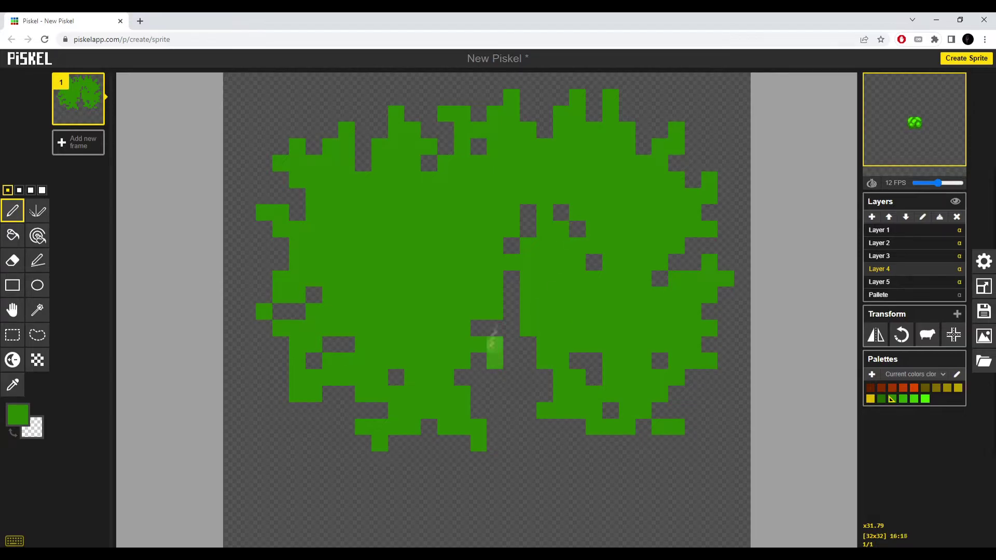
Step: Roughen Layer 4's central gap with single-pixel notches and add leaf tips along the lower-right clump's bottom edge
right_click(495, 295)
right_click(528, 312)
left_click(528, 378)
left_click(563, 427)
left_click(610, 443)
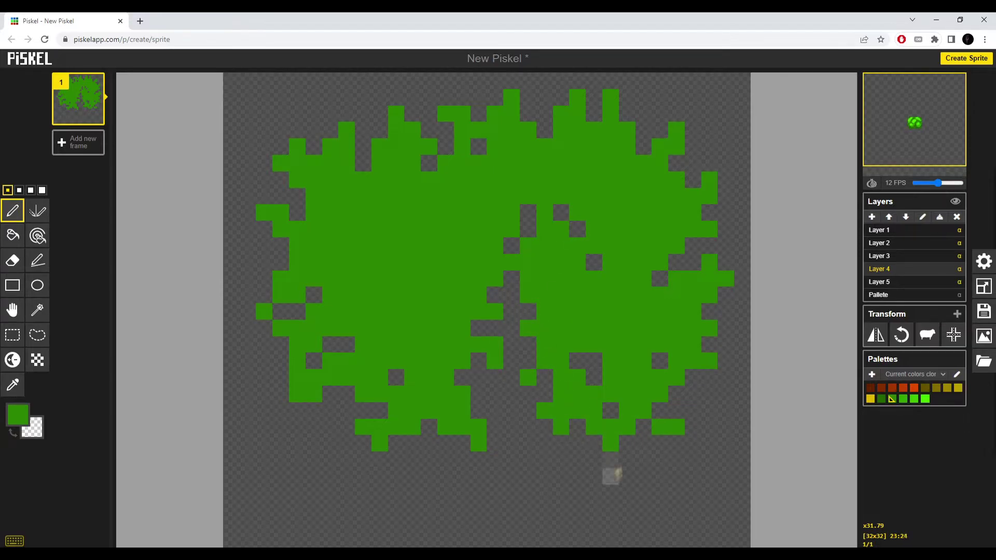
right_click(627, 427)
Step: Fill in parts of the lower-right hole and the right-edge notch on Layer 4, leaving single-pixel gaps
left_click(594, 361)
left_click(693, 262)
left_click(661, 280)
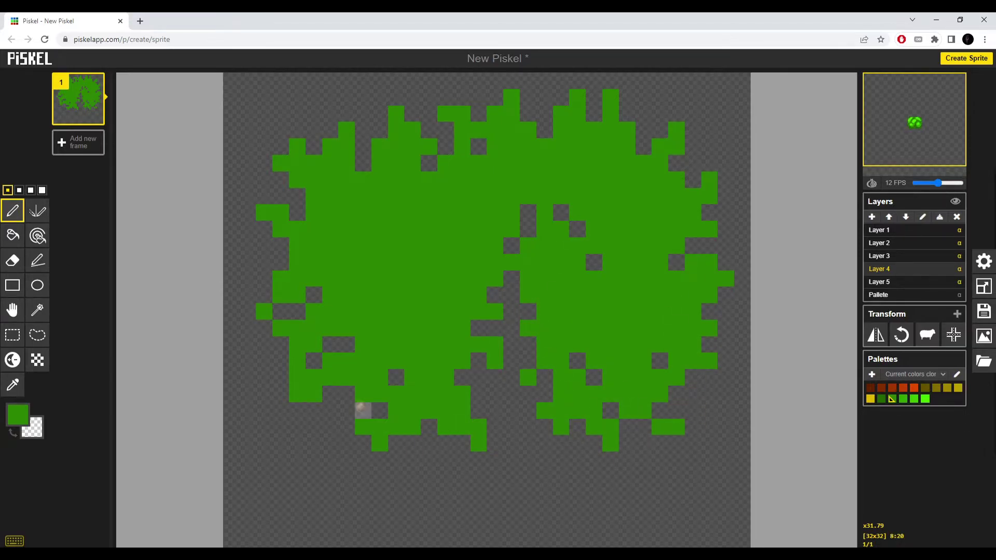
scroll(405, 400, "down", 1)
scroll(477, 346, "up", 5)
scroll(476, 346, "down", 8)
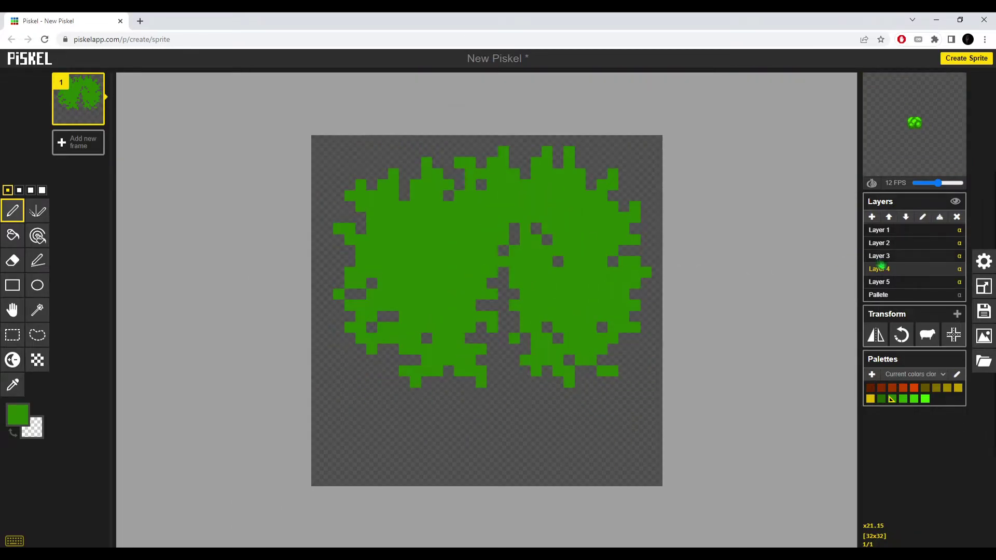
Step: On Layer 3, fray the outline of the lower-right clump into leaf tips with the middle green
left_click(888, 257)
scroll(534, 285, "up", 3)
left_click(902, 398)
right_click(540, 285)
right_click(616, 255)
right_click(646, 284)
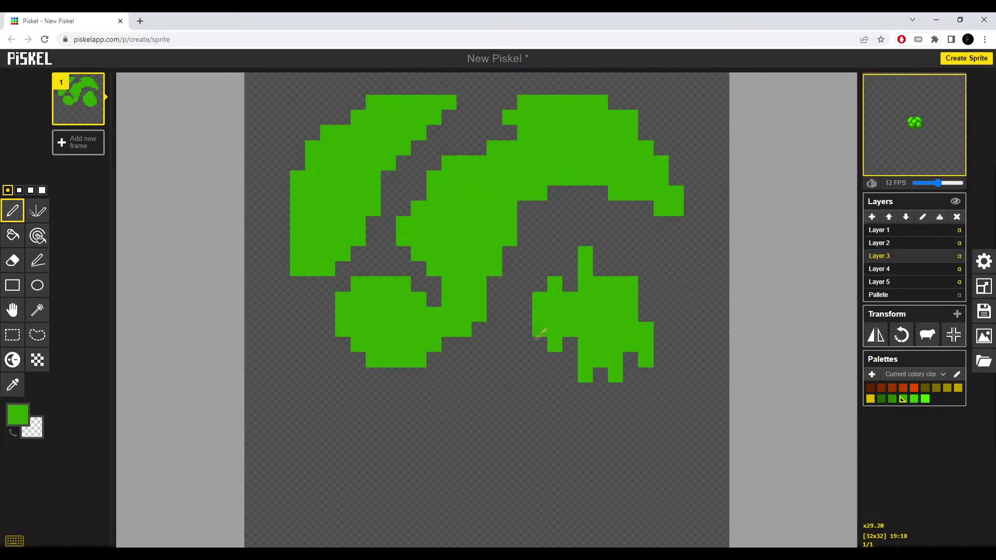
right_click(555, 314)
left_click_drag(615, 268, 646, 255)
left_click_drag(661, 299, 676, 360)
left_click_drag(630, 360, 661, 406)
left_click_drag(555, 360, 541, 300)
Step: Reshape the left and top edges of Layer 3's lower-right clump with pixel tips and small gaps
right_click(525, 329)
left_click(541, 330)
mouse_move(571, 269)
left_mouse_down()
mouse_move(600, 239)
mouse_move(600, 269)
mouse_move(570, 269)
left_mouse_up()
right_click(601, 268)
right_click(555, 284)
left_click(554, 299)
left_click(555, 269)
right_click(555, 253)
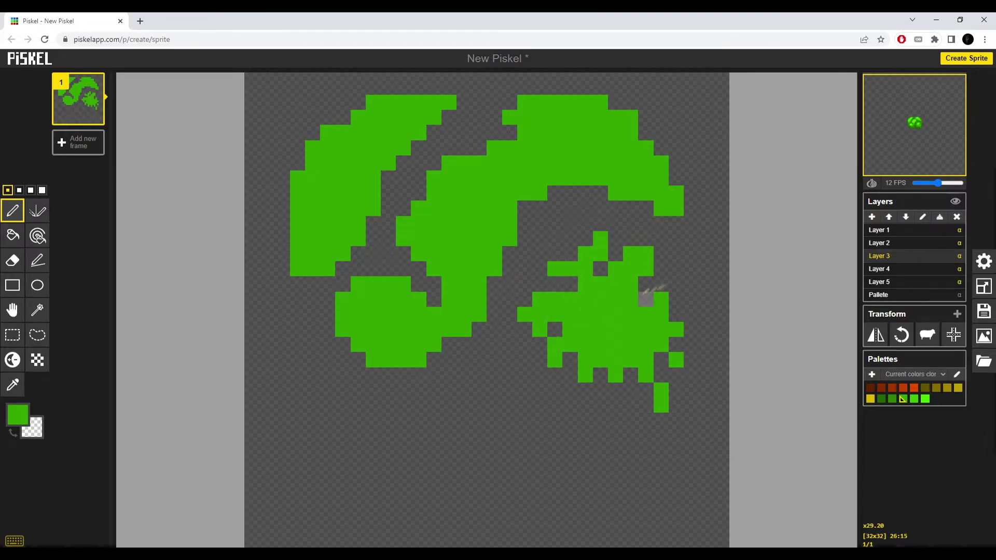
Step: Add a tip on the upper right of Layer 3's lower-right clump, then cut a hole and trim its bottom edge
left_click(661, 268)
right_click(615, 359)
right_click(600, 344)
right_click(615, 374)
right_click(661, 405)
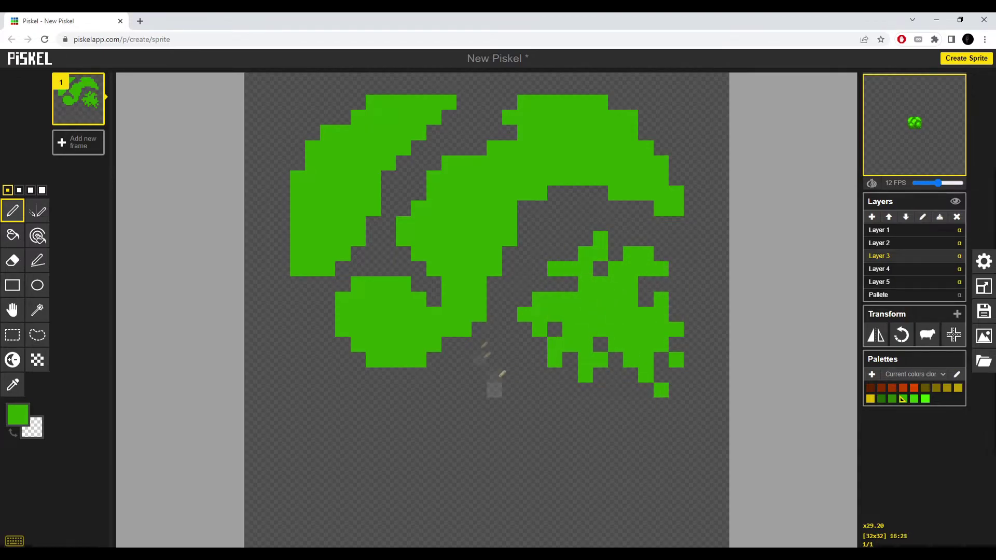
Step: Extend Layer 3's lower-left clump outward and downward, and cut notches into its upper-left corner and bottom edge
right_click(342, 330)
right_click(359, 299)
mouse_move(343, 314)
left_mouse_down()
mouse_move(354, 357)
mouse_move(419, 380)
mouse_move(494, 330)
left_mouse_up()
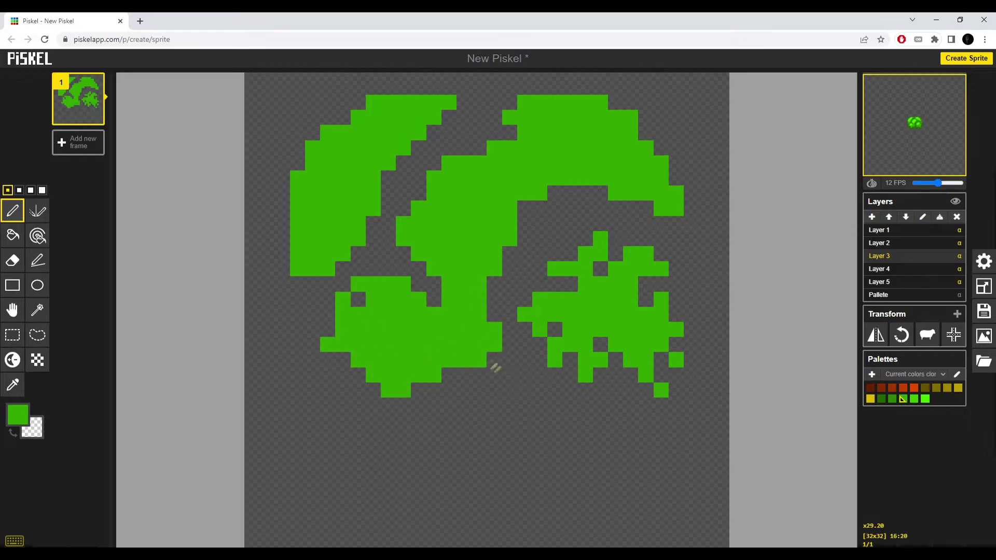
right_click(479, 360)
right_click(434, 345)
right_click(418, 360)
Step: Break the bottom, left and top edges of Layer 3's lower-left clump into separate leaf tips and gaps
right_click(373, 359)
left_click_drag(418, 375, 419, 360)
right_click(388, 359)
left_click(374, 360)
left_click(343, 375)
left_click(328, 315)
right_click(374, 284)
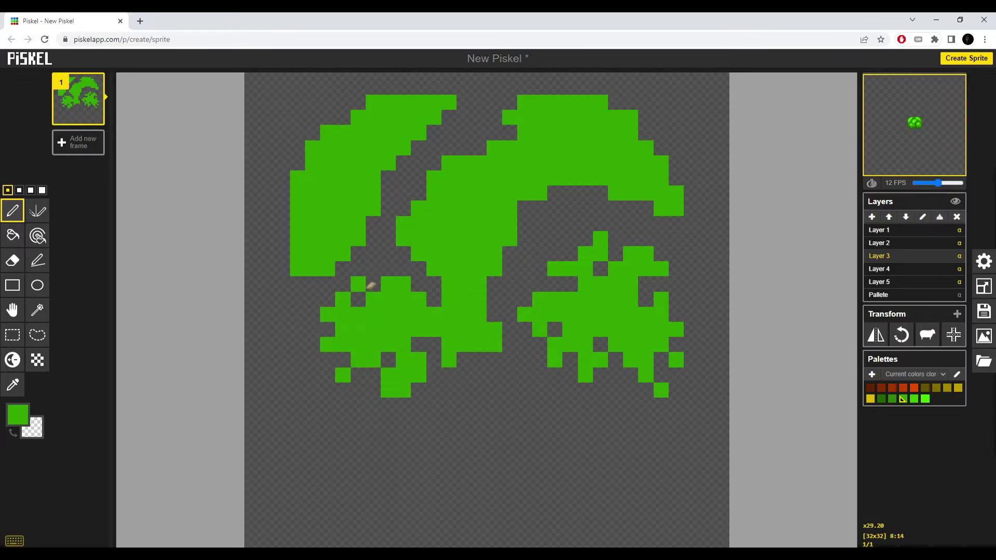
Step: Widen the gap between Layer 3's lower-left clump and central stem, and add leaf tips at the stem's base
right_click(404, 299)
right_click(419, 299)
right_click(419, 315)
left_click_drag(479, 359, 495, 375)
left_click(495, 360)
left_click(509, 375)
right_click(494, 330)
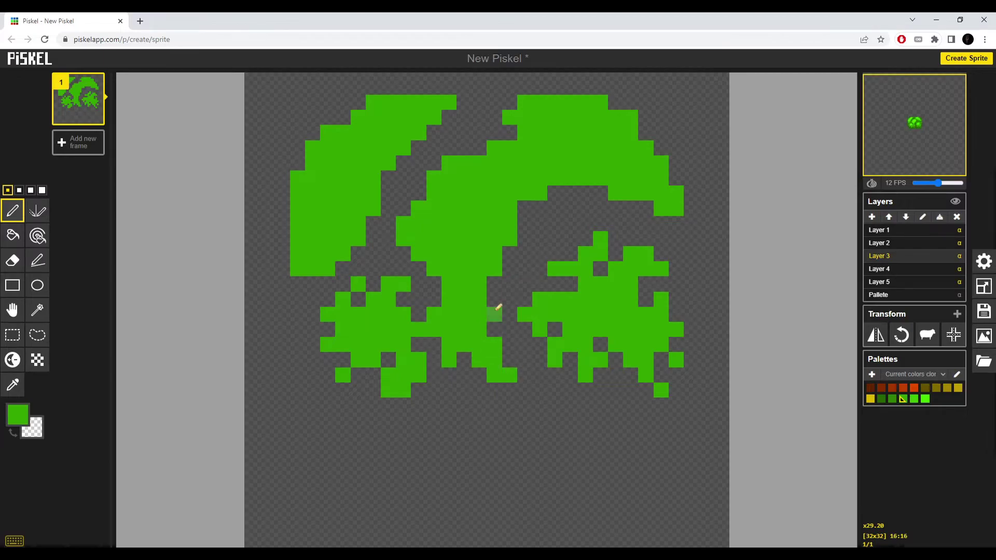
Step: Shape a jagged leaf and a notch on the right edge of Layer 3's central stem
left_click_drag(494, 300, 509, 284)
right_click(494, 268)
right_click(480, 268)
right_click(479, 284)
left_click(495, 269)
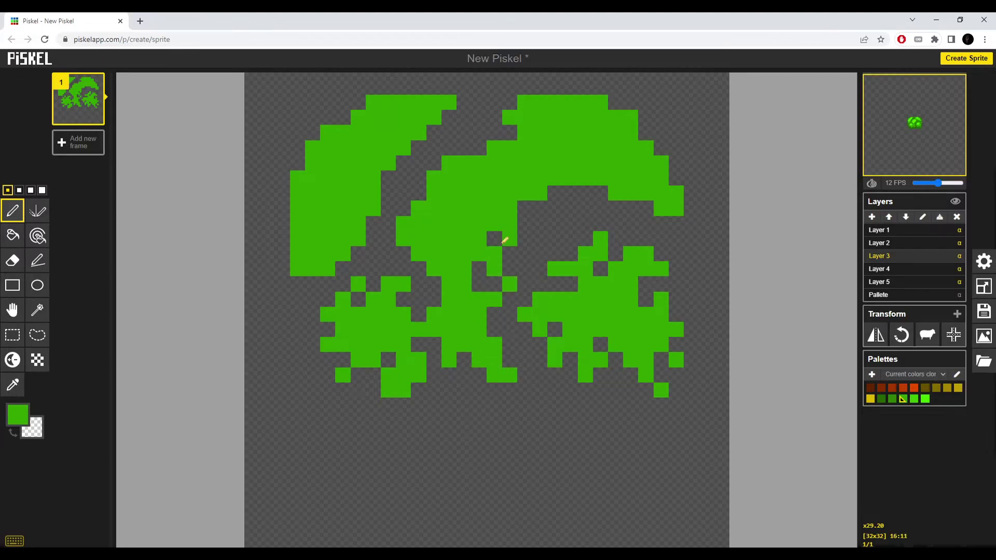
Step: Fray the underside of Layer 3's upper-right branch with notches and hanging leaf tips
right_click(570, 163)
left_click(570, 193)
right_click(556, 178)
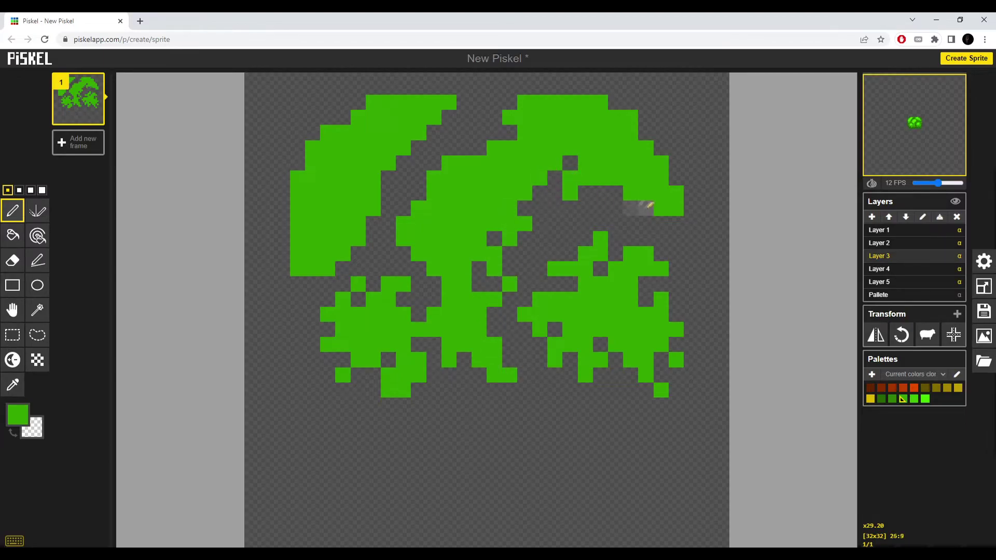
right_click(646, 193)
left_click_drag(616, 193, 615, 208)
Step: Break up the top and outer edge of Layer 3's upper-right branch with notches and raised leaf tips
left_click(661, 148)
right_click(646, 148)
right_click(630, 133)
right_click(570, 133)
right_click(601, 103)
left_click(585, 102)
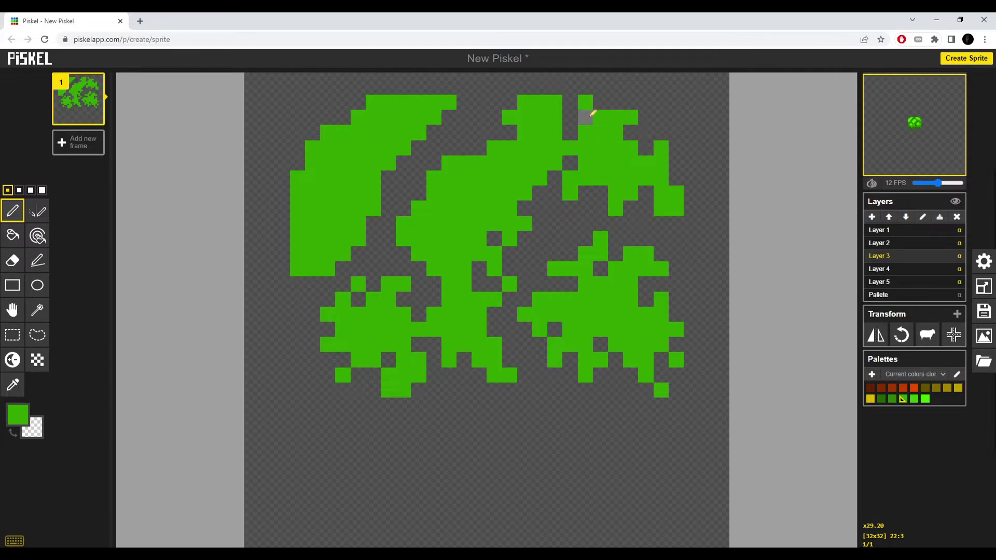
left_click(600, 102)
right_click(555, 103)
left_click(569, 118)
Step: Roughen the upper-left edge of Layer 3's central branch with leaf tips, and cut small holes into the foliage
left_click(494, 133)
left_click(464, 148)
right_click(448, 163)
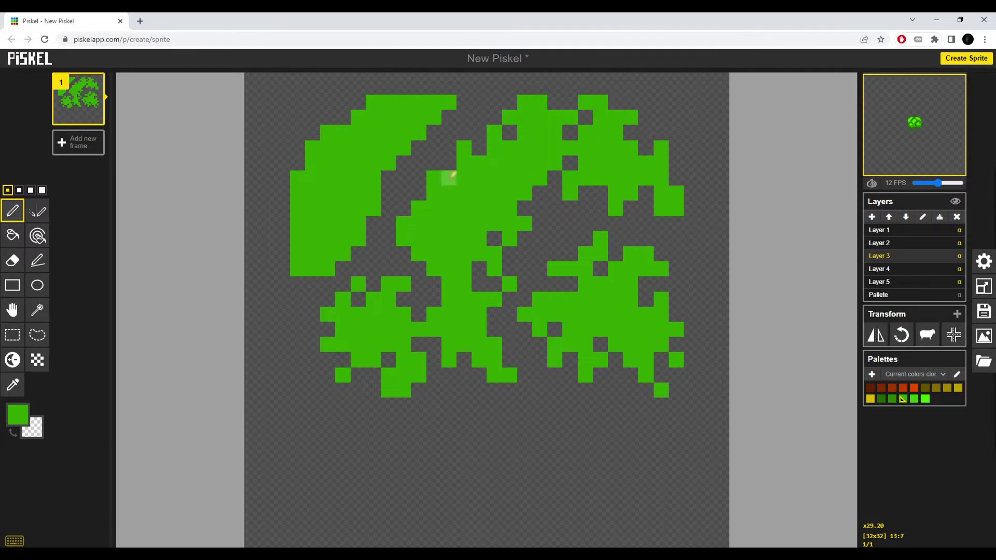
right_click(448, 178)
right_click(404, 223)
right_click(419, 224)
right_click(434, 223)
right_click(434, 238)
left_click(434, 223)
right_click(478, 177)
right_click(615, 148)
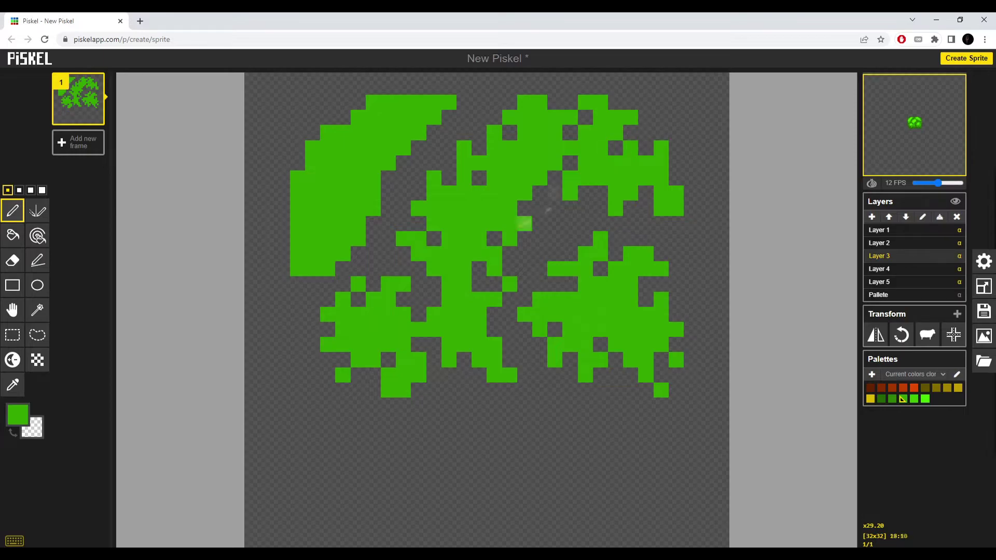
Step: Add leaf tips and a small hole along the top edge of Layer 3's upper-left clump
right_click(419, 103)
left_click(388, 87)
right_click(388, 118)
left_click_drag(343, 118, 330, 115)
right_click(328, 117)
left_click(328, 102)
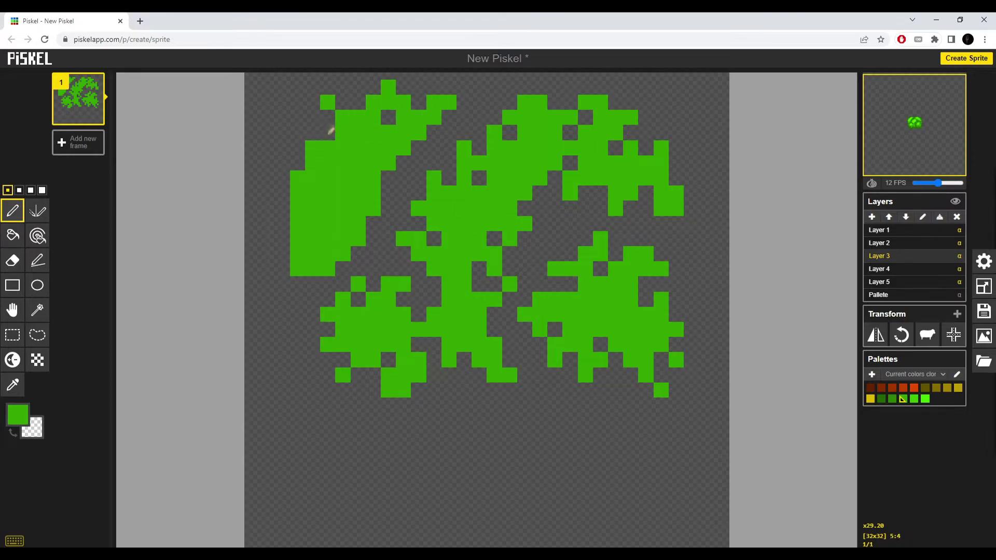
Step: Cut notches into the left and bottom edges of Layer 3's upper-left clump to form leaf tips
right_click(328, 148)
right_click(312, 178)
right_click(312, 208)
right_click(313, 223)
right_click(298, 254)
left_click(297, 224)
right_click(328, 254)
right_click(327, 269)
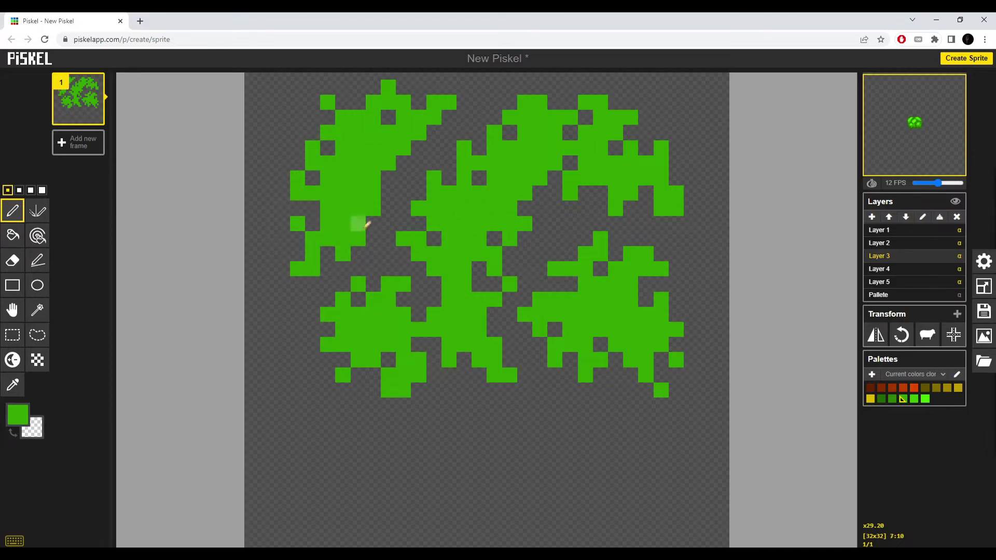
Step: Fray the inner right edge of Layer 3's upper-left clump into jagged leaf tips
right_click(372, 163)
right_click(373, 179)
left_click(387, 179)
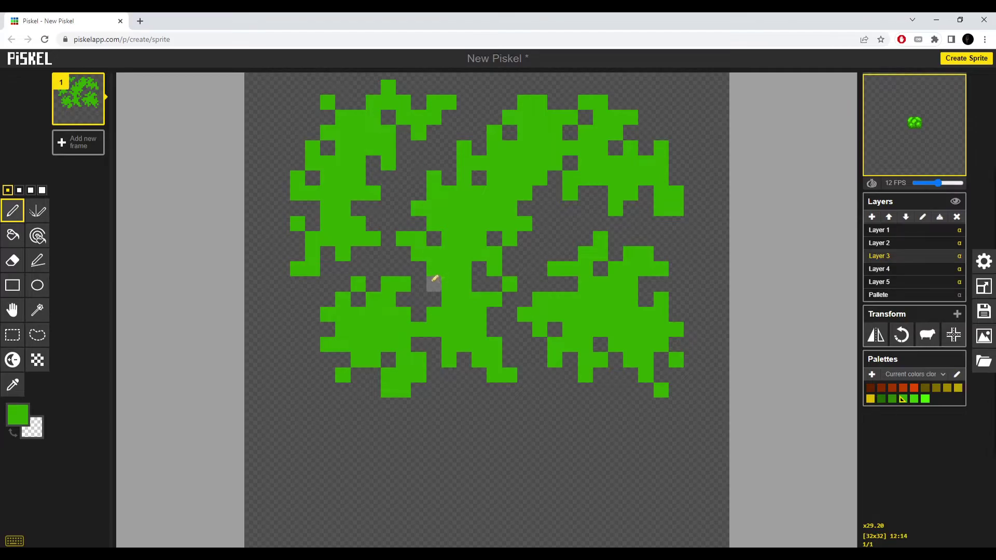
scroll(422, 378, "down", 1)
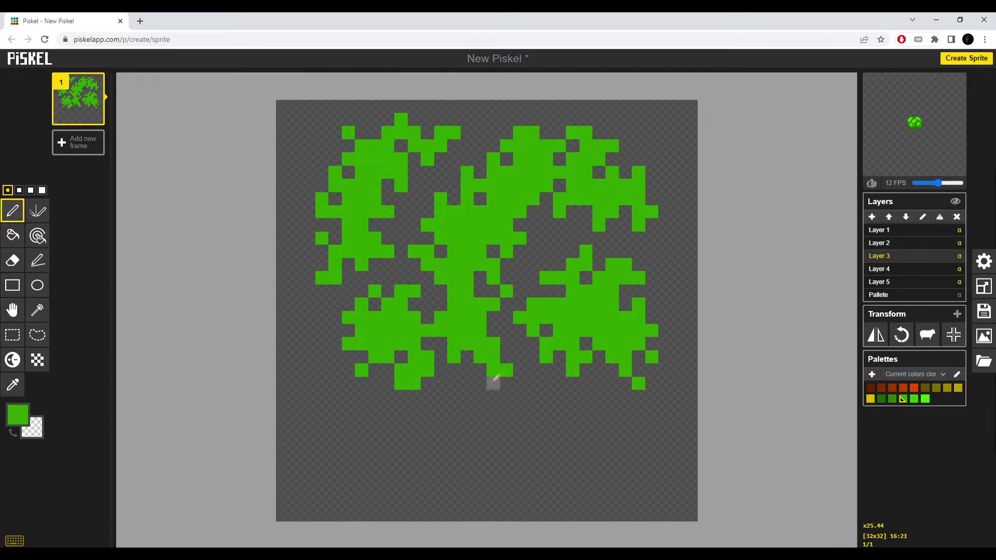
Step: On Layer 2, fray the right and lower edges of the central clump with the second-lightest green
left_click(886, 243)
middle_click(597, 290)
scroll(571, 290, "up", 2)
left_click_drag(462, 291, 479, 309)
left_click_drag(495, 257, 512, 274)
left_click_drag(529, 223, 547, 239)
left_click_drag(547, 206, 563, 223)
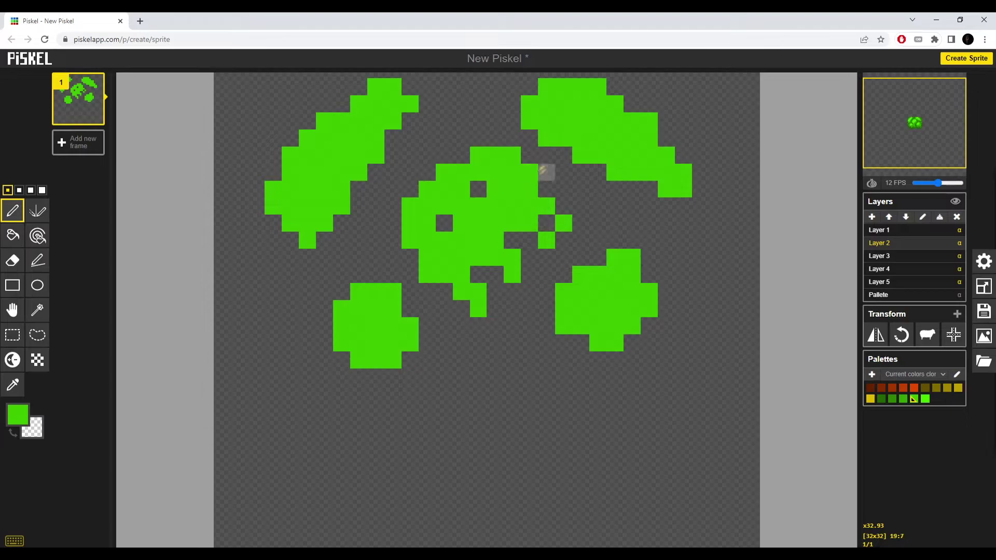
right_click(529, 173)
Step: Add leaf tips along the top and left of Layer 2's central clump, and reposition its small interior holes
left_click(496, 138)
left_click(445, 156)
left_click(394, 206)
left_click(394, 241)
left_click(445, 223)
right_click(445, 257)
right_click(512, 206)
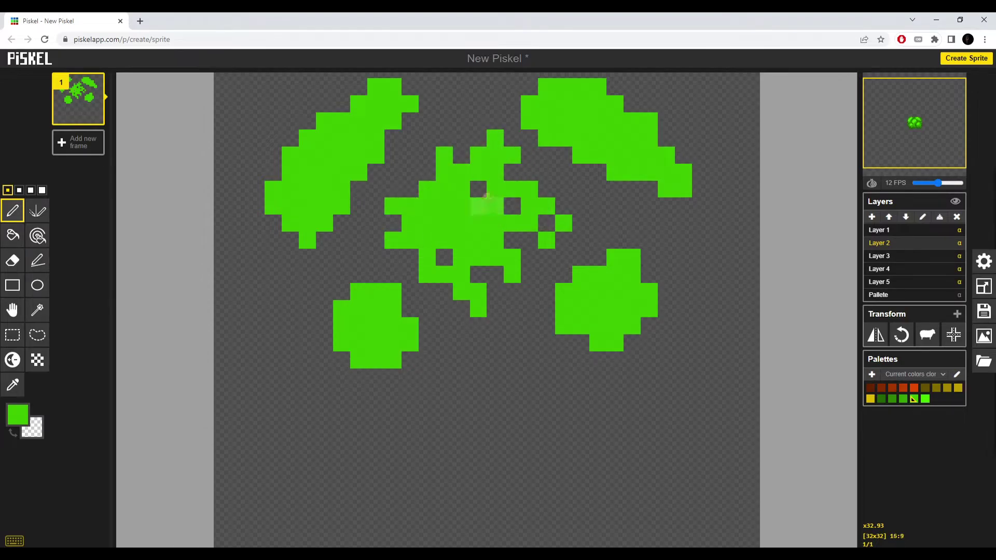
left_click(479, 189)
right_click(445, 189)
Step: Shape leaf tips on the upper left of Layer 2's lower-left clump and notch its right side
right_click(342, 326)
left_click(324, 309)
left_click(358, 274)
left_click(342, 274)
right_click(393, 309)
right_click(393, 326)
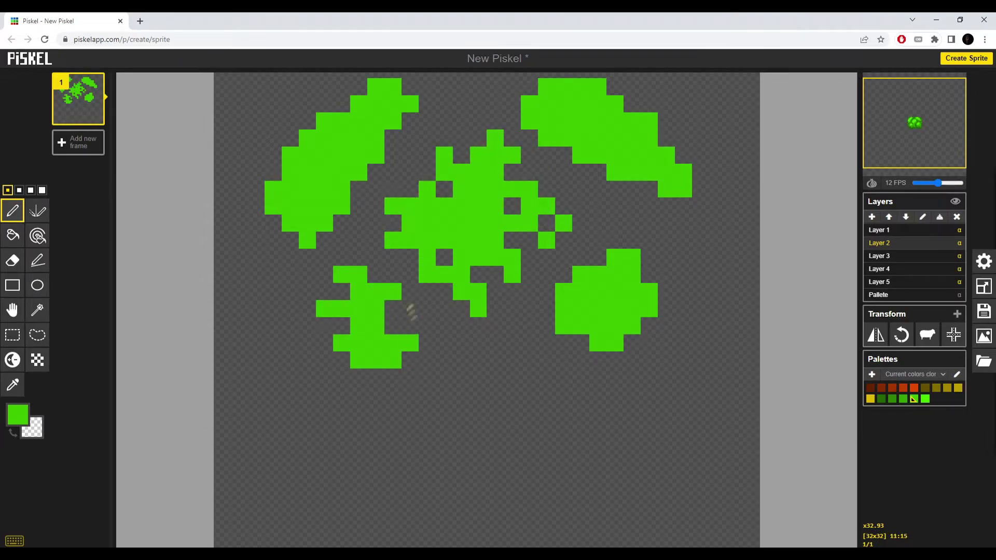
left_click(410, 326)
Step: Form leaf tips at the bottom and left of Layer 2's lower-left clump and cut a small hole inside
left_click(376, 377)
right_click(376, 342)
left_click(376, 360)
left_click(393, 325)
left_click(341, 325)
left_click(324, 360)
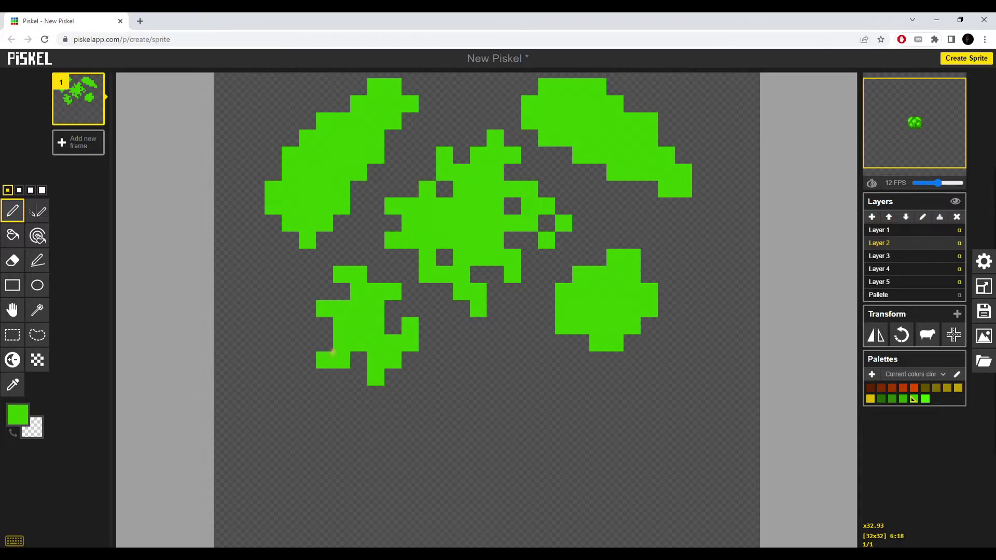
left_click(324, 343)
right_click(359, 361)
right_click(359, 309)
Step: Add holes and a left leaf tip to Layer 2's lower-right clump, and extend its top and right edges
right_click(597, 326)
left_click(546, 326)
right_click(581, 309)
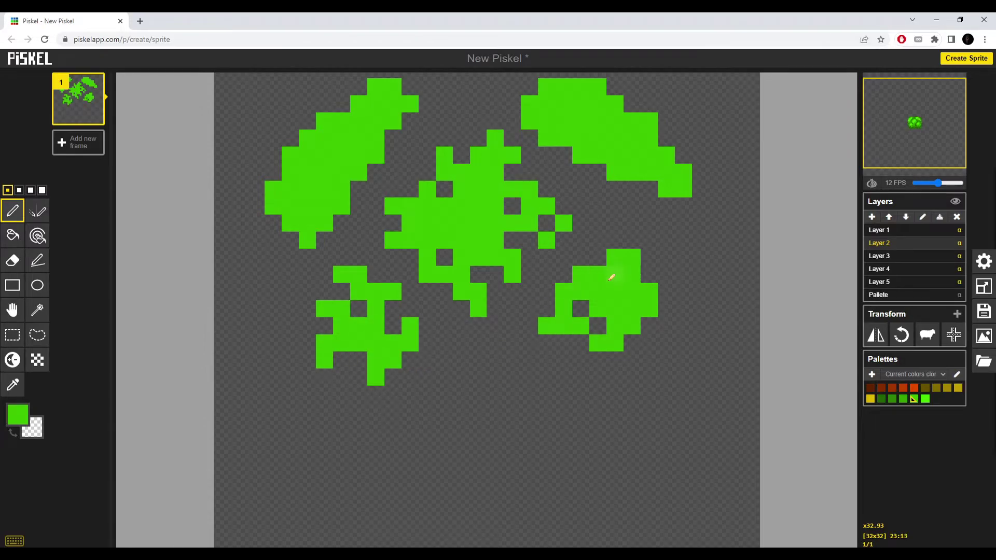
left_click(598, 258)
left_click_drag(632, 240, 666, 274)
left_click_drag(666, 309, 649, 343)
Step: Cut gaps into the right side of Layer 2's lower-right clump and separate the leaf tips along its top
right_click(632, 308)
right_click(650, 292)
right_click(649, 308)
right_click(632, 275)
left_click(666, 257)
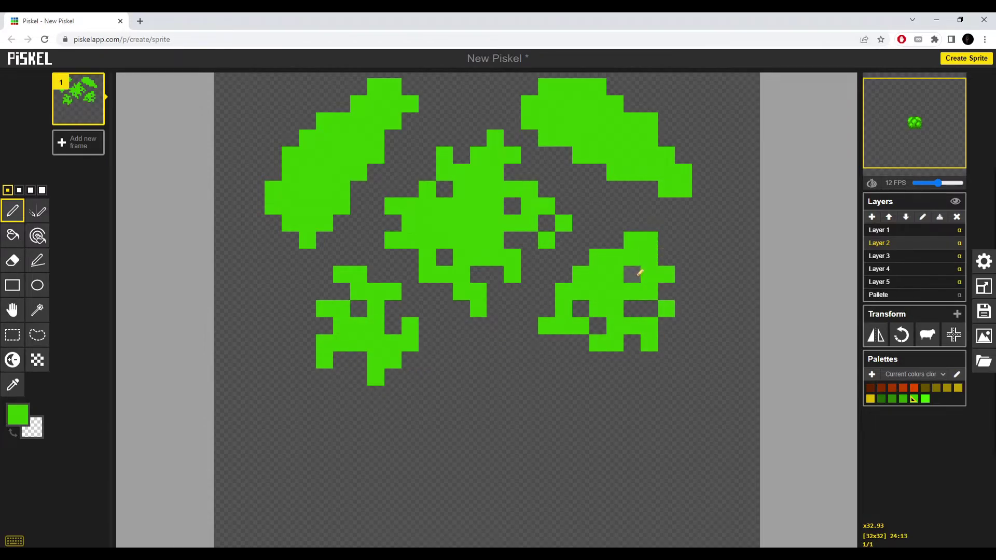
right_click(649, 257)
right_click(598, 257)
left_click(598, 241)
scroll(494, 248, "up", 1)
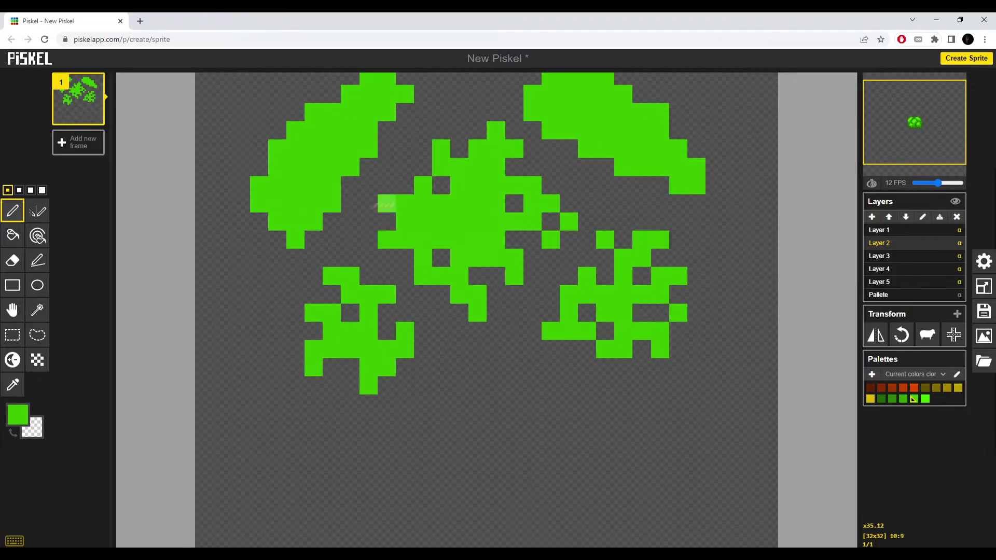
Step: Form leaf tips along the bottom of Layer 2's upper-left clump and cut notches between them
scroll(379, 206, "up", 4)
right_click(246, 320)
left_click_drag(198, 322, 196, 340)
right_click(199, 320)
right_click(198, 297)
left_click(222, 343)
right_click(246, 343)
left_click_drag(293, 344, 317, 344)
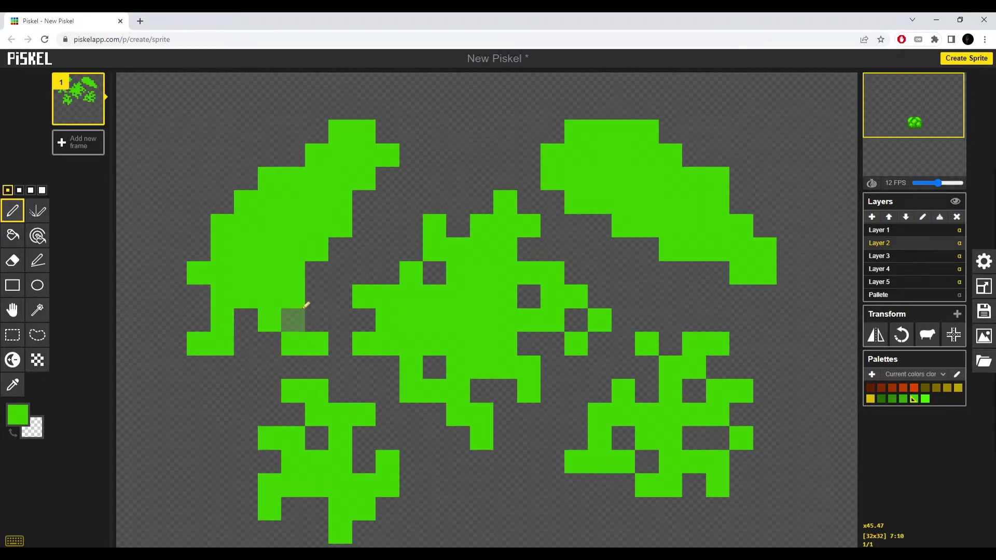
Step: Cut holes into Layer 2's upper-left clump, extend its right edge, and separate a leaf tip on its upper left
left_click(293, 320)
left_click(316, 273)
right_click(293, 273)
right_click(222, 273)
right_click(246, 225)
left_click(246, 179)
left_click(223, 179)
right_click(246, 203)
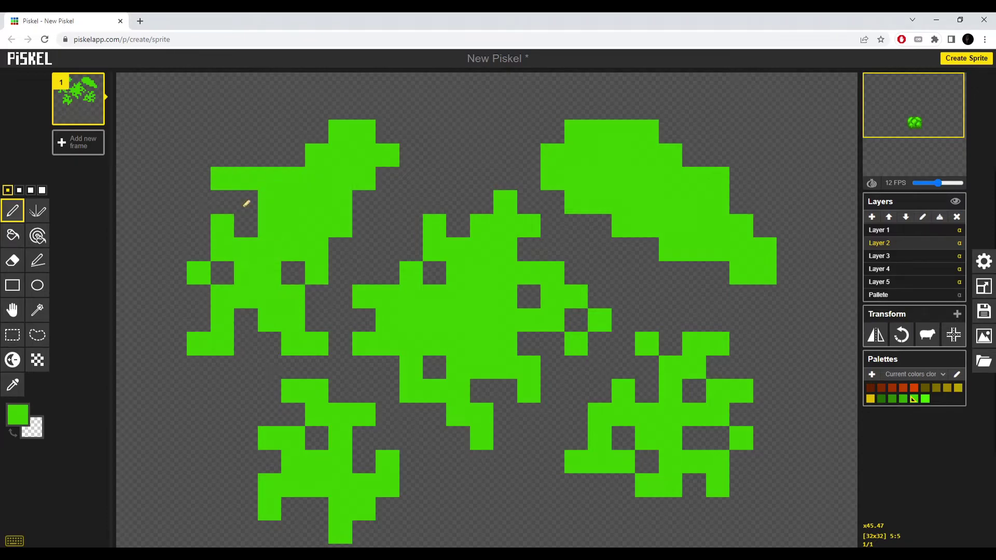
Step: Raise a leaf tip at the top of Layer 2's upper-left clump, extend its right edge, and open gaps inside
left_click_drag(293, 131, 293, 155)
right_click(340, 132)
right_click(317, 156)
left_click(364, 226)
right_click(317, 344)
right_click(317, 202)
right_click(316, 226)
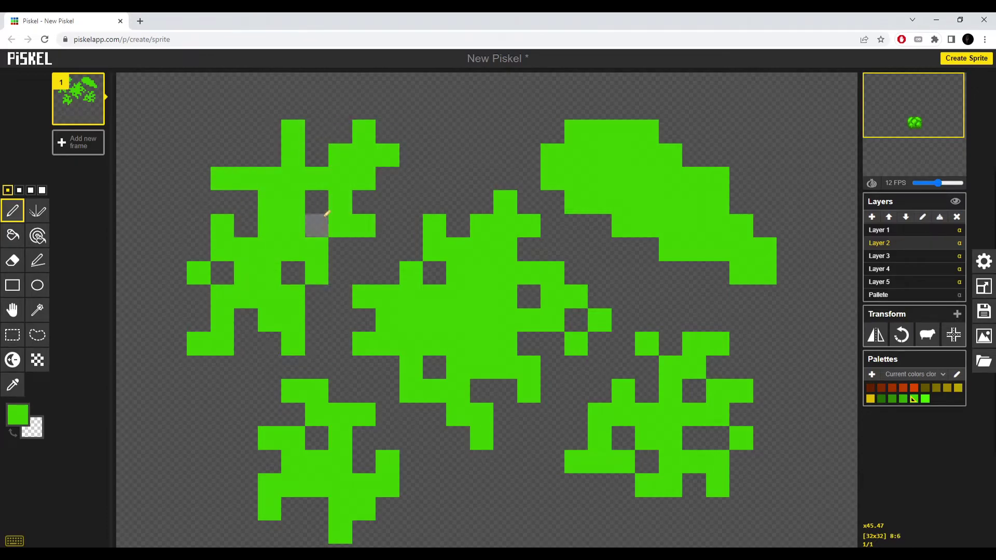
Step: Partly refill the gap inside Layer 2's upper-left clump and reshape the leaf tips at its top corners and lower left
left_click(317, 202)
left_click(388, 131)
right_click(387, 156)
left_click(269, 132)
right_click(222, 179)
left_click(222, 155)
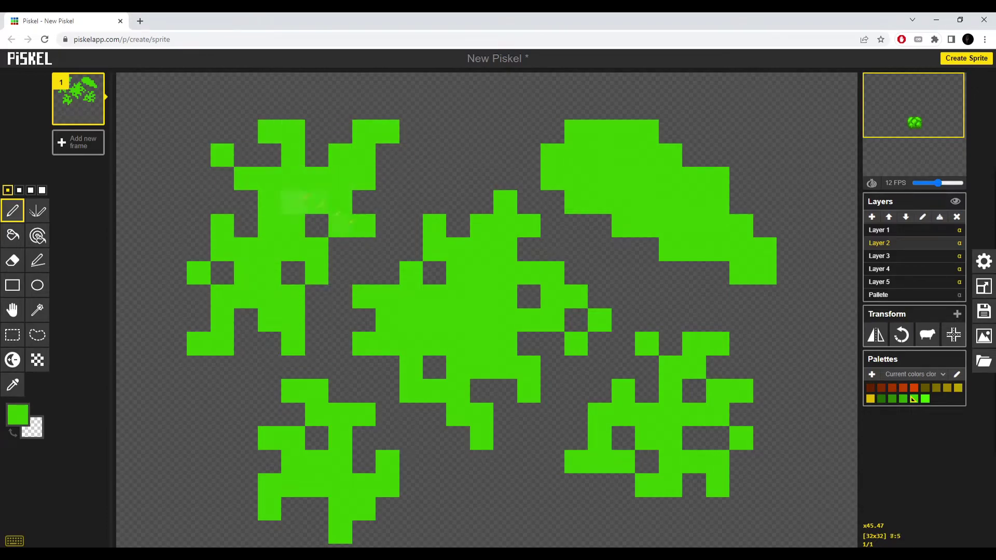
scroll(341, 320, "down", 1)
right_click(233, 325)
Step: Shape leaf tips along the top and right of Layer 2's upper-right clump and cut a small hole near its right side
right_click(718, 260)
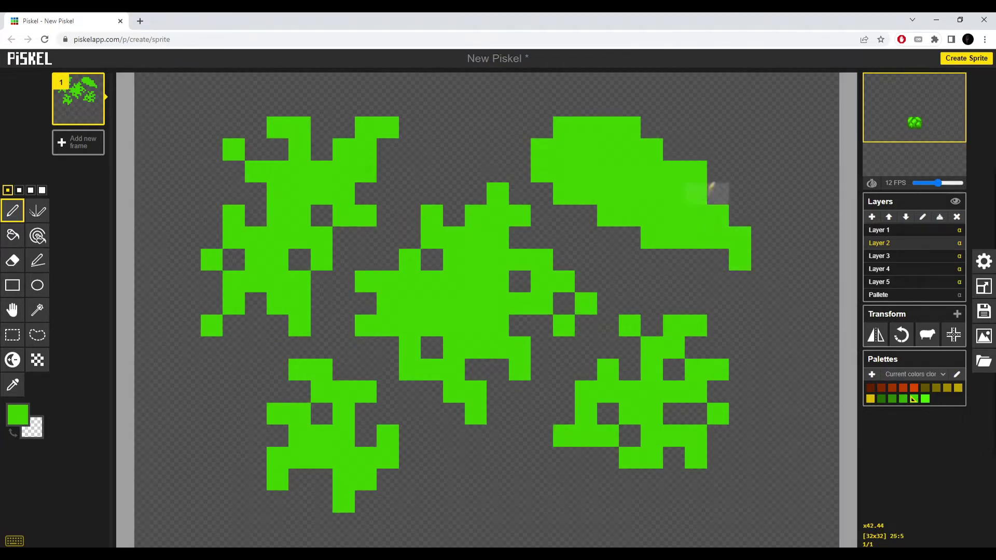
mouse_move(718, 172)
left_mouse_down()
mouse_move(716, 146)
mouse_move(687, 191)
mouse_move(647, 199)
mouse_move(672, 104)
left_mouse_up()
right_click(696, 216)
right_click(609, 128)
right_click(608, 150)
left_click(586, 106)
right_click(630, 127)
left_click(608, 128)
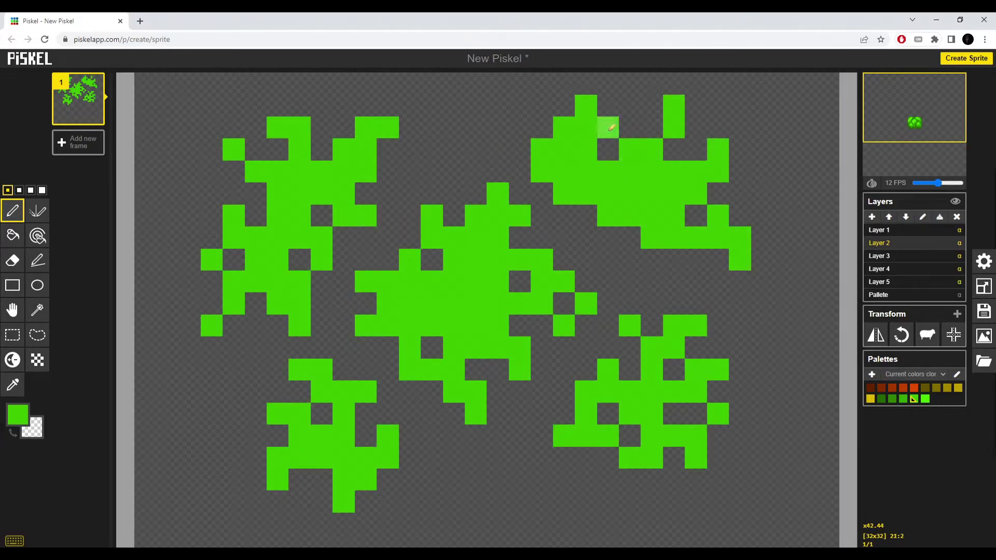
Step: Notch the left and lower edges of Layer 2's upper-right clump, add top-left and bottom leaf tips, and adjust the inner gaps
right_click(564, 172)
right_click(563, 194)
left_click(542, 106)
right_click(608, 216)
right_click(630, 193)
left_click(652, 260)
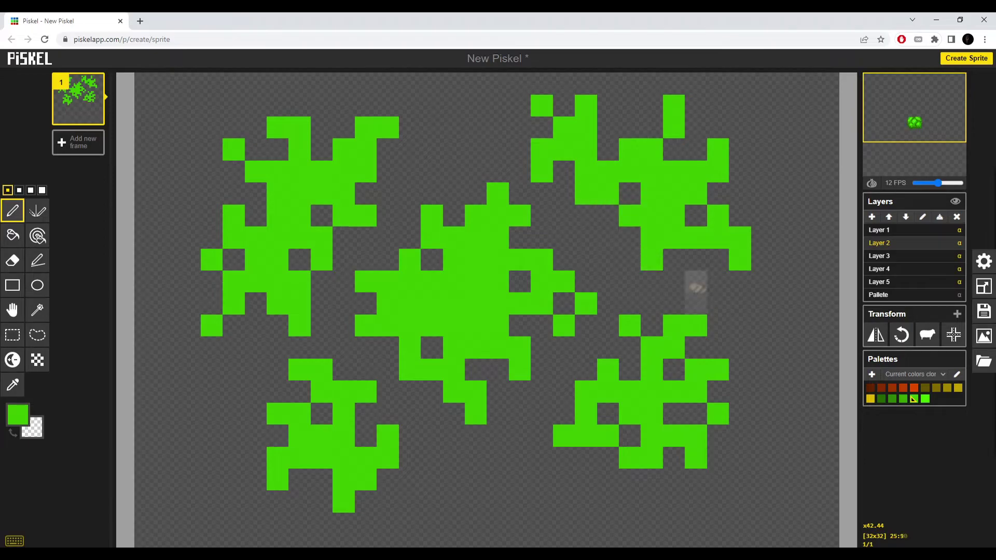
left_click(629, 260)
right_click(608, 194)
left_click(630, 193)
right_click(651, 194)
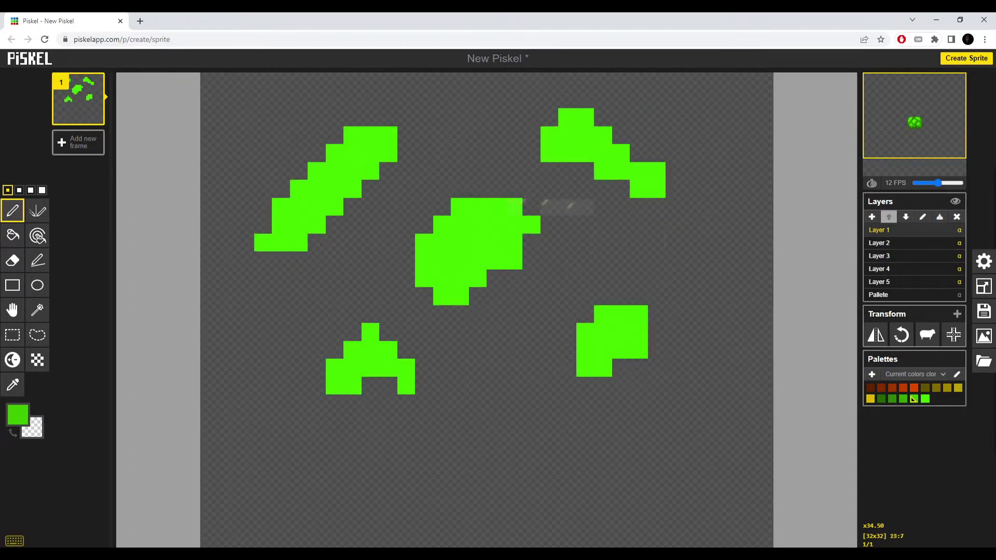
Step: Add diagonal leaf tips in the brightest green below and at the lower right of Layer 1's centre clump
scroll(548, 208, "up", 2)
left_click(500, 327)
left_click(474, 353)
left_click_drag(579, 274, 553, 301)
right_click(553, 301)
right_click(579, 274)
left_click(526, 274)
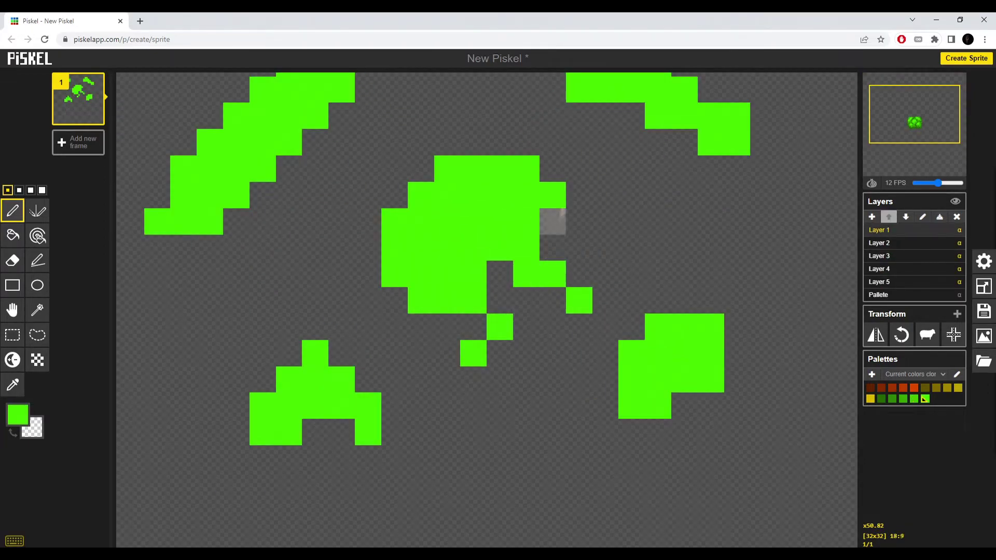
Step: Extend leaf tips from the right, top and left edges of Layer 1's centre clump
left_click(579, 222)
left_click(526, 142)
right_click(527, 169)
left_click(473, 116)
left_click(447, 142)
left_click_drag(394, 169, 368, 248)
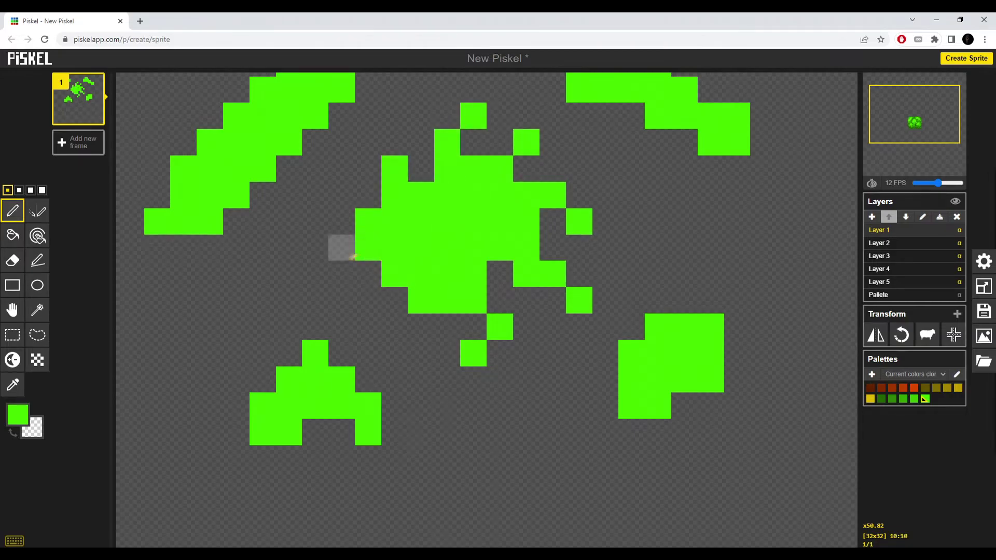
left_click(341, 248)
Step: Add a diagonal leaf tip at the lower left of Layer 1's centre clump and cut small gaps into the clump
left_click(394, 301)
left_click(368, 327)
right_click(421, 301)
right_click(448, 248)
right_click(501, 195)
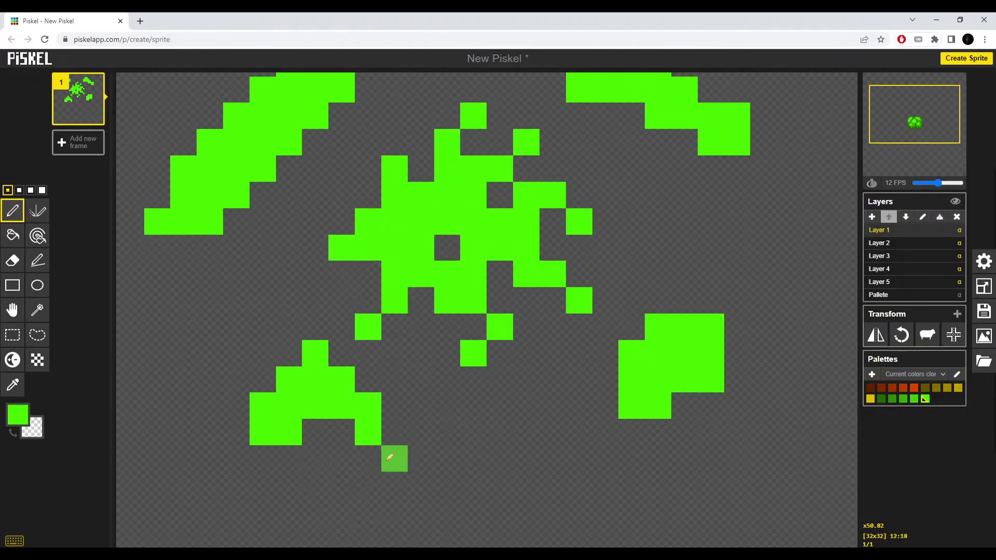
Step: Shape leaf tips around Layer 1's lower-left clump and cut a small hole inside it
left_click(389, 459)
left_click_drag(263, 353, 262, 327)
left_click_drag(236, 432, 210, 484)
right_click(210, 458)
left_click(236, 459)
right_click(209, 485)
right_click(289, 406)
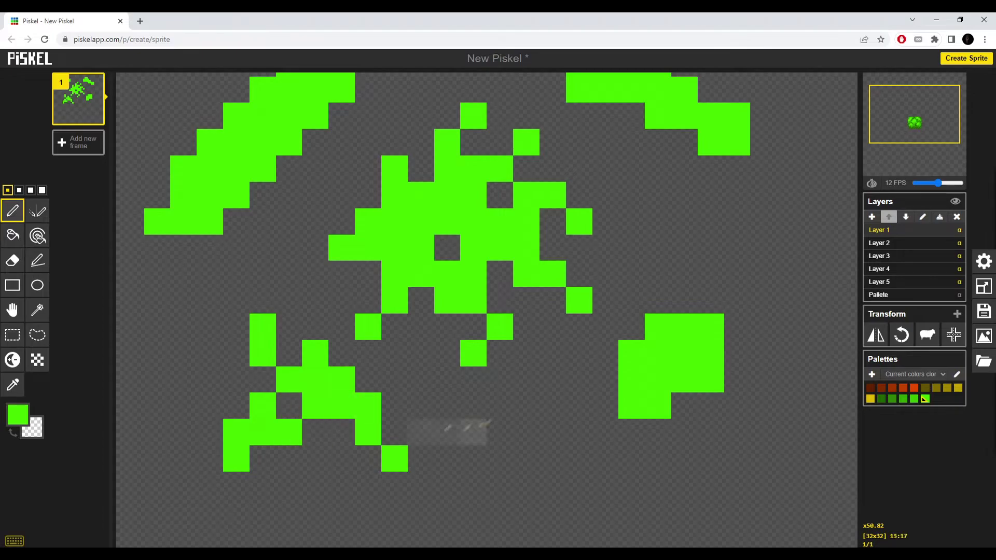
left_click(394, 379)
Step: Add leaf tips at the bottom and left of Layer 1's lower-right clump
left_click_drag(684, 432, 658, 459)
right_click(658, 459)
left_click_drag(605, 406, 578, 407)
right_click(605, 406)
Step: Extend leaf tips at the top and right of Layer 1's lower-right clump and cut gaps into its lower half
left_click_drag(658, 301, 640, 295)
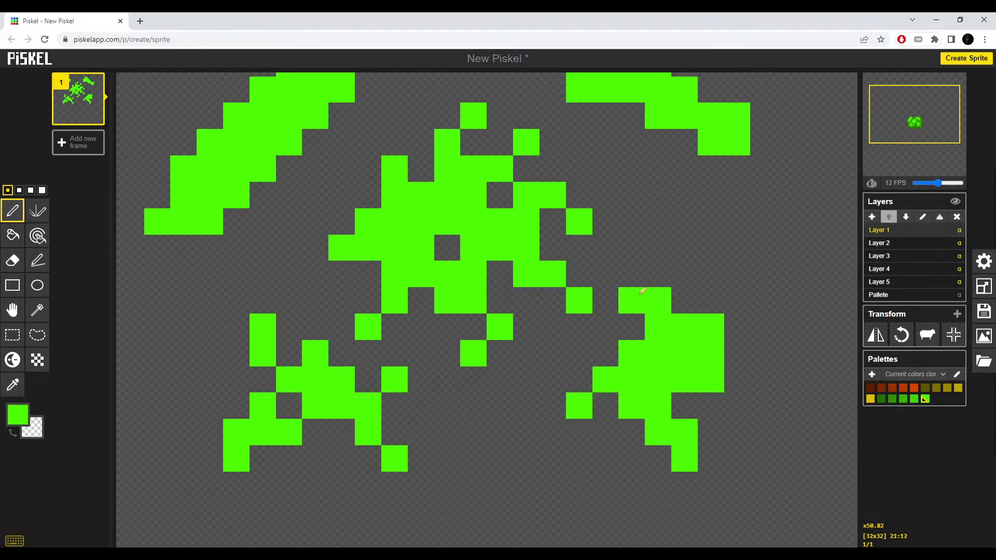
left_click_drag(711, 301, 737, 301)
mouse_move(737, 380)
left_mouse_down()
mouse_move(755, 382)
mouse_move(763, 406)
mouse_move(737, 354)
left_mouse_up()
right_click(711, 379)
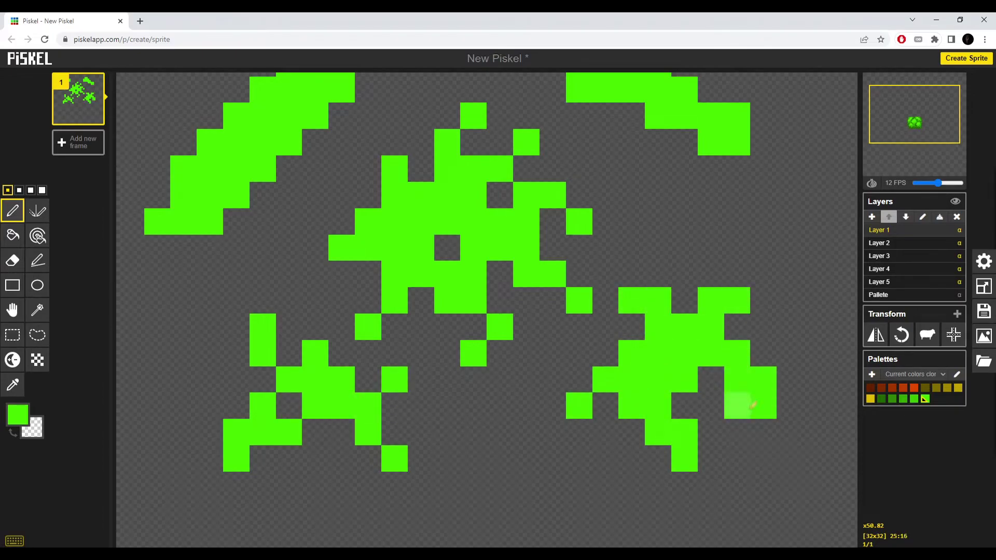
right_click(657, 380)
Step: Extend leaf tips from the bottom, right and top-right edges of Layer 1's upper-left clump
scroll(675, 358, "down", 8)
scroll(397, 124, "up", 11)
left_click_drag(291, 316, 291, 284)
mouse_move(353, 255)
left_mouse_down()
mouse_move(355, 240)
mouse_move(383, 254)
left_mouse_up()
left_click(414, 131)
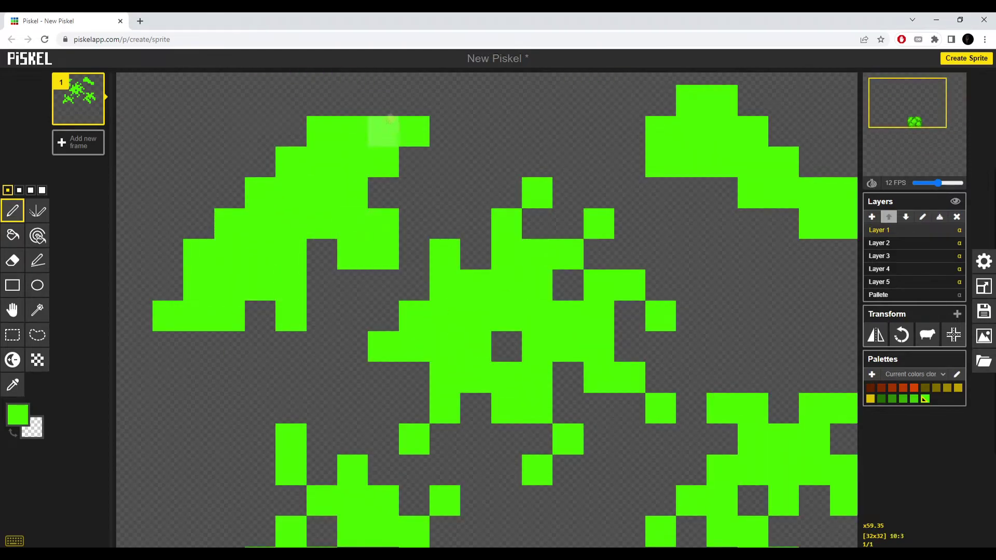
left_click(383, 101)
Step: Add leaf tips along the left side and bottom of Layer 1's upper-left clump
left_click_drag(261, 162, 236, 134)
left_click_drag(199, 223, 167, 193)
right_click(199, 193)
left_click(168, 224)
left_click(198, 347)
Step: Notch the top of Layer 1's upper-left clump and separate the leaf tip on its left side
scroll(296, 195, "down", 4)
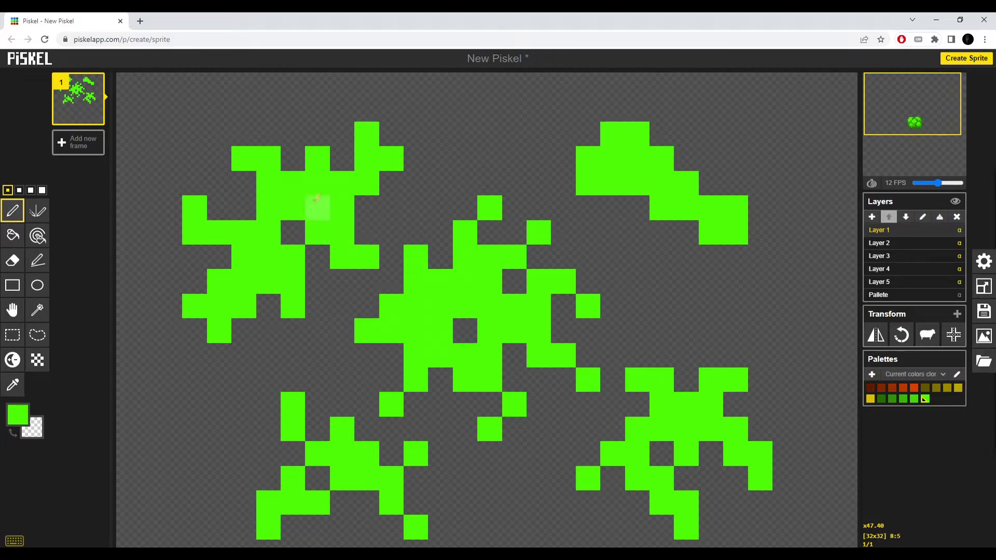
right_click(316, 184)
right_click(317, 158)
right_click(195, 232)
scroll(577, 145, "down", 5)
Step: Add leaf tips below, above and to the right of Layer 1's upper-right clump
scroll(584, 150, "up", 5)
left_click_drag(592, 236, 595, 258)
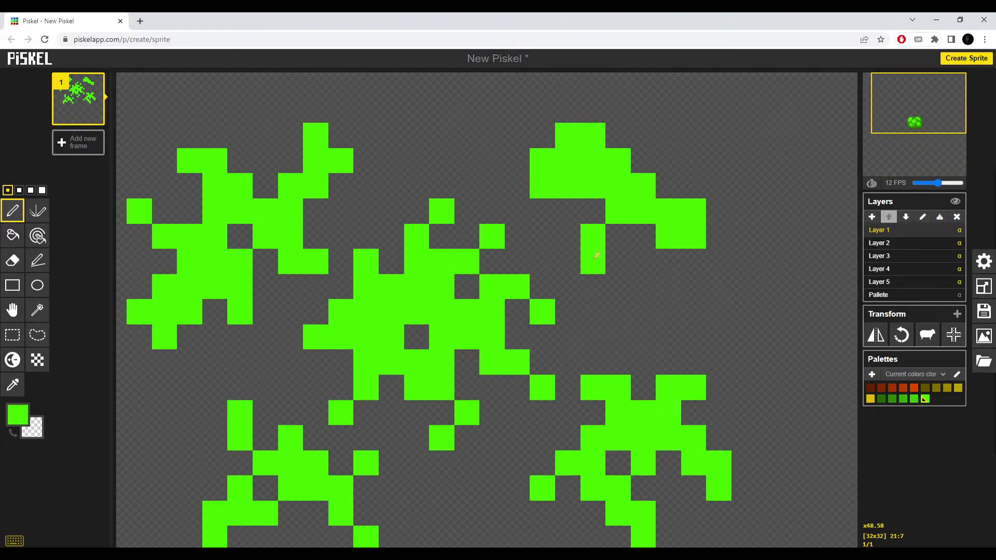
left_click(568, 211)
left_click(643, 161)
left_click(668, 135)
left_click(593, 111)
left_click(719, 185)
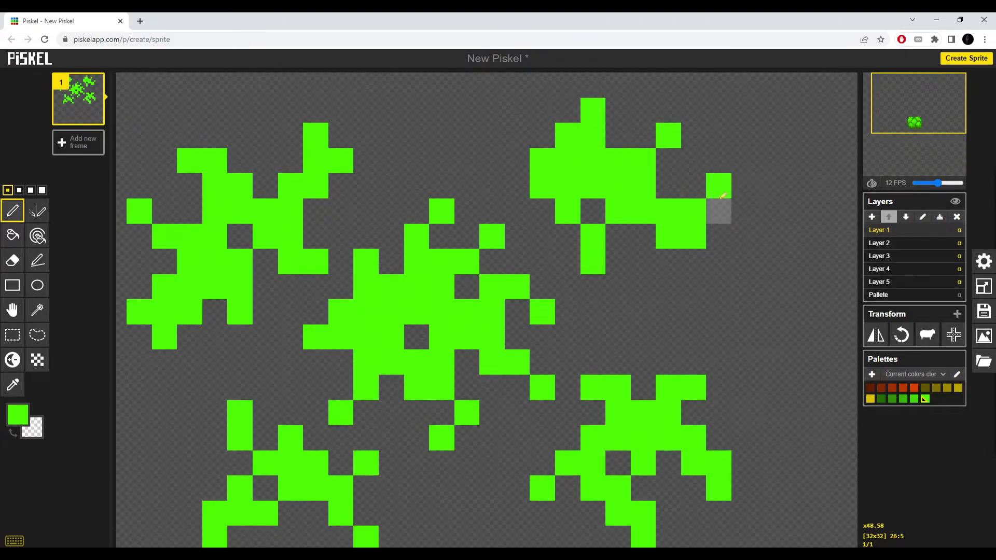
Step: Rework the right leaf tip of Layer 1's upper-right clump and add tips at its bottom and upper left
right_click(719, 192)
left_click(719, 208)
left_click(669, 188)
left_click(644, 262)
left_click_drag(518, 160, 492, 136)
Step: Erase single pixels from Layer 1's upper-right clump to break up its solid green area
scroll(553, 166, "down", 5)
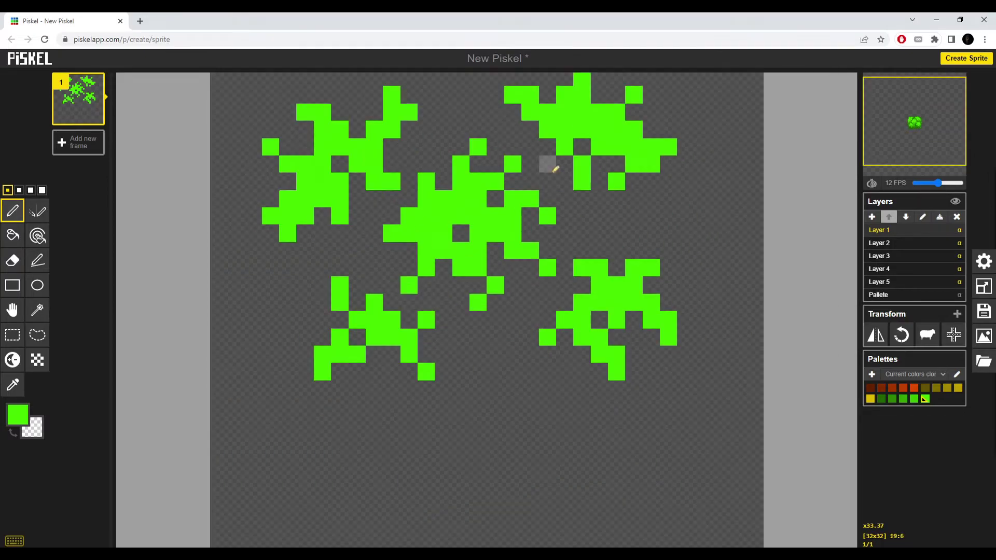
scroll(553, 172, "up", 4)
scroll(620, 130, "down", 5)
right_click(526, 111)
right_click(557, 126)
right_click(605, 142)
scroll(616, 166, "down", 1)
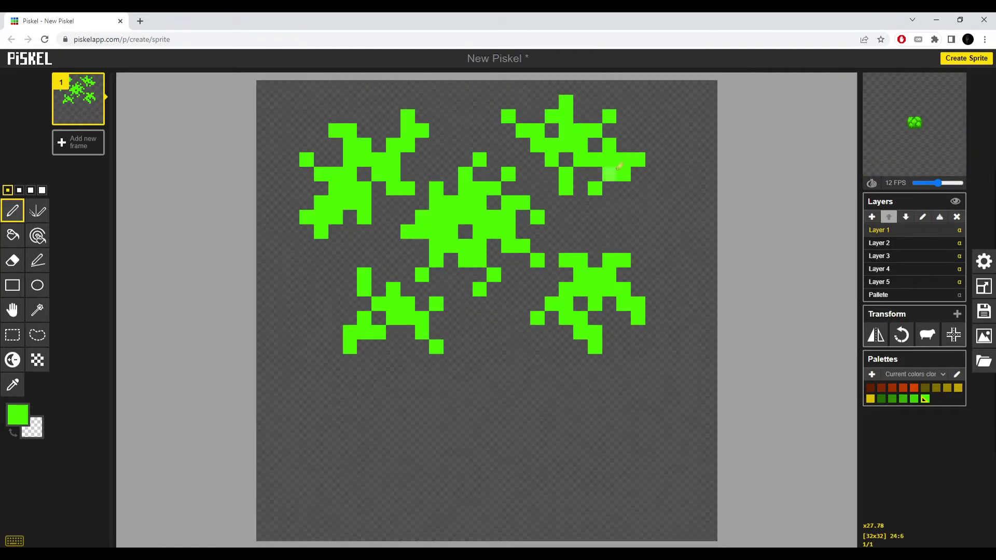
scroll(547, 338, "down", 1)
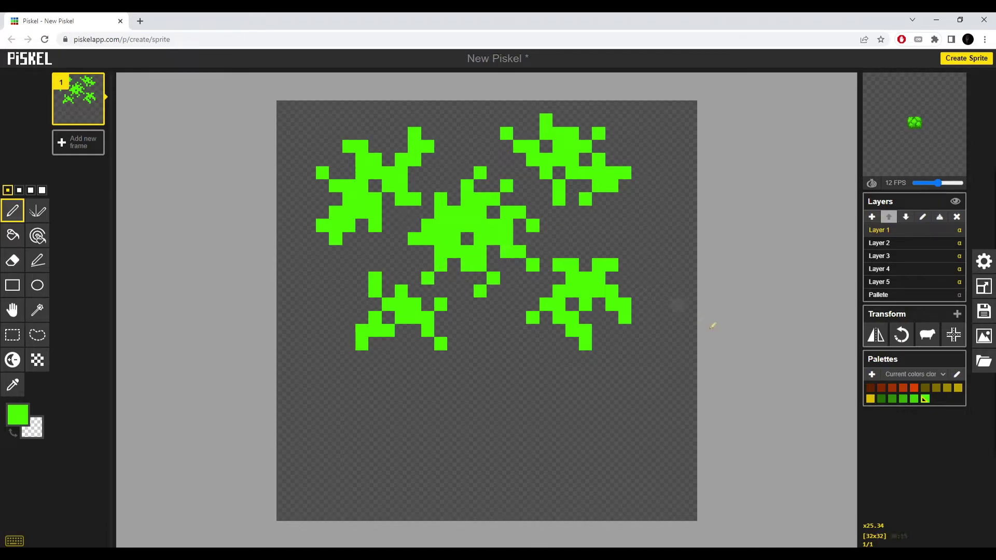
Step: Compare the leaf shapes on Layer 4 with those on Layer 1
left_click(898, 268)
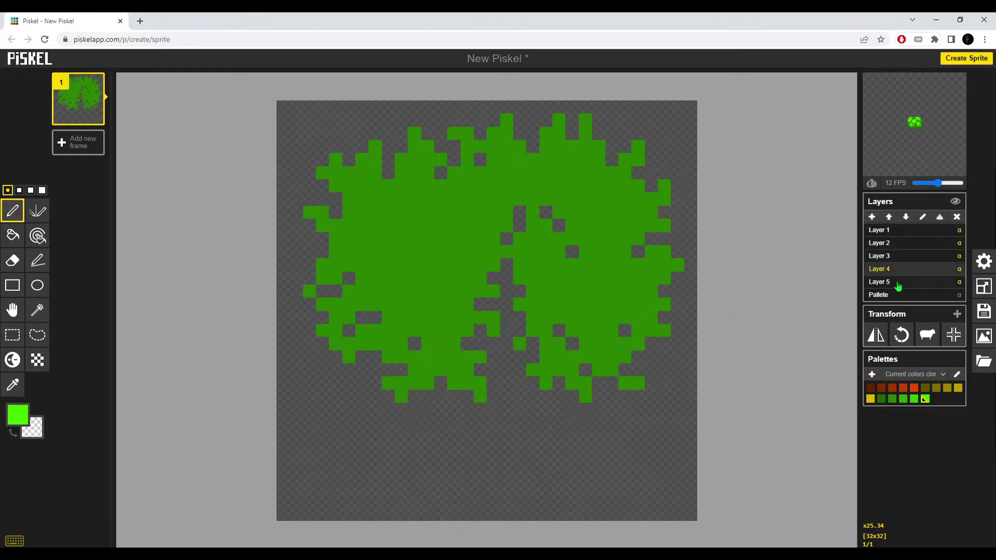
left_click(885, 232)
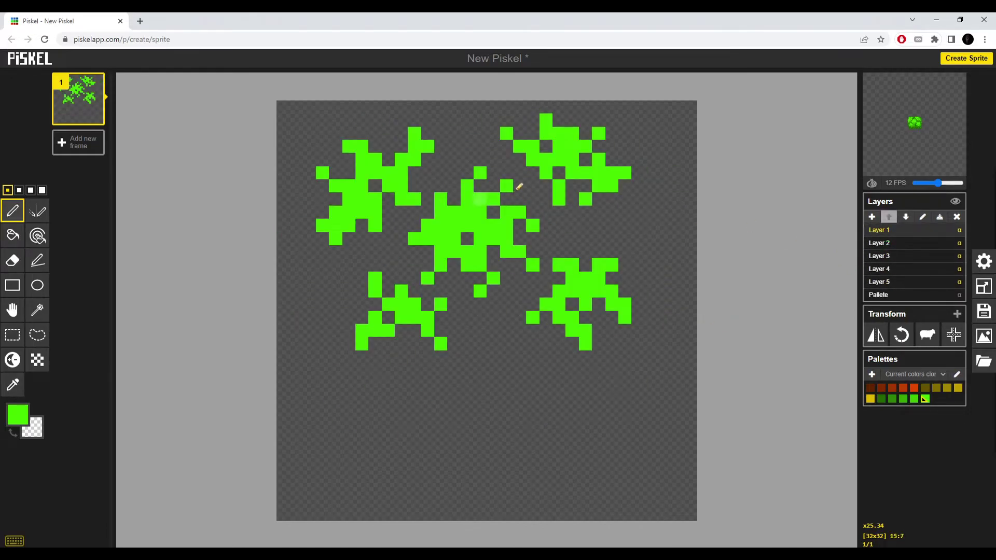
left_click(887, 244)
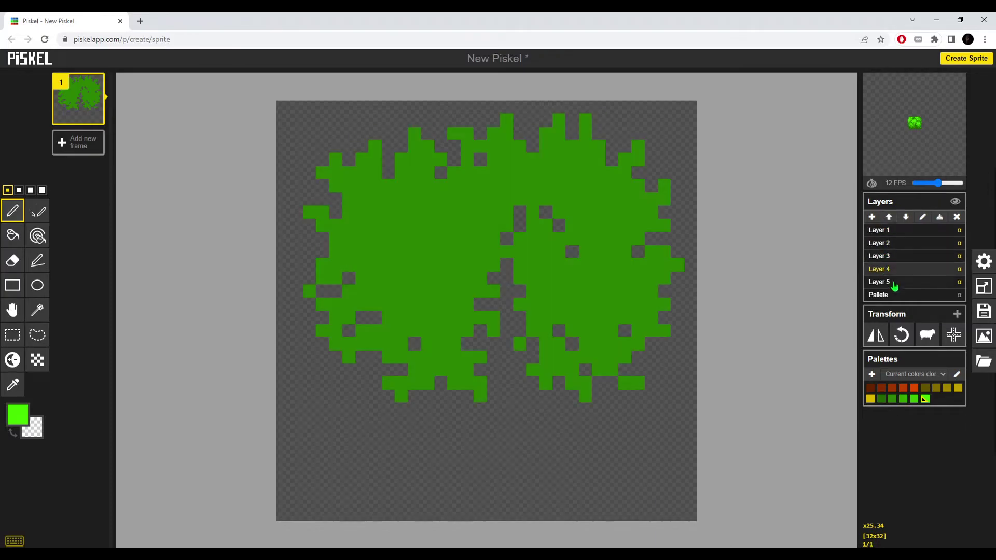
left_click(885, 268)
left_click(885, 232)
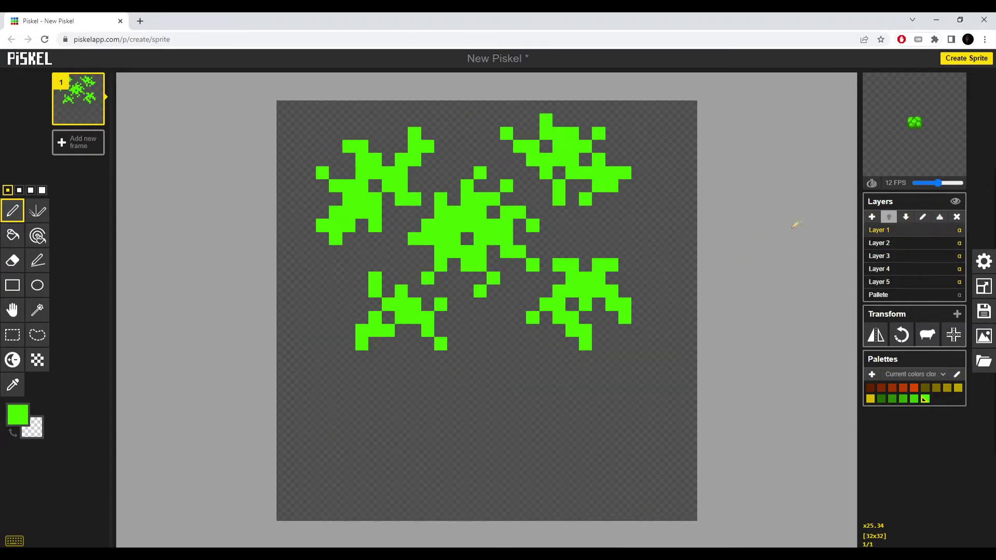
Step: Set the layer opacity to 1.00 so all foliage layers display together
left_click(984, 261)
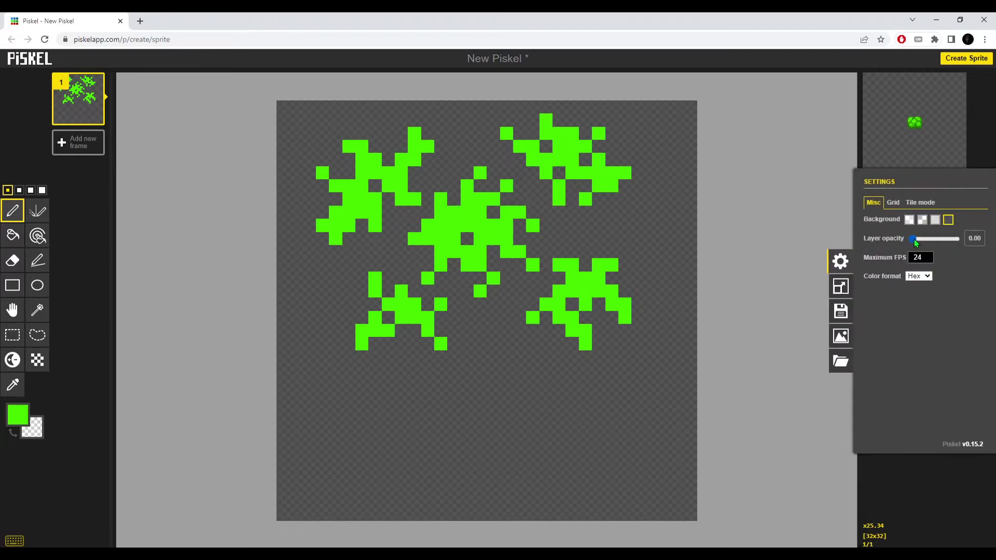
left_click_drag(914, 240, 980, 239)
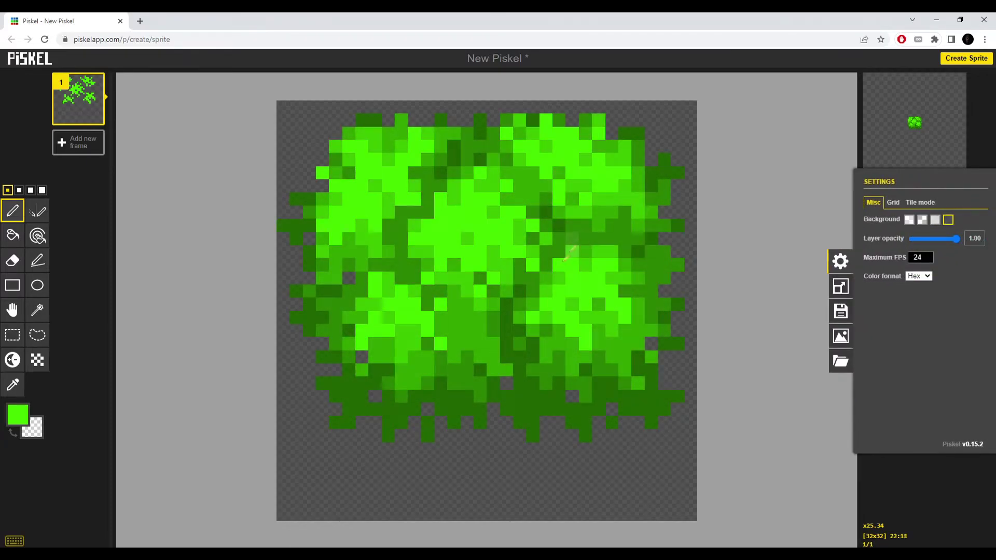
scroll(568, 254, "up", 1)
scroll(586, 375, "down", 2)
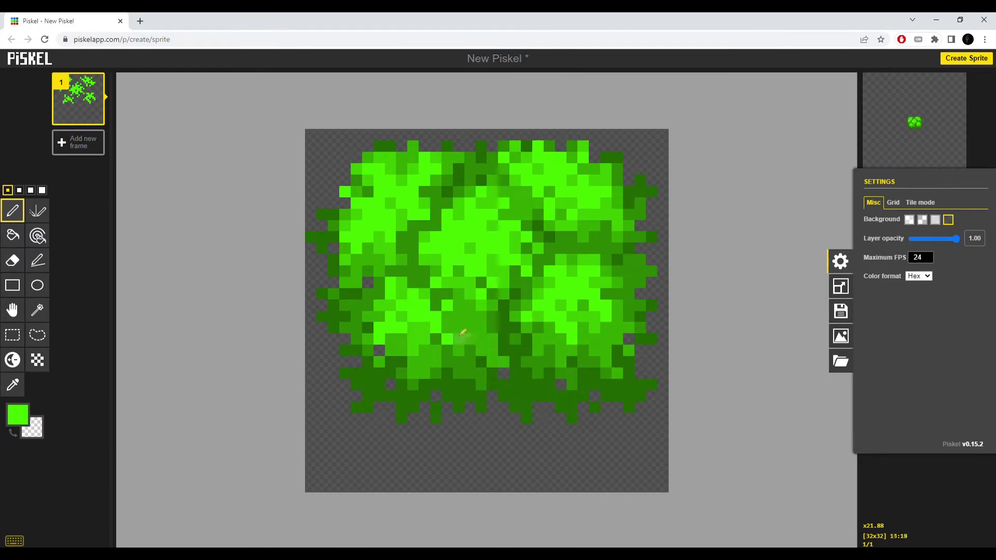
left_click(841, 261)
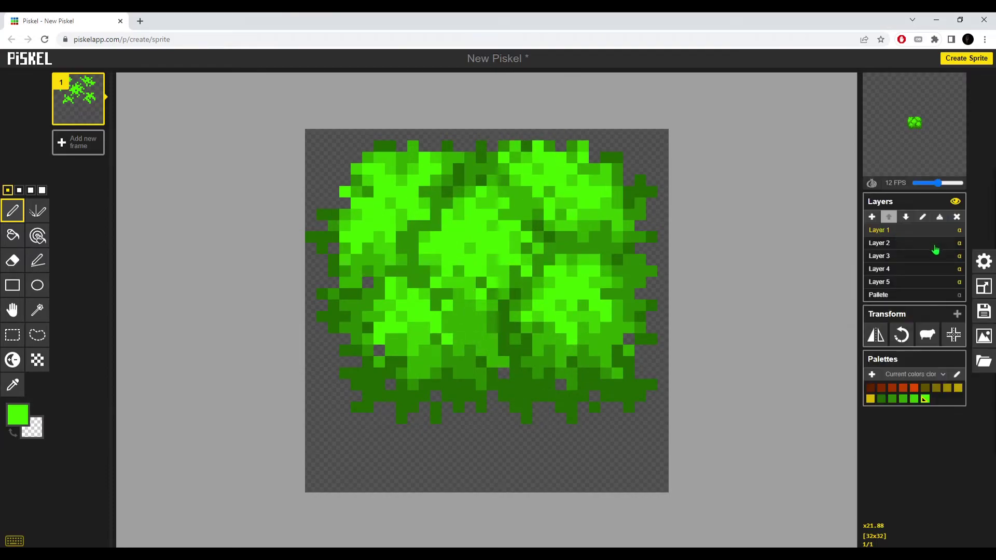
Step: Offset Layers 1, 2 and 3 slightly with the Move tool to vary how their green shades overlap
left_click(12, 310)
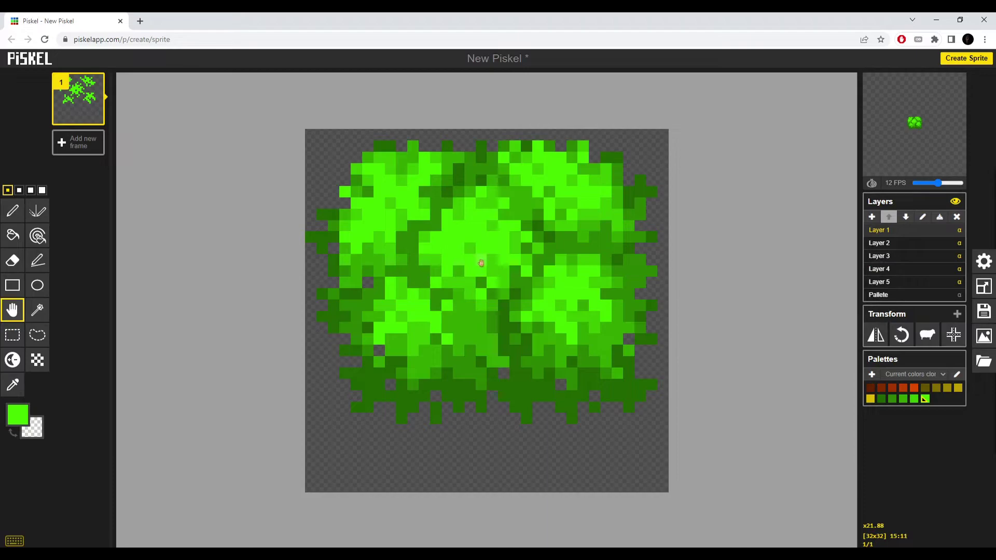
left_click_drag(507, 254, 506, 226)
left_click(880, 245)
left_click(875, 256)
left_click(880, 269)
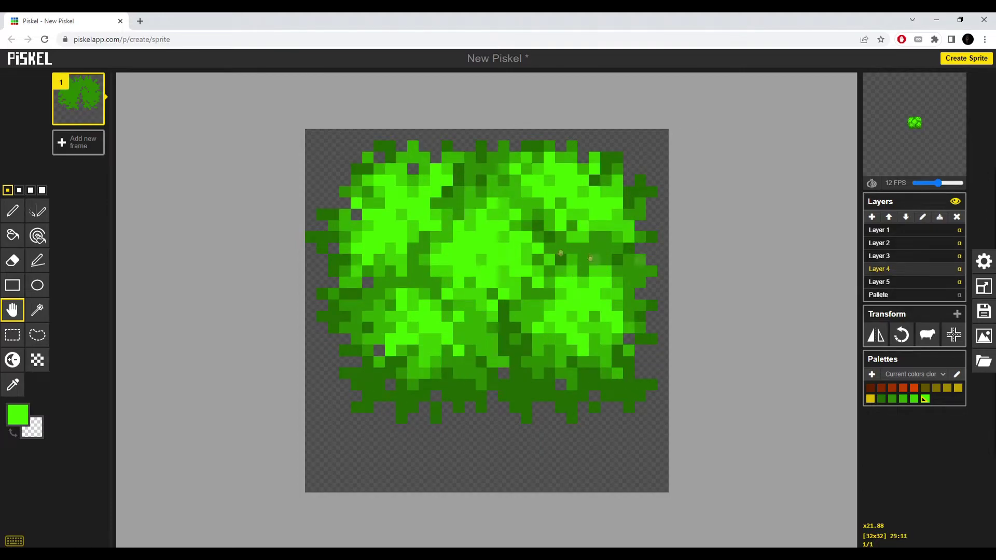
Step: Shift Layer 4 to the left and fine-tune the positions of Layers 3, 2 and 1 over the dark base
left_click_drag(561, 254, 464, 274)
left_click(903, 285)
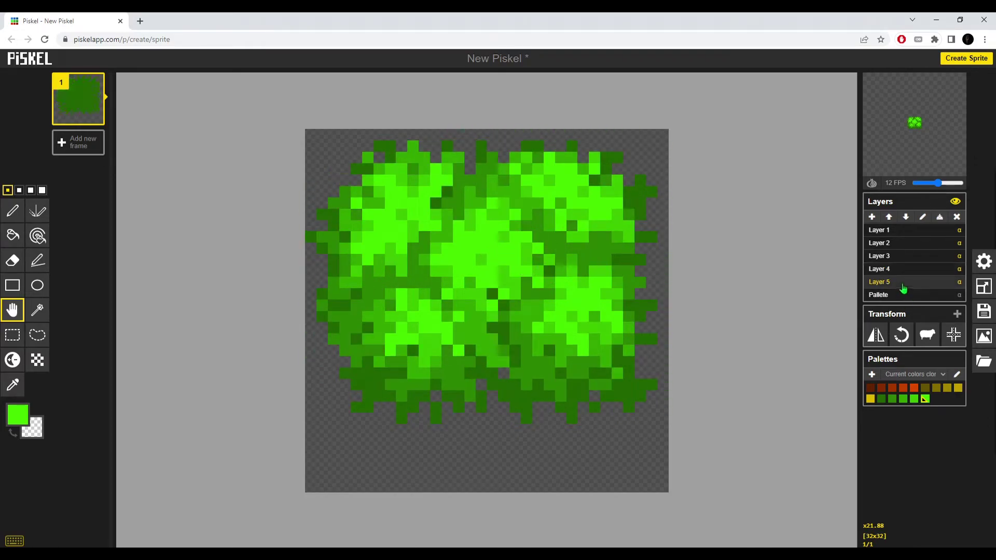
left_click(903, 256)
left_click(903, 243)
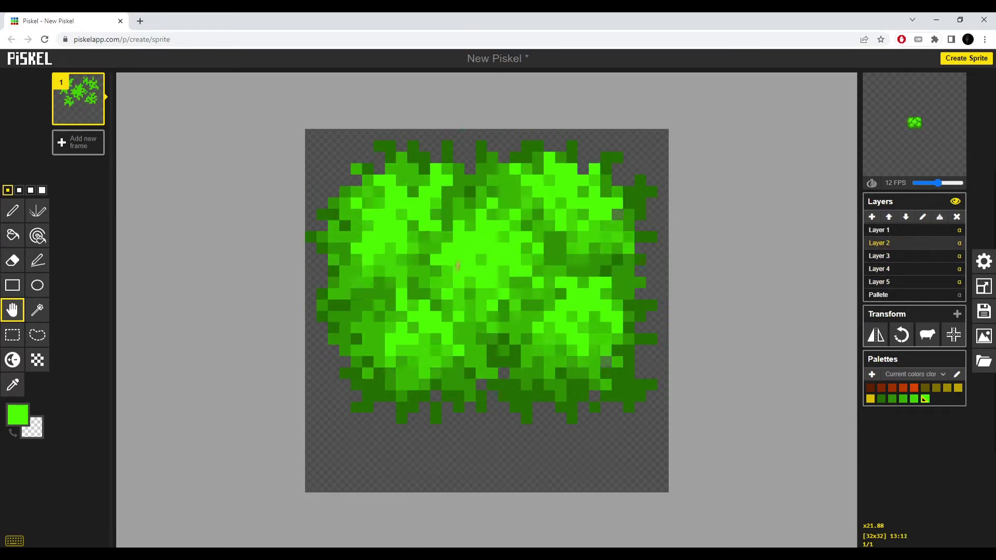
left_click(902, 230)
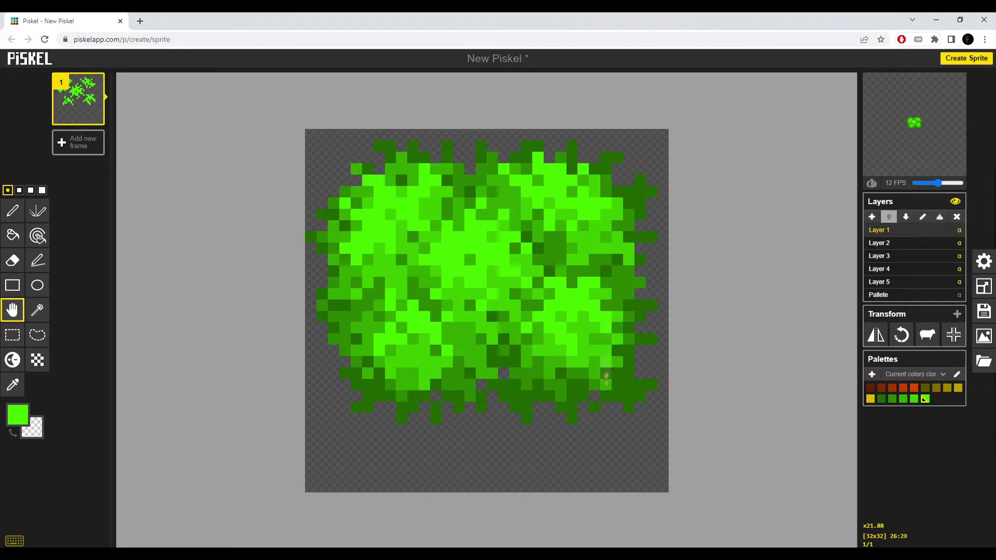
scroll(606, 379, "down", 7)
scroll(564, 281, "up", 8)
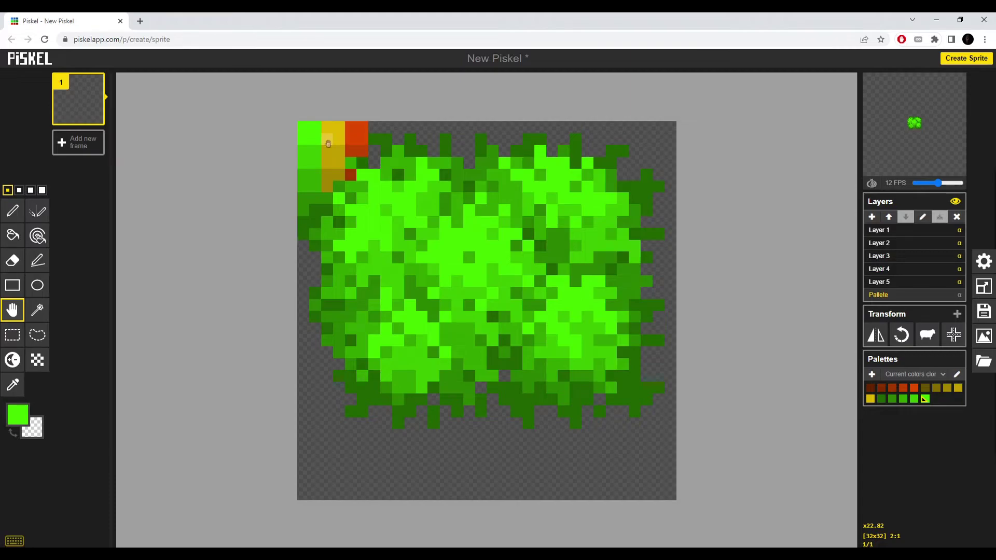
Step: Rotate the colour swatches on the Pallete layer and place them in the canvas's lower-left corner
left_click_drag(326, 150, 395, 402)
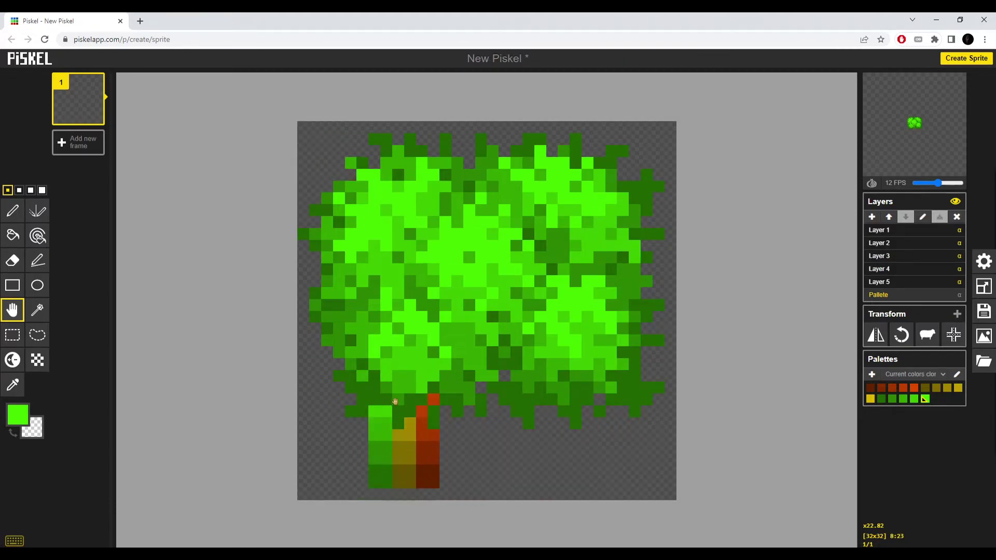
left_click(905, 342)
left_click_drag(587, 396, 338, 466)
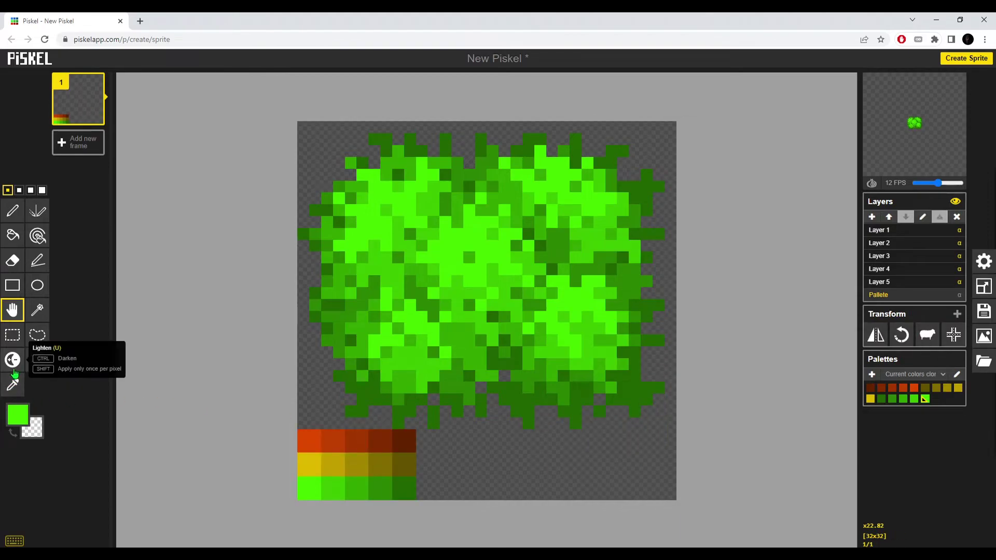
Step: Copy the Pallete layer's swatches and paste them in place onto the foliage layers, Layers 1 to 5
left_click(13, 335)
left_click_drag(433, 422, 305, 514)
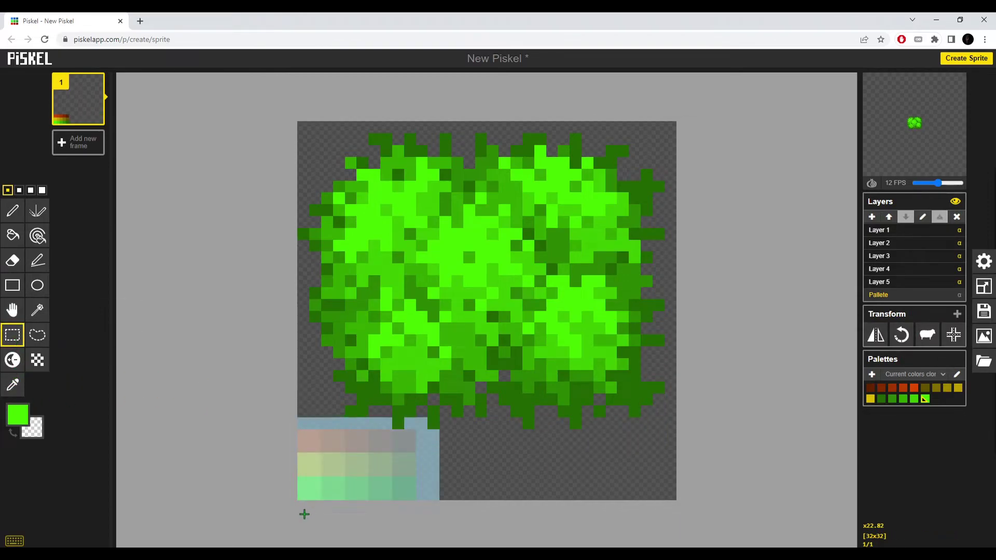
left_click(892, 232)
key("ctrl+v")
left_click(574, 446)
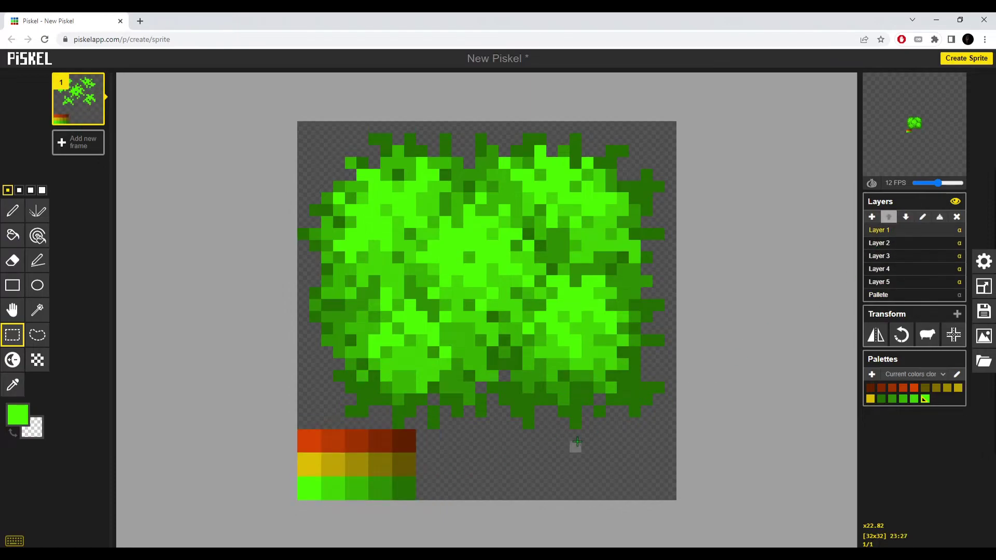
Step: Recolour the foliage on Layers 5 to 1 with the swatches' dark-to-light red shades, one shade per layer
left_click(886, 284)
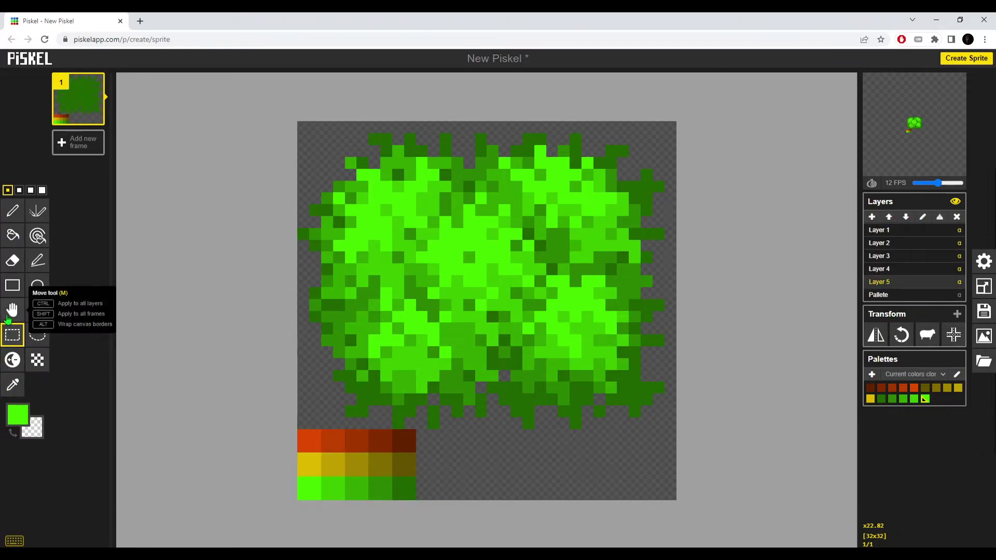
left_click(37, 236)
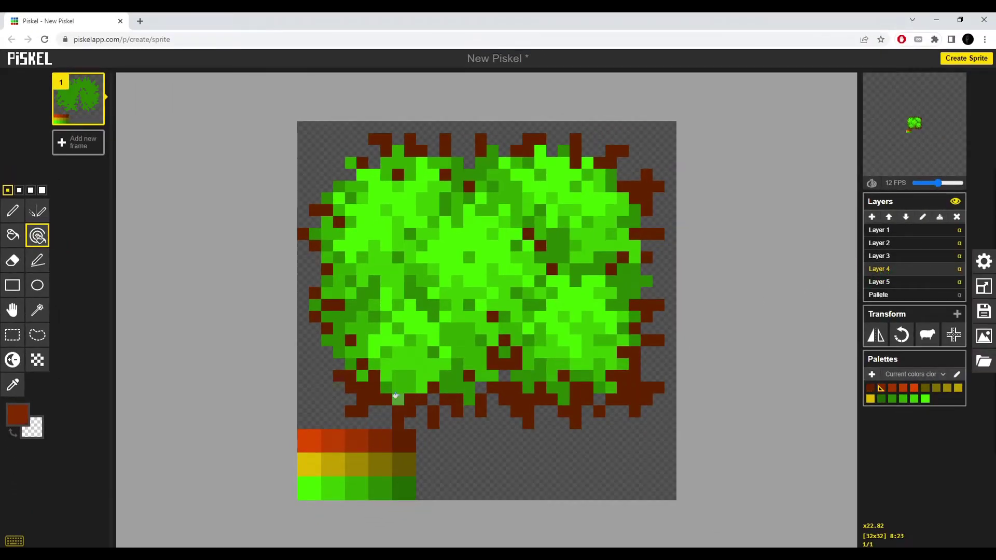
left_click(395, 396)
left_click(884, 257)
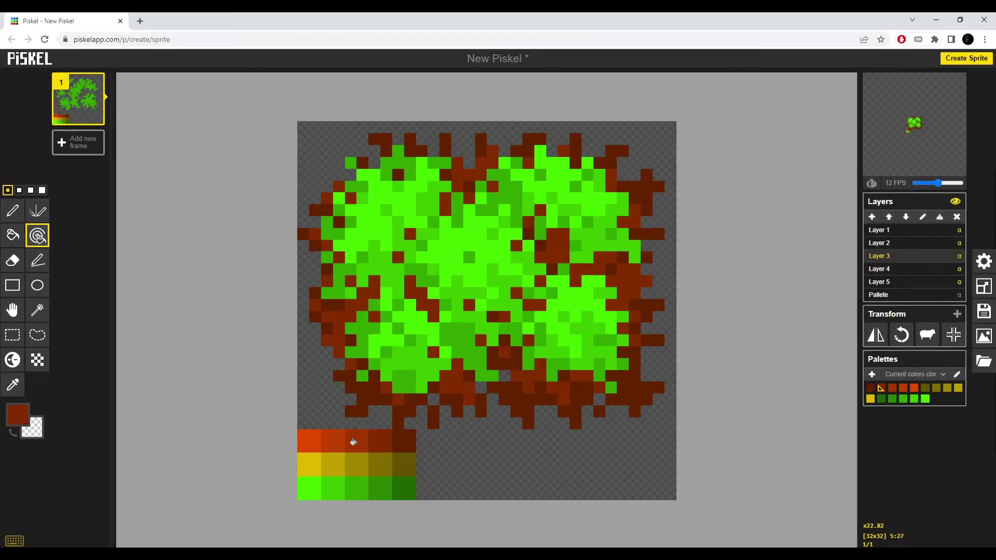
left_click(457, 349)
left_click(885, 244)
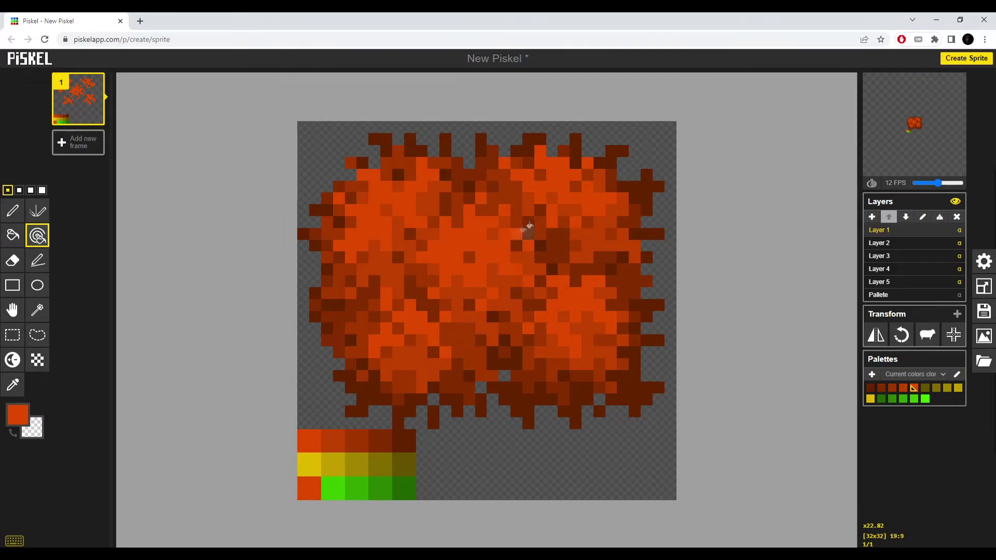
Step: Check the red foliage up close and undo the recolouring of all five layers
scroll(535, 156, "up", 1)
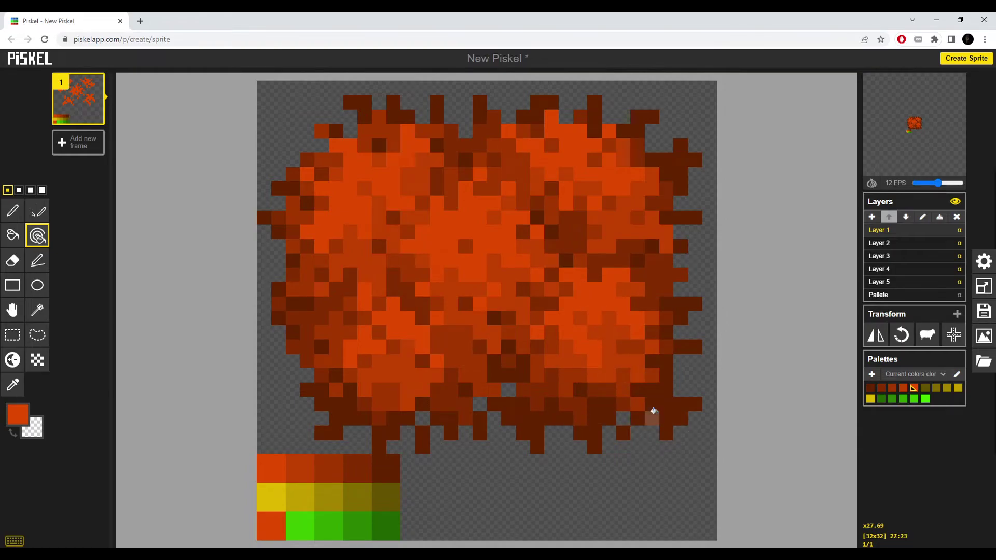
scroll(521, 245, "down", 2)
scroll(494, 245, "up", 2)
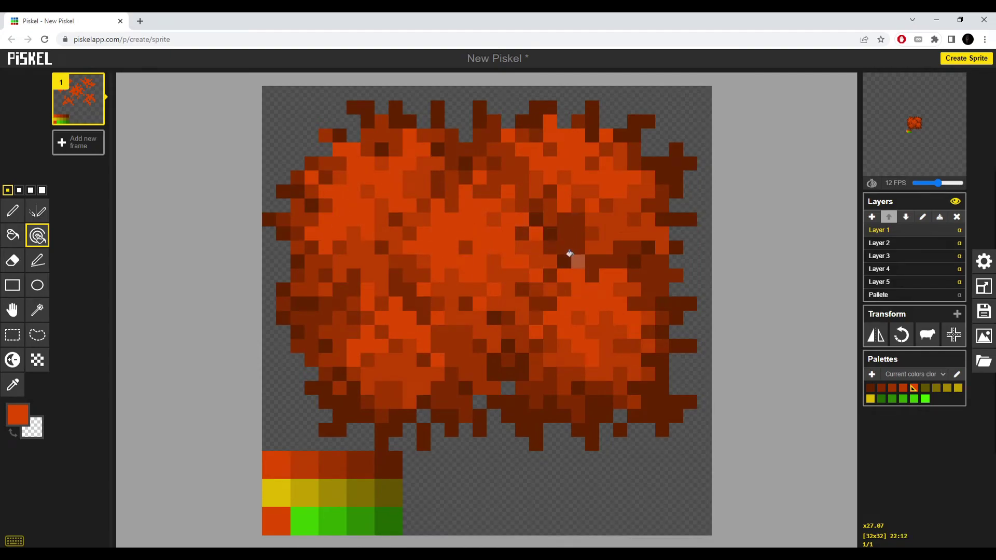
key("ctrl+z")
key("ctrl+z")
key("ctrl+z")
key("ctrl+z")
key("ctrl+z")
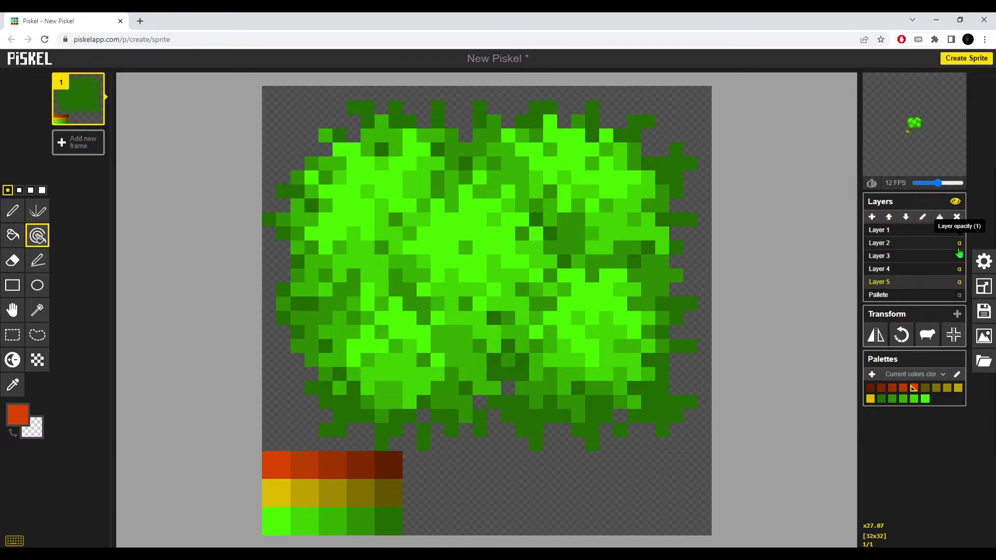
Step: Vary the brightness of scattered leaf pixels on Layer 1 with the Lighten tool and dim the other layers
key("ctrl+Up")
key("ctrl+Up")
key("ctrl+Up")
key("ctrl+Up")
key("u")
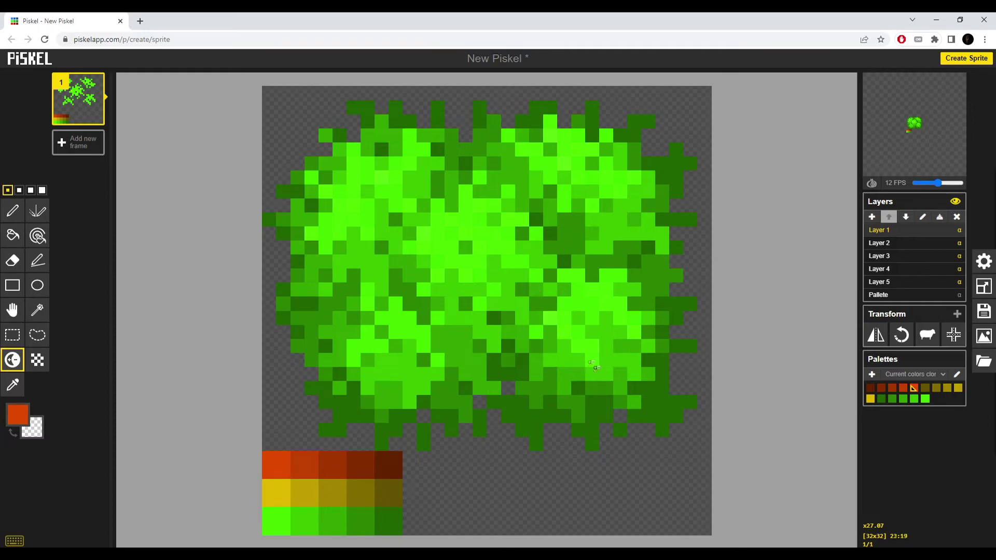
key("alt+l")
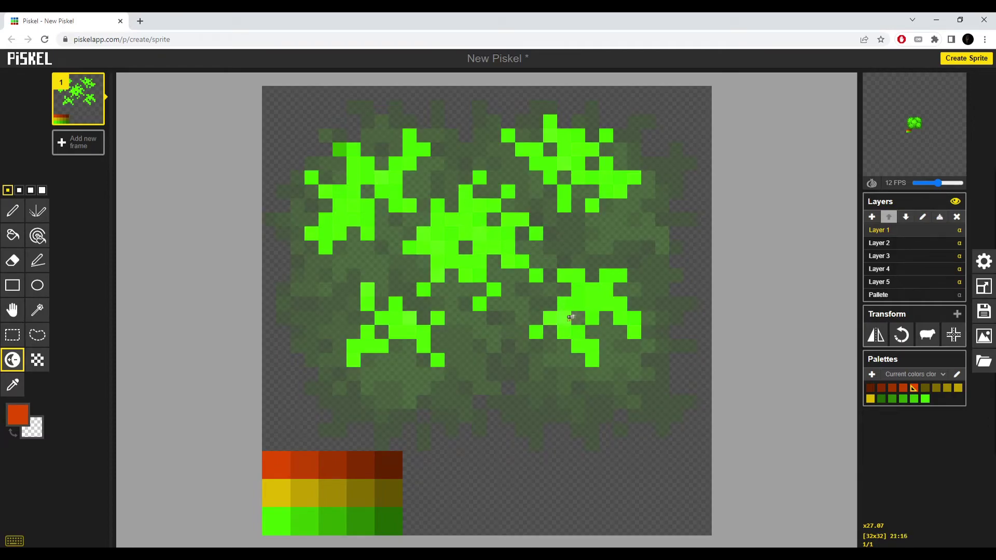
Step: Vary the brightness of scattered leaf pixels on Layers 2 and 3 with the Lighten tool
left_click(888, 247)
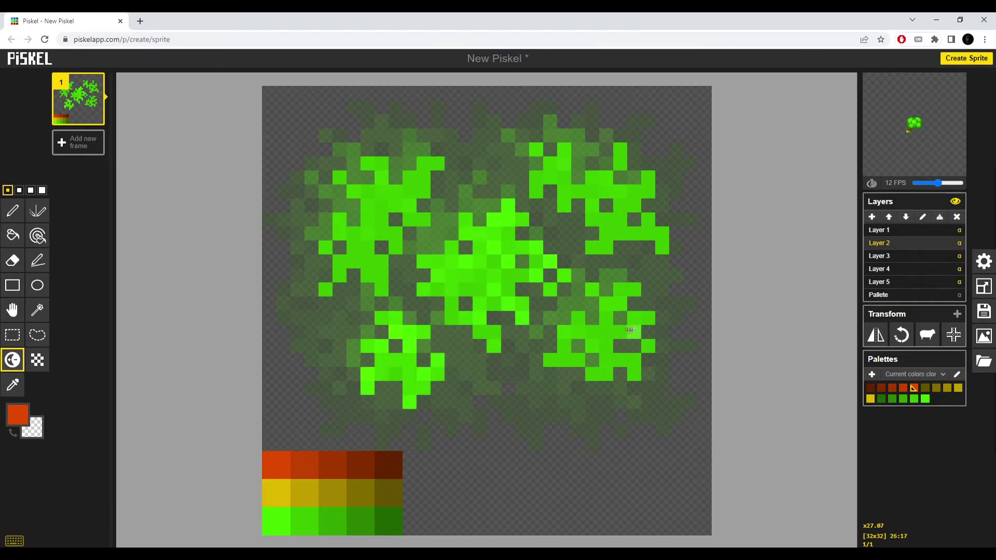
mouse_move(631, 330)
left_mouse_down()
mouse_move(566, 360)
mouse_move(634, 247)
mouse_move(615, 149)
mouse_move(437, 164)
mouse_move(398, 145)
mouse_move(383, 347)
mouse_move(522, 275)
left_mouse_up()
left_click(911, 256)
mouse_move(297, 219)
left_mouse_down()
mouse_move(392, 112)
mouse_move(429, 102)
mouse_move(413, 175)
mouse_move(457, 143)
left_mouse_up()
mouse_move(410, 269)
left_mouse_down()
mouse_move(452, 259)
mouse_move(433, 337)
mouse_move(472, 366)
mouse_move(534, 345)
mouse_move(563, 398)
mouse_move(410, 379)
mouse_move(438, 398)
mouse_move(423, 246)
mouse_move(703, 273)
left_mouse_up()
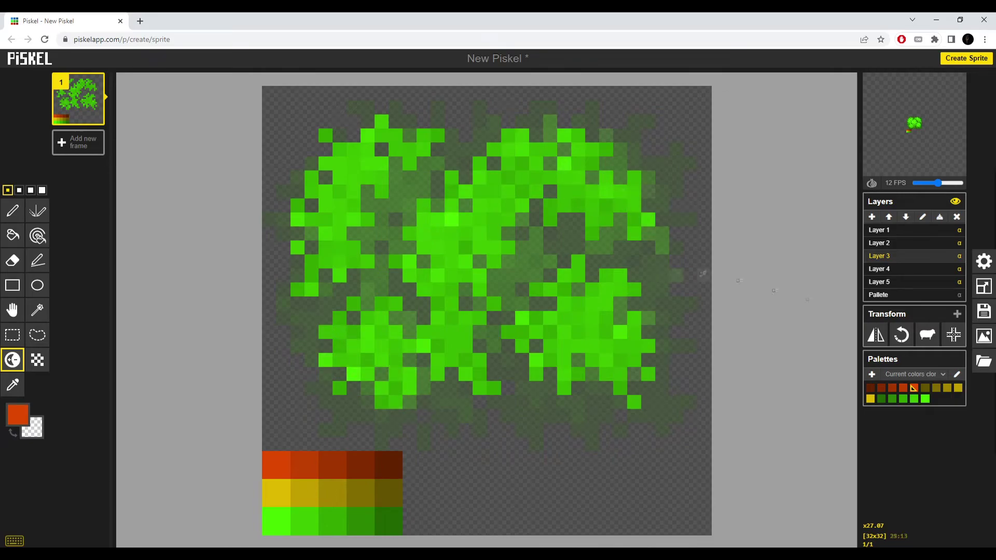
Step: Lighten scattered pixels across the darker foliage on Layers 4 and 5
left_click(889, 269)
mouse_move(354, 150)
left_mouse_down()
mouse_move(264, 240)
mouse_move(441, 396)
mouse_move(565, 158)
mouse_move(662, 200)
mouse_move(534, 272)
mouse_move(613, 233)
mouse_move(462, 355)
mouse_move(514, 73)
mouse_move(381, 337)
left_mouse_up()
left_click(888, 282)
mouse_move(368, 121)
left_mouse_down()
mouse_move(298, 259)
mouse_move(442, 412)
left_mouse_up()
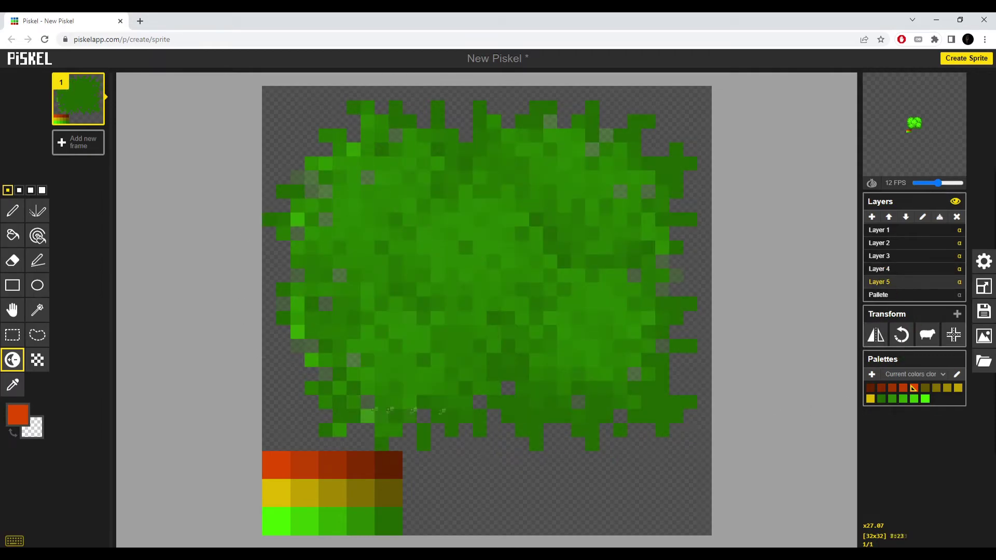
mouse_move(374, 410)
left_mouse_down()
mouse_move(415, 187)
mouse_move(571, 415)
mouse_move(327, 394)
mouse_move(644, 325)
left_mouse_up()
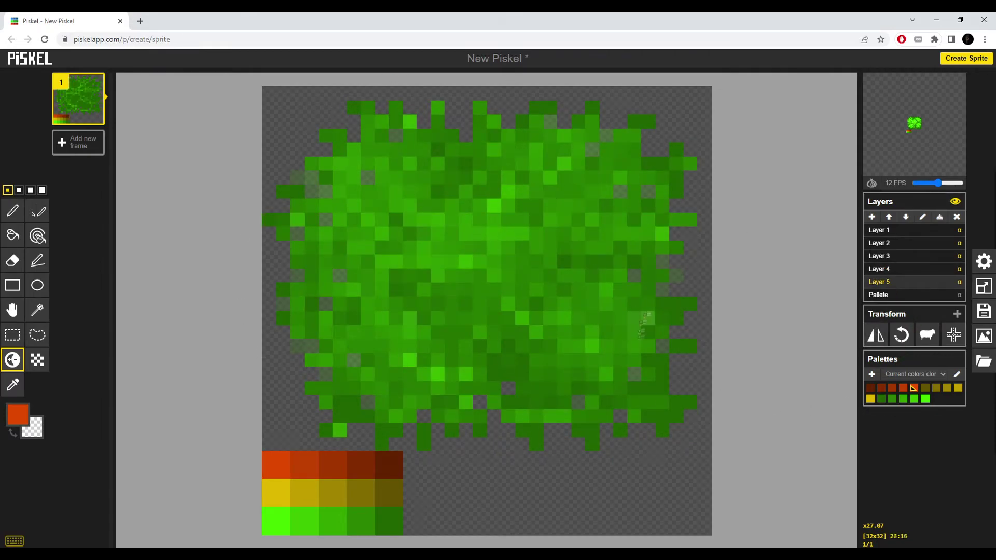
Step: Set the layer opacity to 1.00 and brighten a few more edge pixels on Layer 5
left_click(984, 286)
left_click(841, 287)
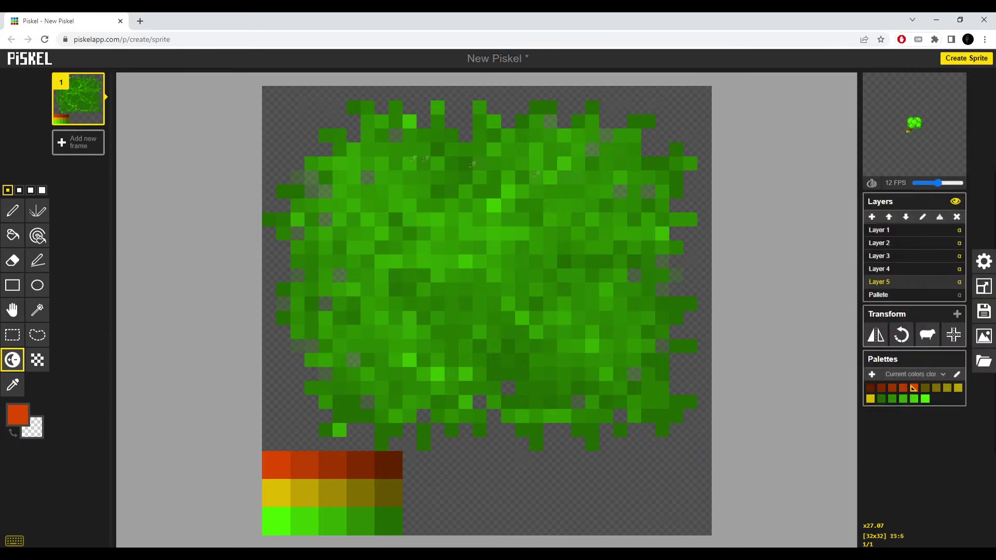
left_click(985, 261)
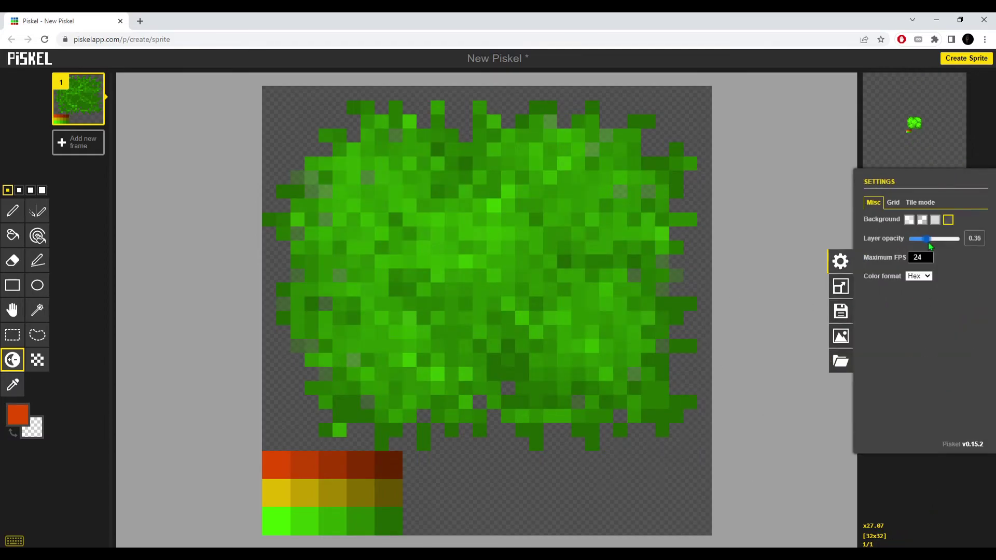
left_click_drag(929, 244, 983, 242)
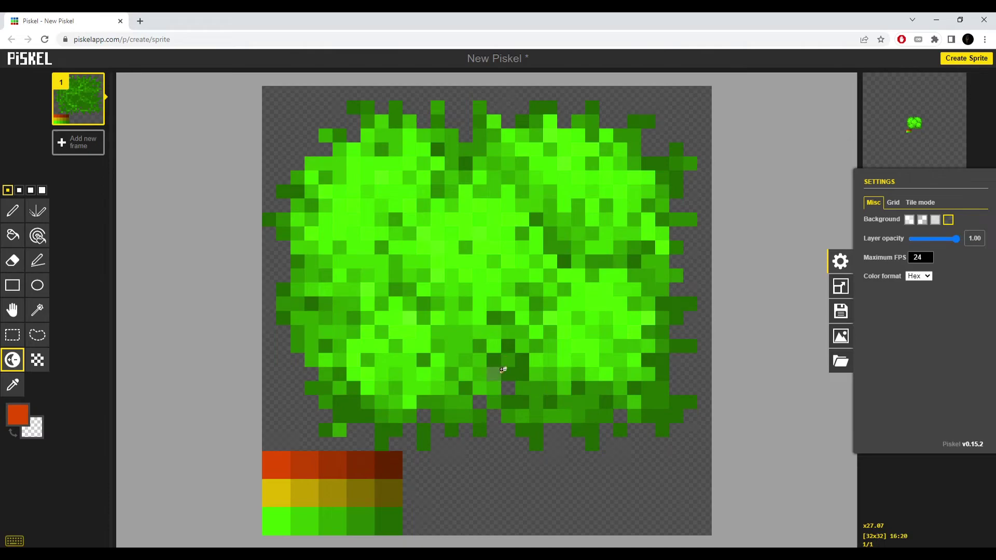
key("Escape")
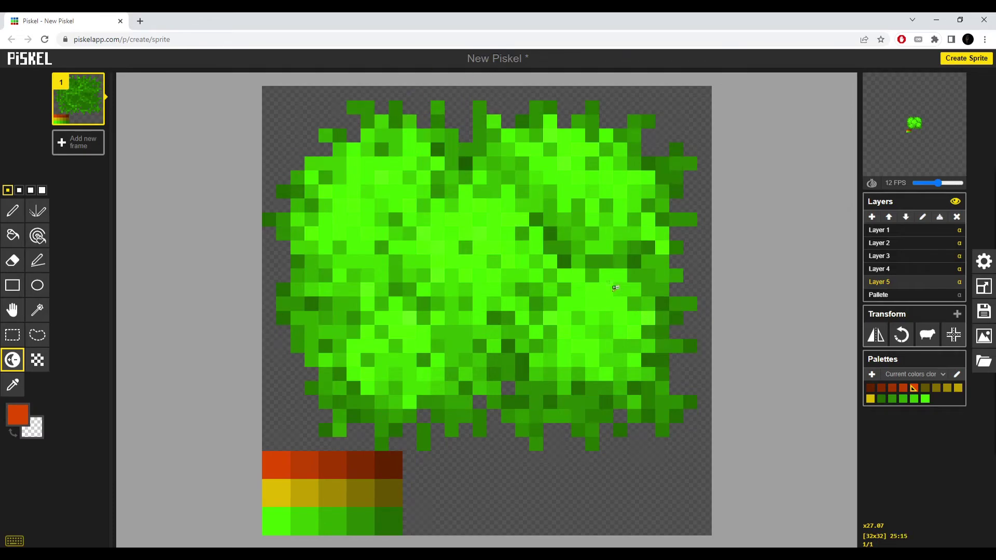
Step: Merge Layers 1 to 5 into a single foliage layer, keeping the Pallete layer separate
scroll(550, 199, "down", 3)
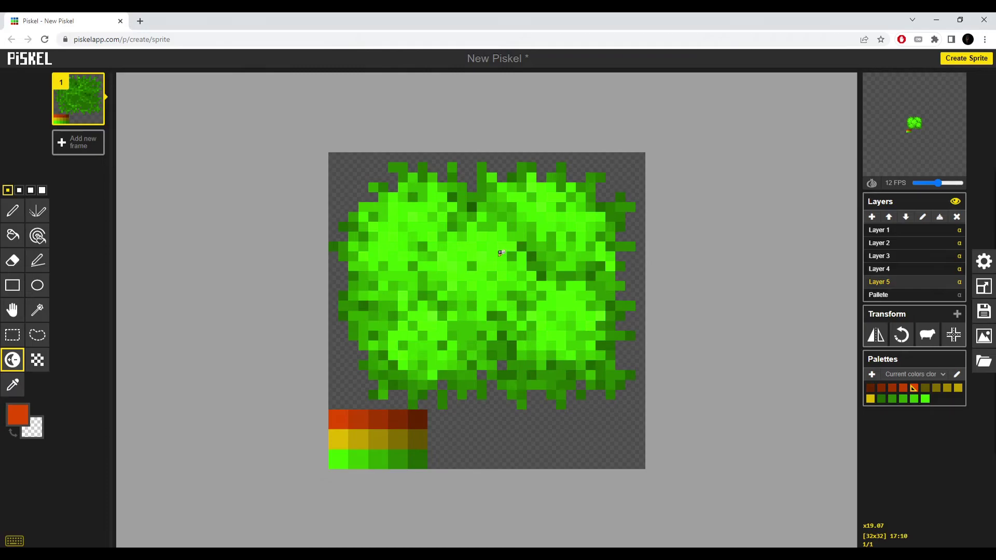
scroll(497, 242, "up", 2)
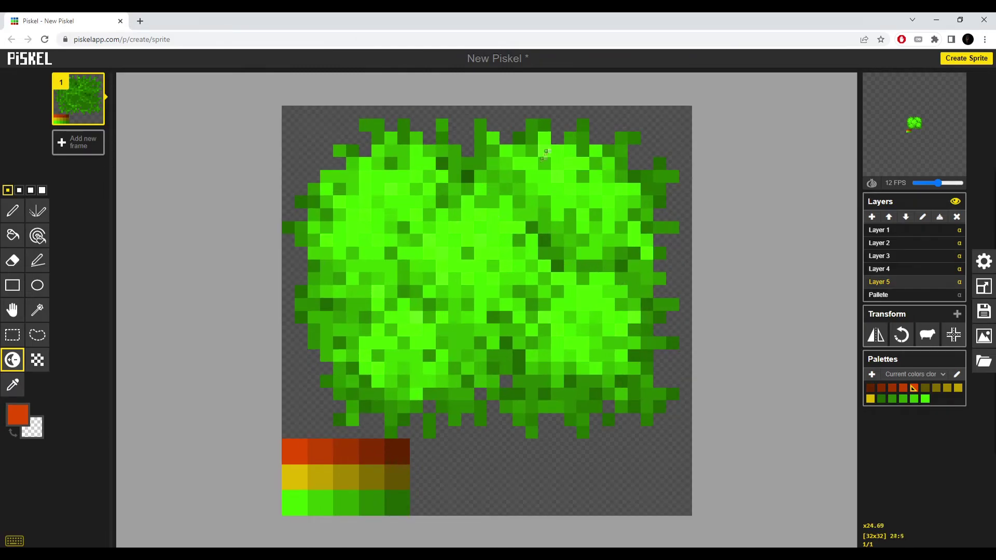
left_click(929, 230)
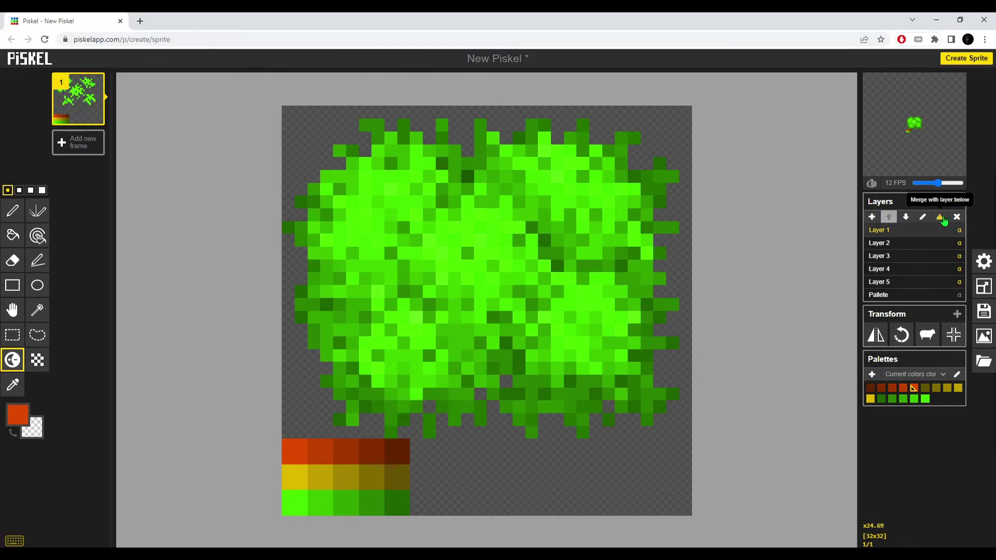
left_click(943, 220)
left_click(943, 220)
left_click(942, 220)
key("ctrl+z")
key("ctrl+z")
key("ctrl+z")
left_click(941, 217)
left_click(941, 218)
left_click(942, 219)
left_click(942, 219)
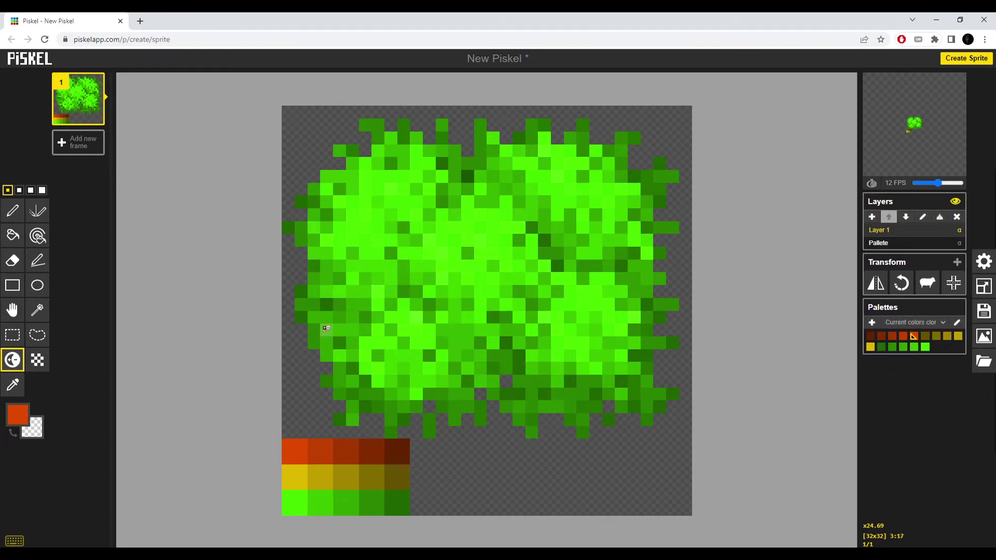
Step: Darken the gaps between the leaf clumps and the bush's outer and lower edges, enlarging the brush for broader shading
mouse_move(388, 377)
left_mouse_down()
mouse_move(416, 387)
mouse_move(354, 303)
mouse_move(524, 208)
mouse_move(591, 421)
mouse_move(673, 395)
left_mouse_up()
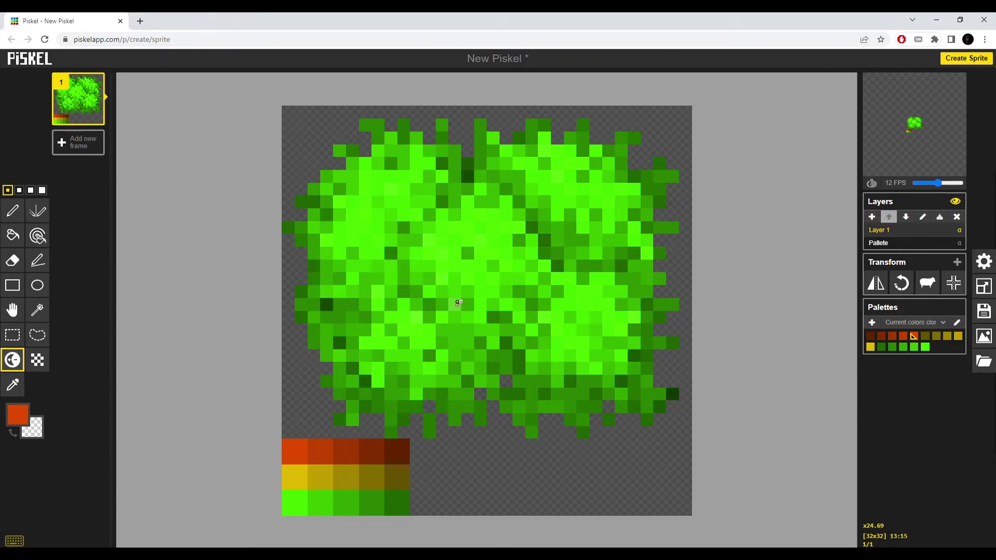
key("]")
key("]")
key("]")
key("]")
key("]")
key("]")
mouse_move(366, 472)
left_mouse_down()
mouse_move(524, 440)
mouse_move(592, 442)
left_mouse_up()
mouse_move(640, 196)
left_mouse_down()
mouse_move(462, 89)
mouse_move(678, 209)
left_mouse_up()
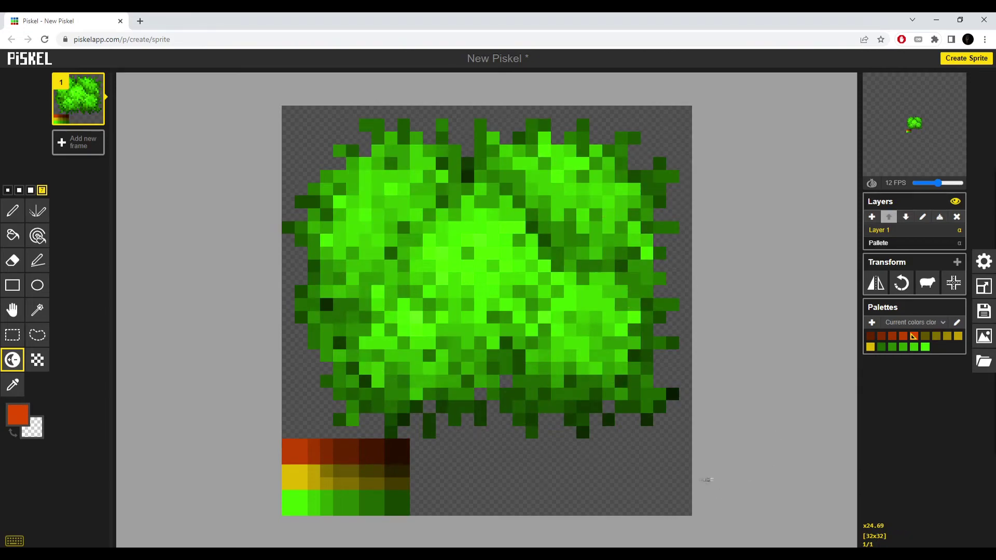
Step: Reduce the Lighten brush to 3 pixels and brighten the centre of the bush
mouse_move(570, 242)
left_mouse_down()
mouse_move(558, 311)
mouse_move(384, 291)
mouse_move(450, 236)
mouse_move(448, 292)
left_mouse_up()
key("ctrl+z")
key("[")
key("[")
key("[")
key("[")
key("ctrl+z")
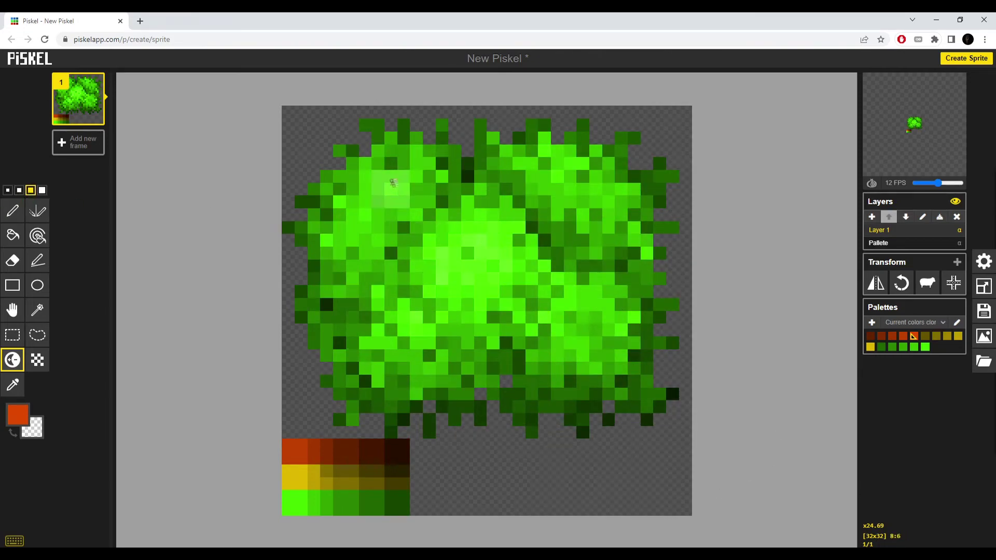
Step: Lighten the crowns of the four outer leaf clumps and touch up the shading around the lower middle edge
left_click_drag(391, 182, 365, 215)
left_click_drag(538, 177, 596, 189)
left_click_drag(586, 305, 576, 342)
left_click_drag(395, 326, 417, 342)
mouse_move(531, 436)
left_mouse_down()
mouse_move(575, 452)
mouse_move(669, 158)
mouse_move(392, 436)
mouse_move(525, 420)
left_mouse_up()
left_click_drag(507, 347, 506, 382)
Step: Delete the copied swatches from the merged foliage layer and set the pen size to 1 pixel
scroll(507, 363, "down", 3)
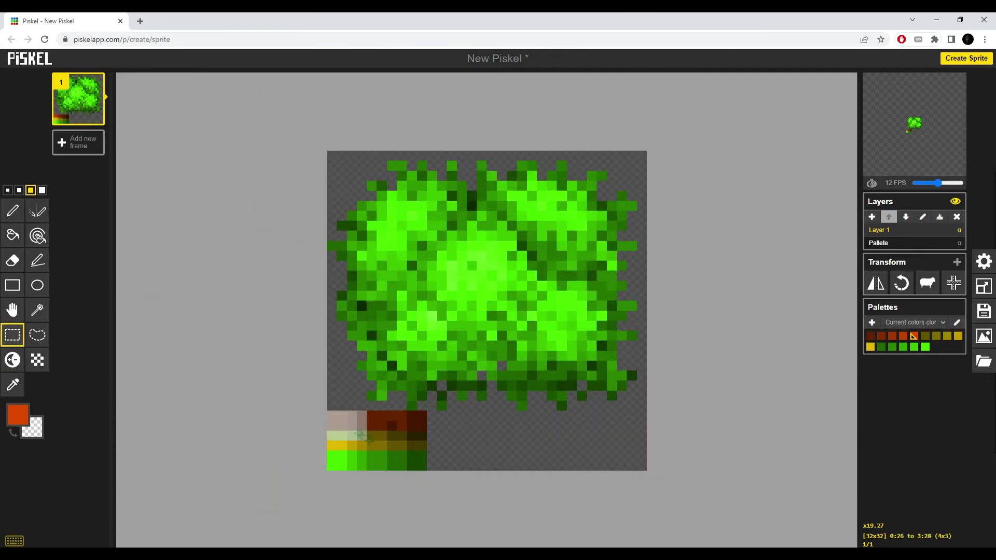
scroll(487, 380, "up", 4)
left_click(24, 216)
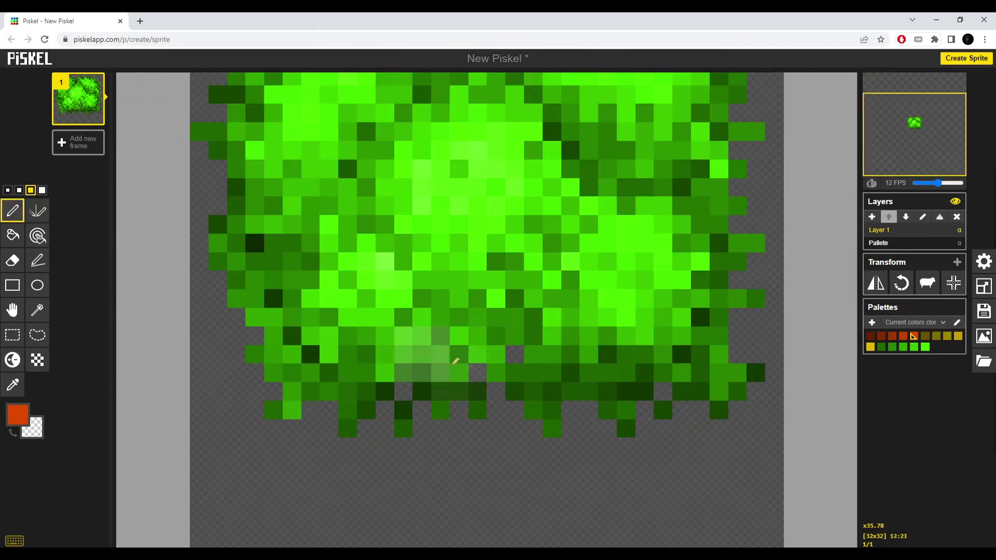
key("bracketleft")
key("bracketleft")
Step: Sample a green from the central clump and adjust individual highlight pixels there with the Lighten tool
scroll(519, 418, "down", 3)
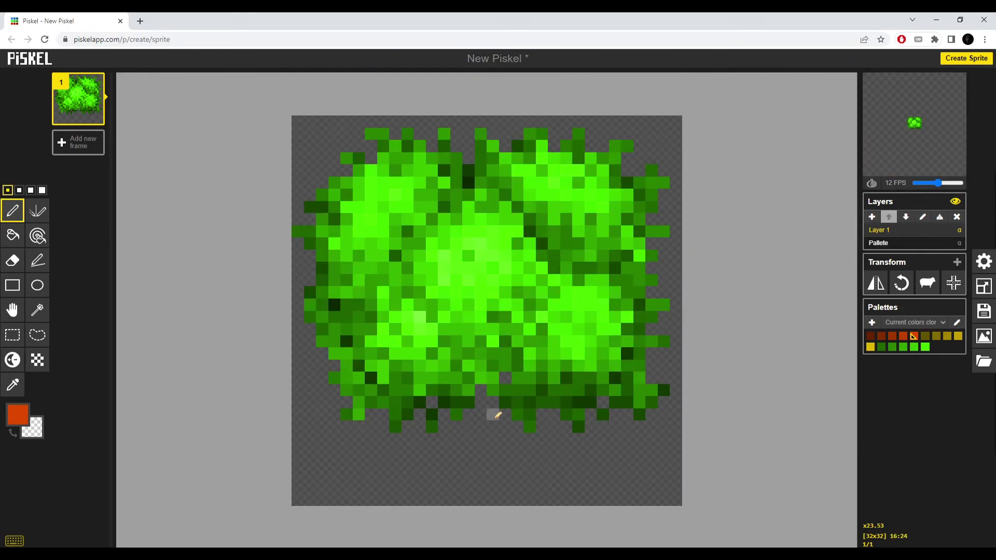
scroll(483, 231, "up", 3)
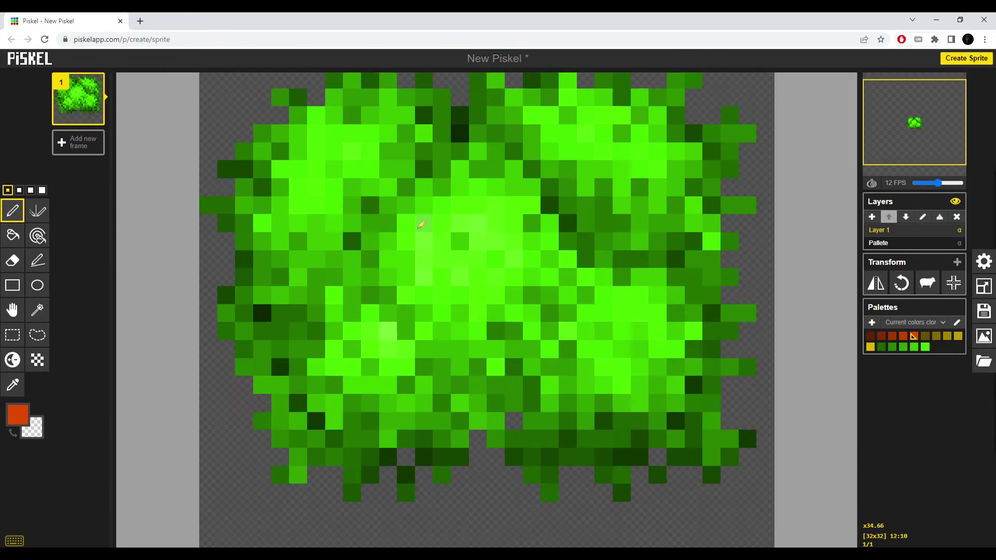
left_click(424, 240, "alt")
key("u")
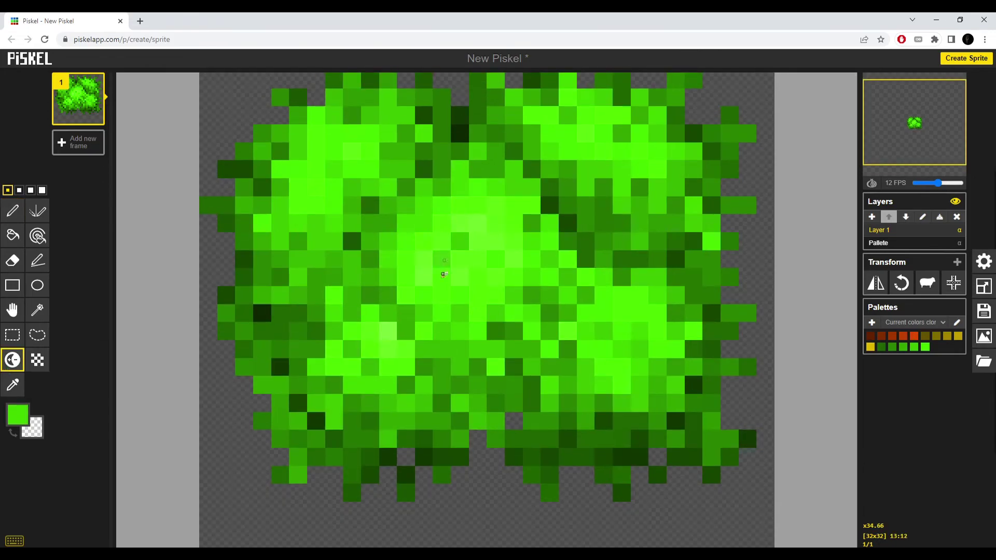
scroll(403, 438, "down", 2)
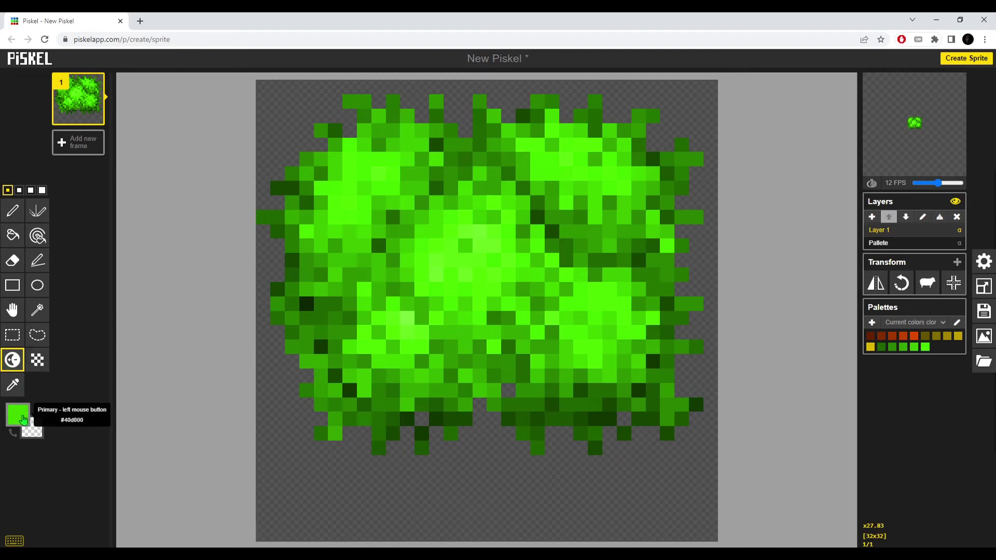
Step: Choose a dark brown and paint a leaning trunk with a side branch beneath the foliage on a separate layer
left_click(17, 415)
left_click_drag(132, 438, 133, 442)
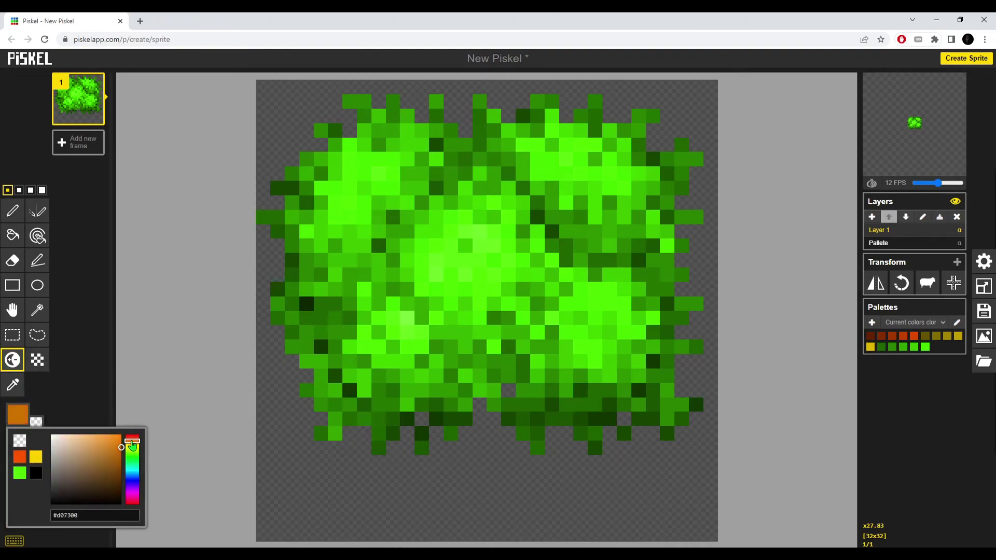
left_click(120, 470)
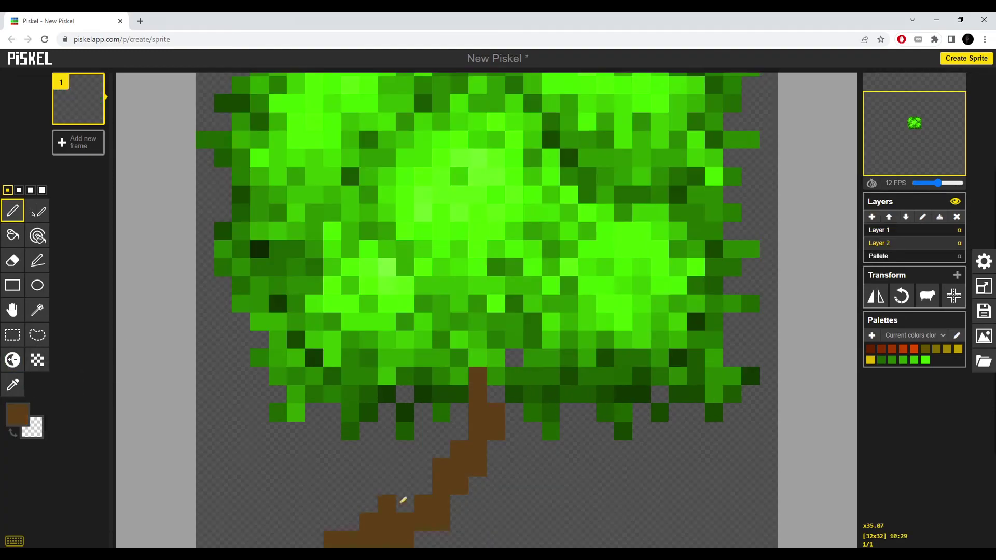
mouse_move(402, 501)
left_mouse_down()
mouse_move(420, 459)
mouse_move(450, 443)
mouse_move(480, 376)
mouse_move(544, 472)
mouse_move(596, 442)
mouse_move(607, 412)
left_mouse_up()
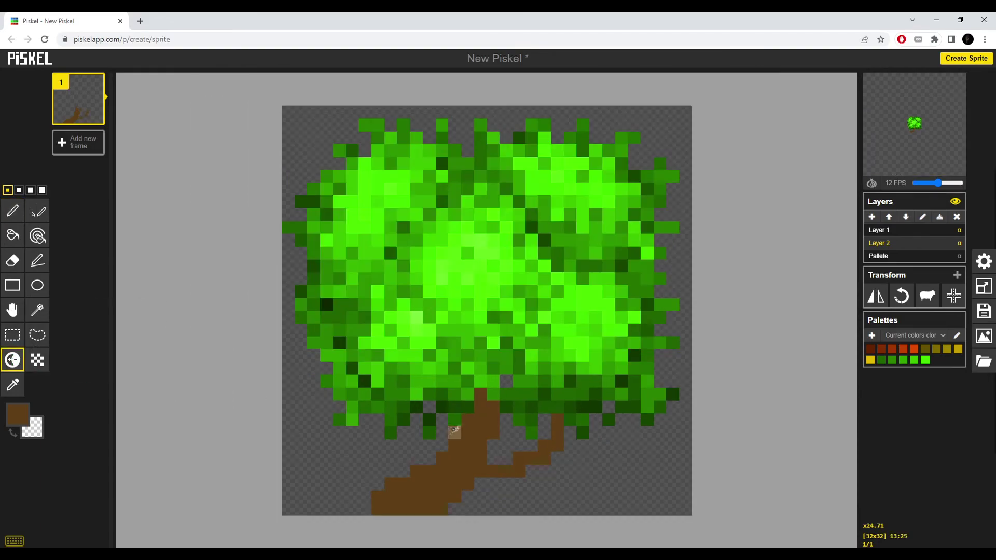
Step: Shade the trunk and side branch with the Lighten tool, adding dark pixels under the foliage and lighter ones near the base
left_click_drag(480, 394, 391, 484)
left_click_drag(493, 419, 404, 509)
mouse_move(471, 464)
left_mouse_down()
mouse_move(581, 429)
mouse_move(448, 475)
mouse_move(549, 443)
mouse_move(474, 388)
mouse_move(440, 457)
mouse_move(446, 499)
mouse_move(458, 461)
mouse_move(498, 405)
left_mouse_up()
scroll(497, 405, "down", 1)
scroll(497, 405, "up", 2)
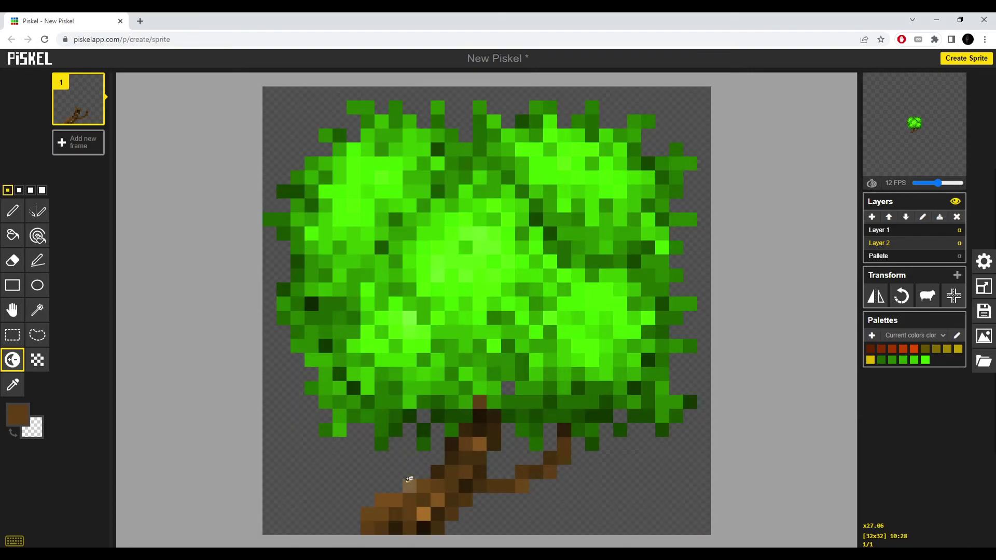
mouse_move(409, 480)
left_mouse_down()
mouse_move(366, 506)
mouse_move(505, 493)
mouse_move(424, 514)
mouse_move(469, 442)
mouse_move(549, 498)
left_mouse_up()
scroll(513, 472, "up", 1)
scroll(513, 472, "down", 4)
scroll(513, 471, "up", 2)
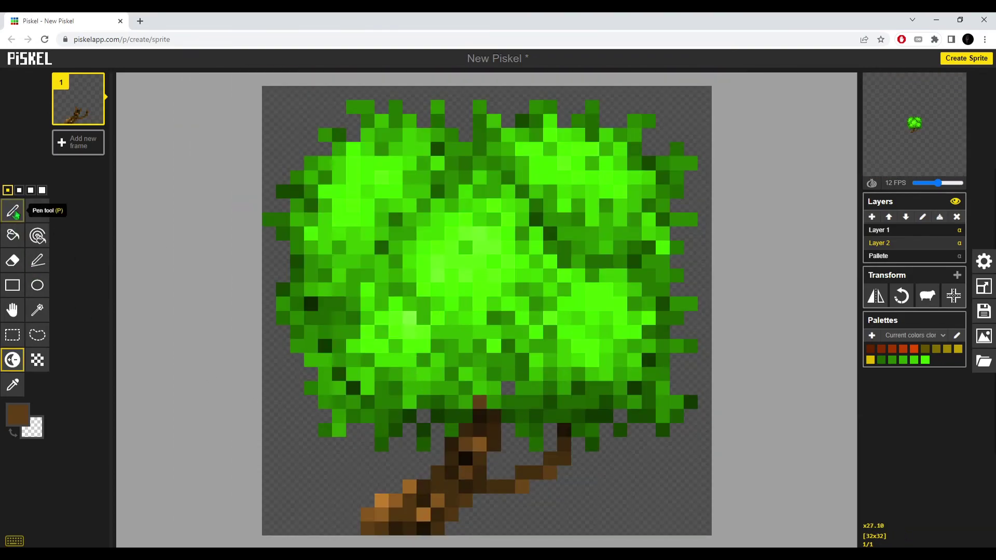
Step: Repaint uneven dark and bright pixels along the middle of the trunk with the Pen tool, using browns sampled from the bark
left_click(12, 211)
scroll(479, 451, "up", 1)
middle_click(479, 451)
mouse_move(449, 497)
left_mouse_down()
mouse_move(385, 508)
mouse_move(434, 508)
mouse_move(410, 532)
mouse_move(431, 535)
left_mouse_up()
middle_click(405, 511)
middle_click(434, 512)
middle_click(404, 540)
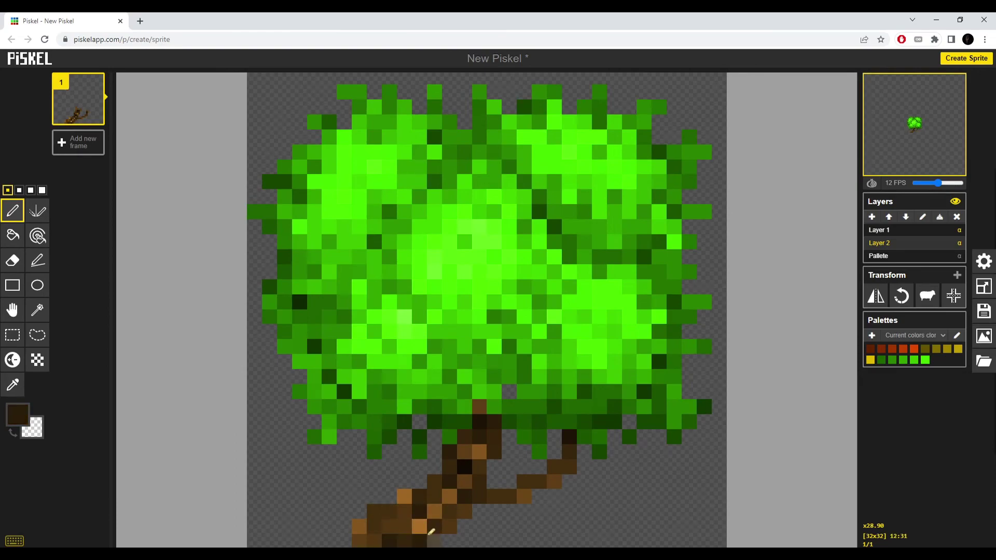
left_click(464, 467)
middle_click(465, 451)
left_click(479, 452)
left_click(404, 497)
mouse_move(449, 496)
left_mouse_down()
mouse_move(420, 526)
mouse_move(389, 512)
mouse_move(359, 527)
mouse_move(406, 539)
mouse_move(465, 511)
left_mouse_up()
Step: Blend the brightest pixels at the lower end of the trunk with medium browns sampled nearby
middle_click(359, 526)
middle_click(405, 496)
middle_click(374, 512)
left_click(361, 526)
middle_click(390, 522)
left_click(421, 496)
middle_click(420, 513)
middle_click(418, 539)
Step: Darken the top of the trunk and fill the small gap in the foliage beside it with dark brown
middle_click(479, 407)
middle_click(484, 437)
middle_click(484, 422)
left_click(510, 392)
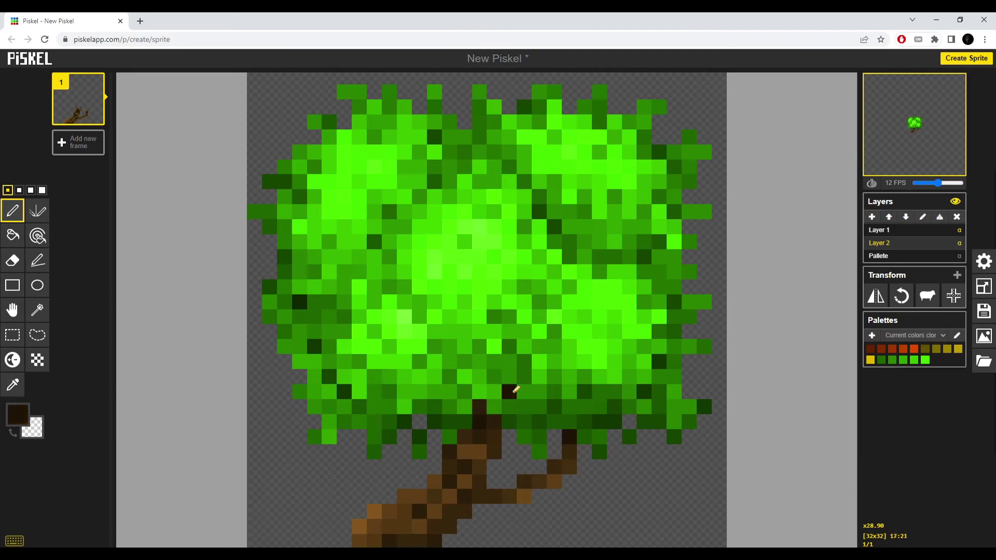
Step: Touch up a pixel near the trunk's base with a sampled brown and merge the trunk and foliage layers
scroll(554, 358, "down", 4)
scroll(556, 355, "down", 1)
scroll(467, 394, "up", 4)
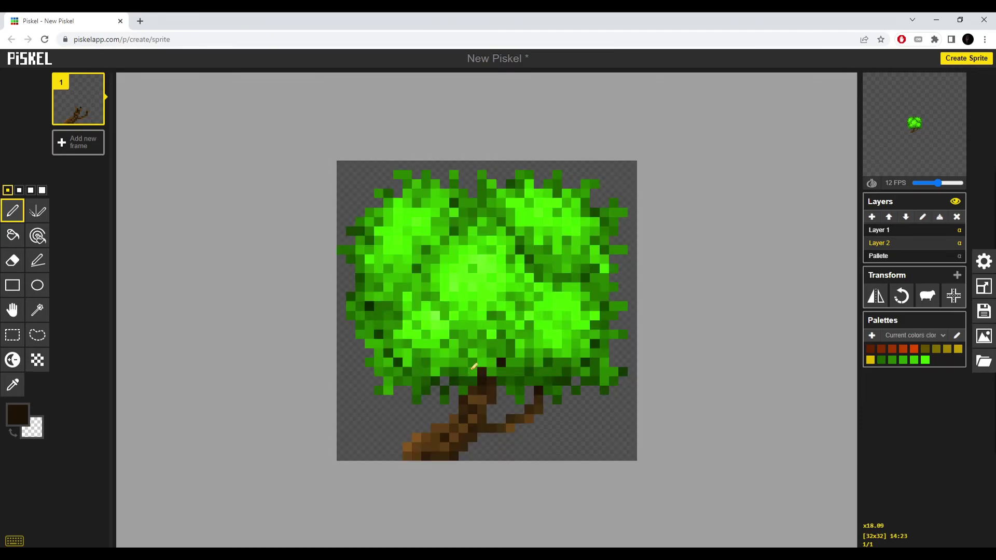
middle_click(440, 485)
left_click(455, 494)
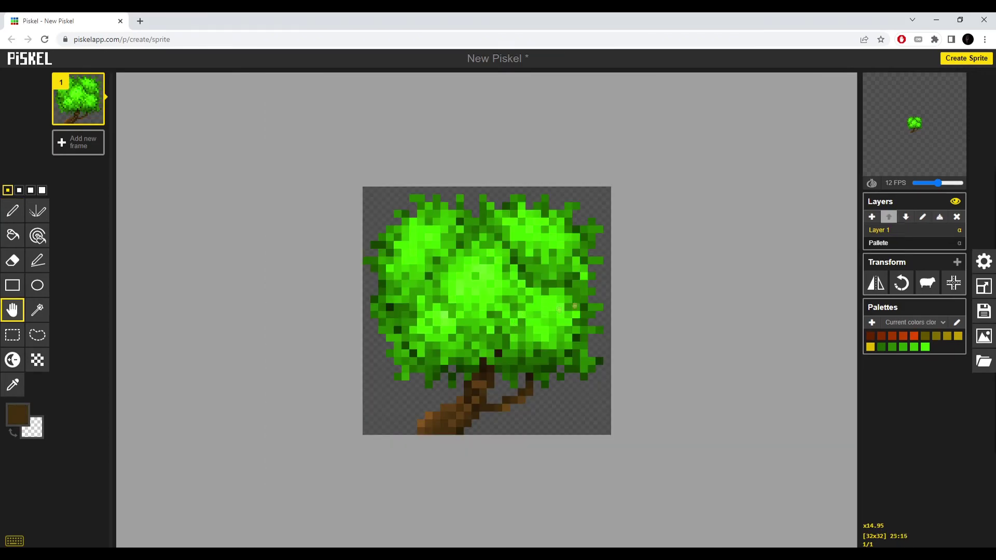
Step: Resize the canvas to 64 x 64 px without scaling its content
scroll(602, 282, "down", 3)
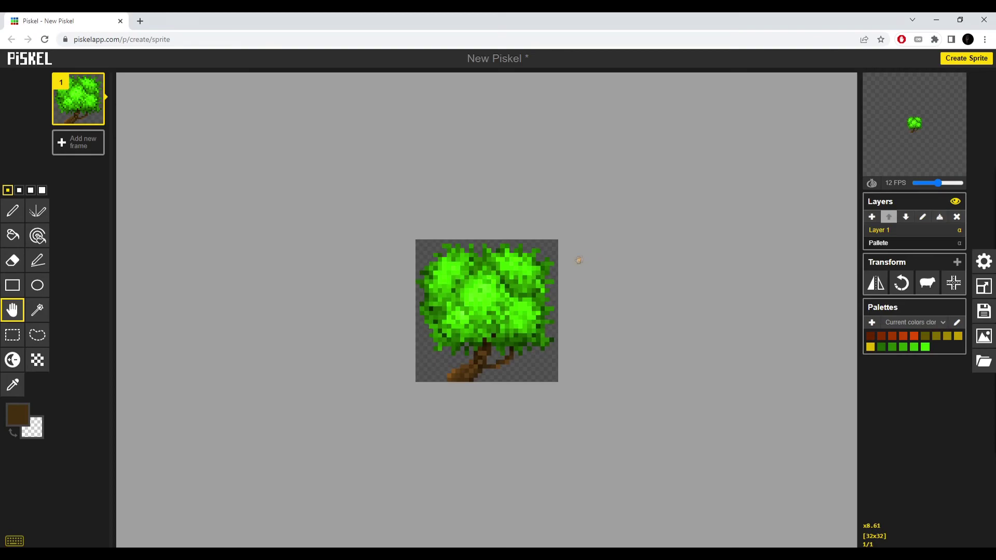
scroll(663, 279, "up", 2)
left_click(984, 286)
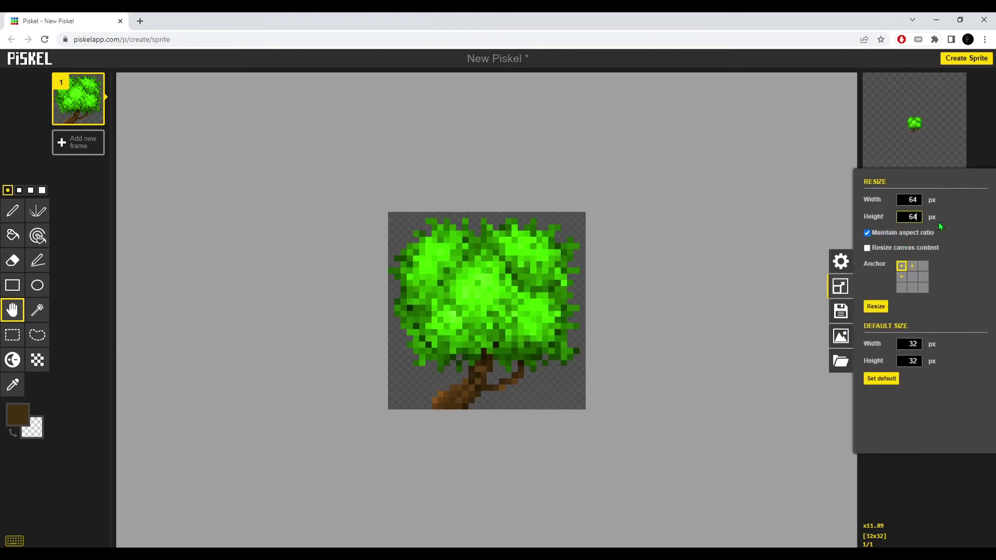
key("Return")
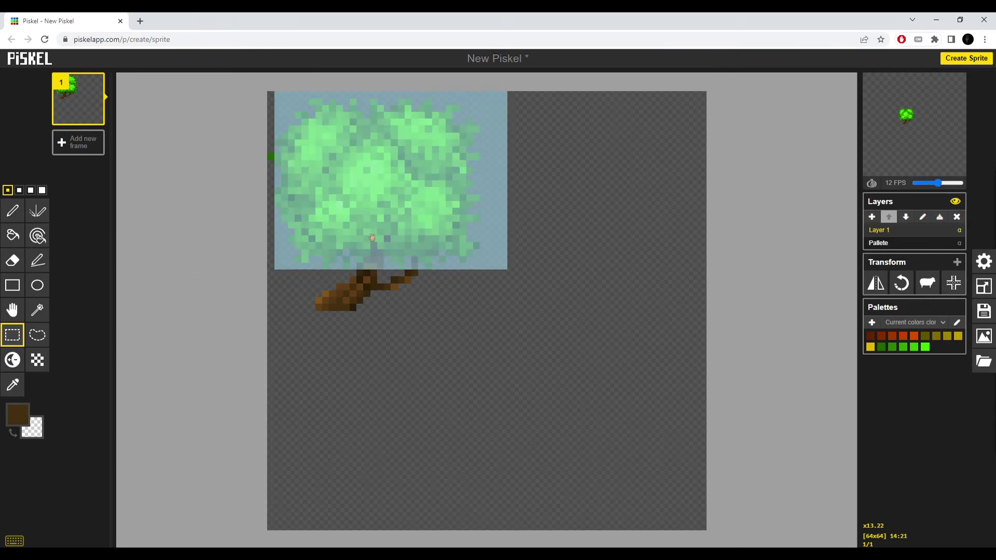
Step: Cut the selected tree crown and paste overlapping copies across the enlarged canvas to try out a dense forest
key("ctrl+x")
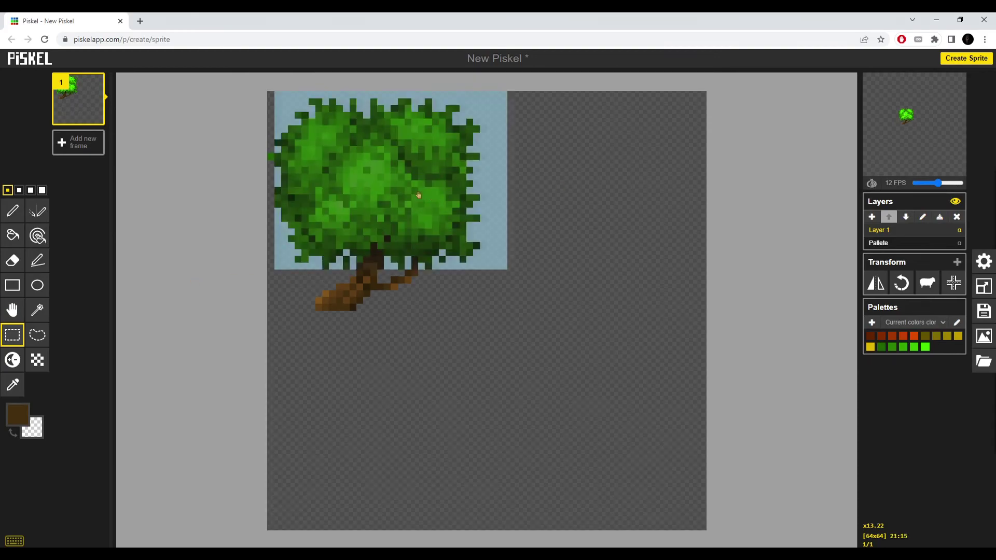
mouse_move(418, 195)
left_mouse_down()
mouse_move(625, 223)
mouse_move(650, 270)
mouse_move(662, 330)
mouse_move(632, 387)
mouse_move(551, 438)
mouse_move(442, 455)
mouse_move(357, 407)
mouse_move(372, 321)
mouse_move(440, 274)
mouse_move(514, 282)
mouse_move(496, 357)
left_mouse_up()
key("ctrl+v")
key("ctrl+v")
key("ctrl+v")
key("ctrl+v")
key("ctrl+v")
key("ctrl+v")
key("Return")
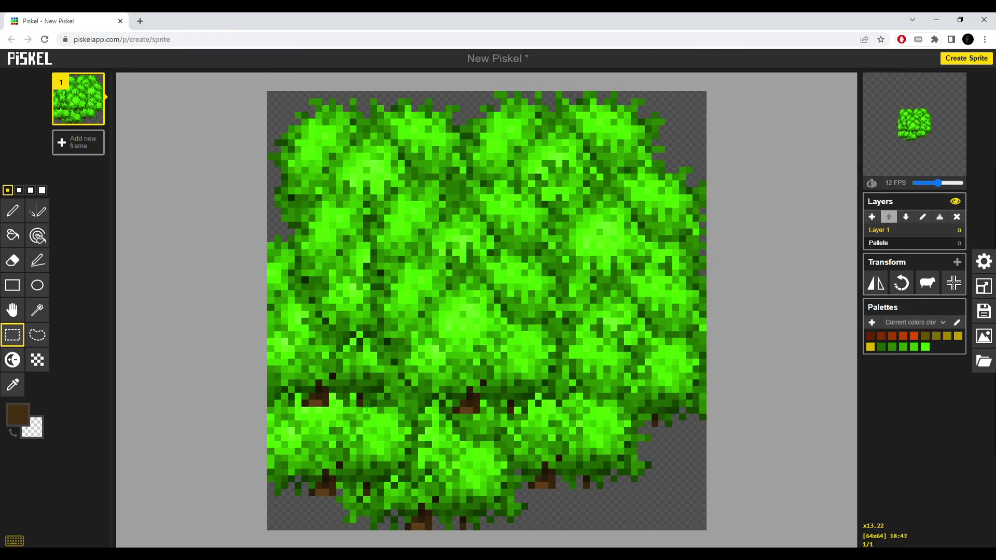
Step: Undo the pasted tree copies and the canvas enlargement
key("ctrl+z")
key("ctrl+z")
key("ctrl+z")
key("ctrl+z")
key("ctrl+z")
key("ctrl+z")
key("ctrl+z")
key("ctrl+z")
key("ctrl+z")
key("ctrl+z")
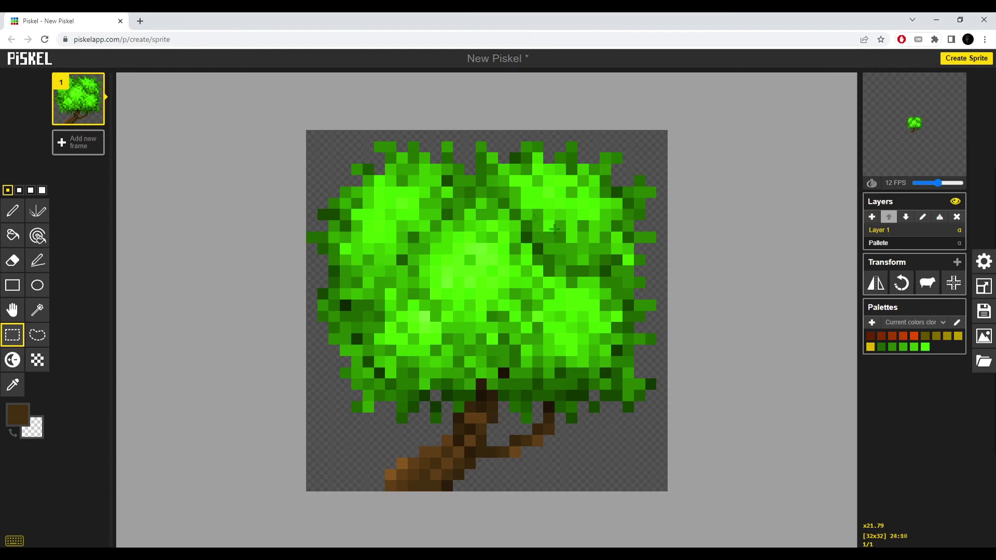
Step: Switch to the Lighten tool, add a layer above Layer 1 and set the primary colour to a bright yellow-green
scroll(554, 229, "up", 3)
left_click(12, 359)
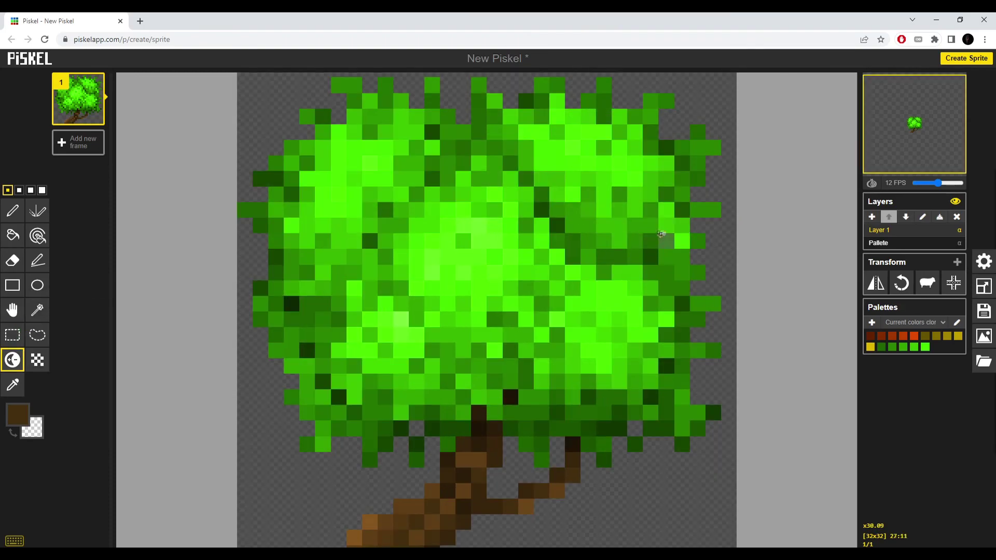
scroll(542, 289, "down", 2)
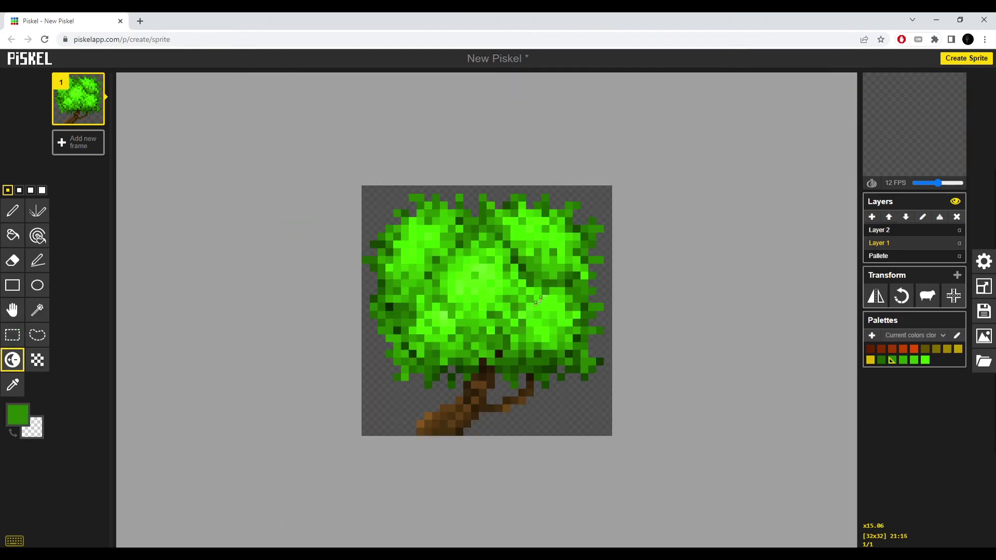
scroll(537, 301, "up", 2)
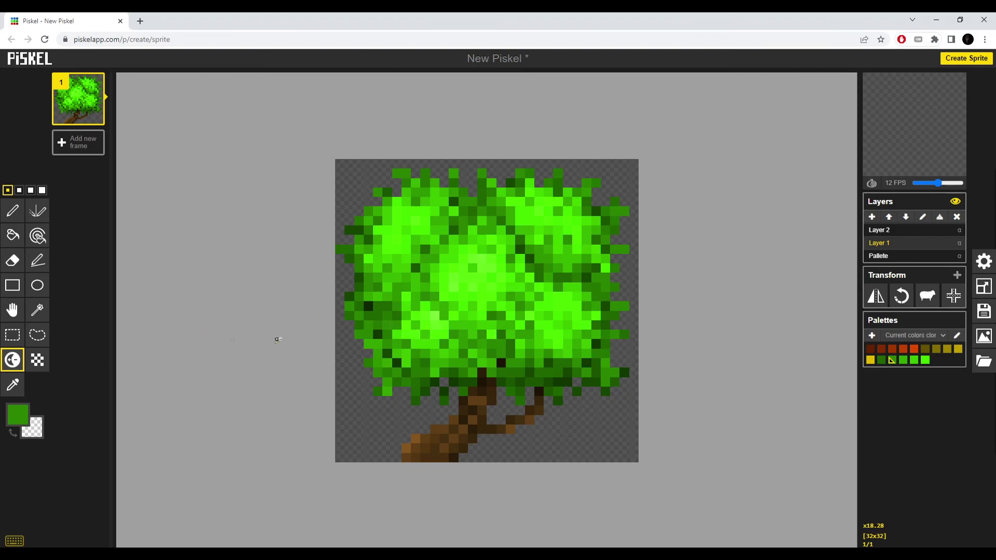
left_click(18, 419)
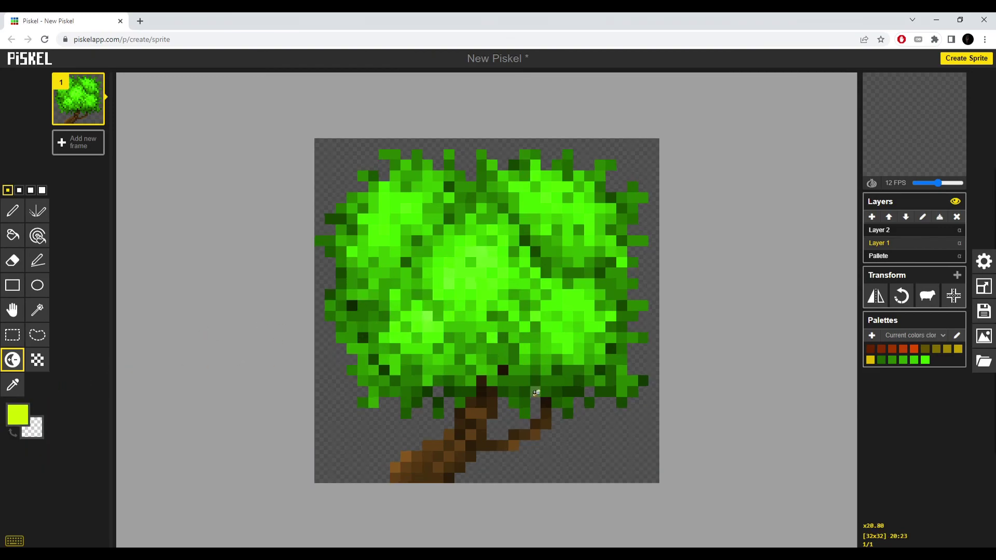
scroll(536, 393, "down", 1)
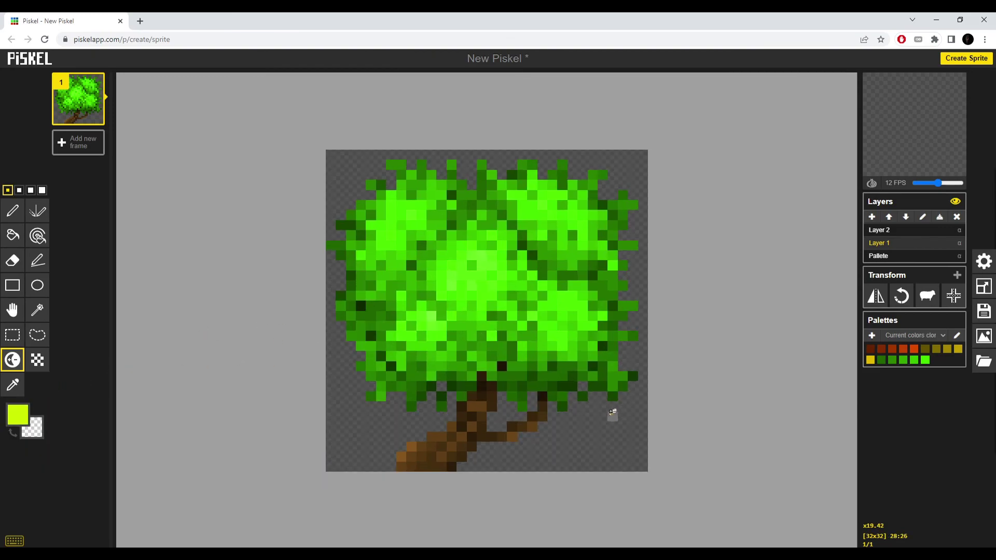